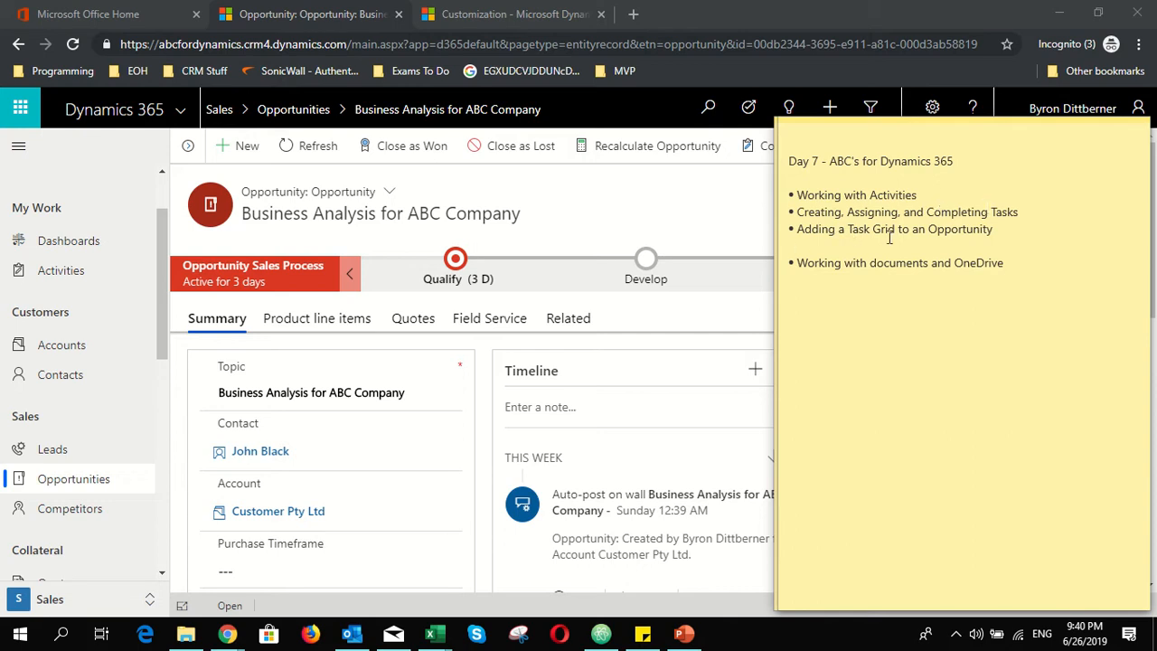
left_click(1001, 232)
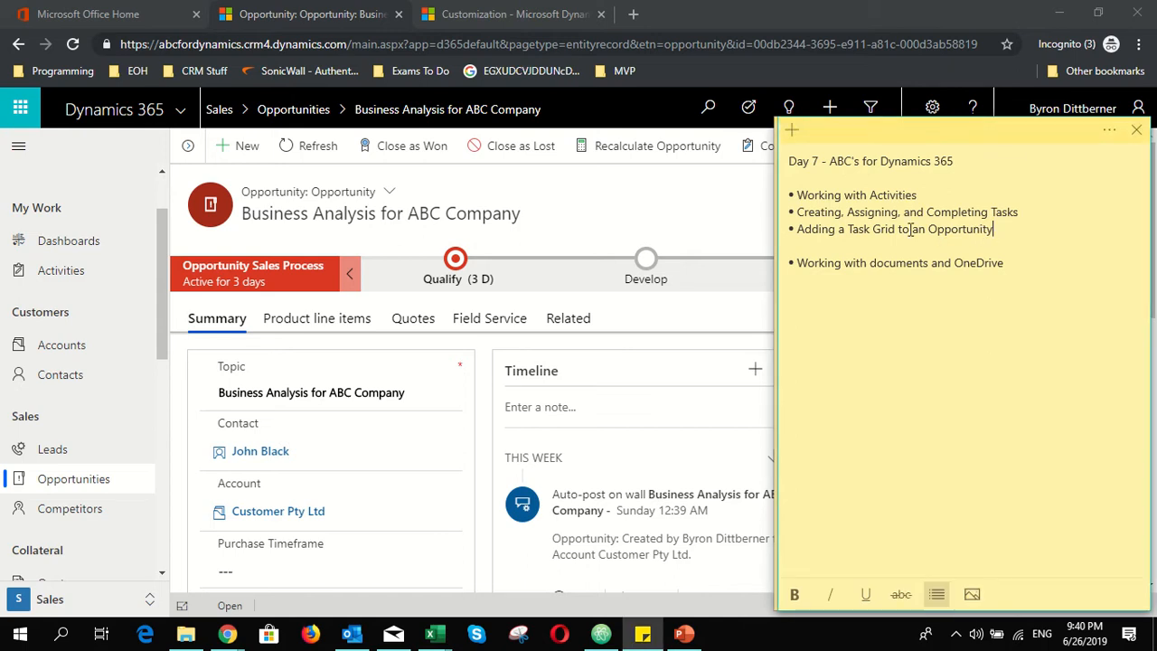
left_click_drag(799, 231, 1012, 233)
left_click(1012, 233)
left_click(123, 14)
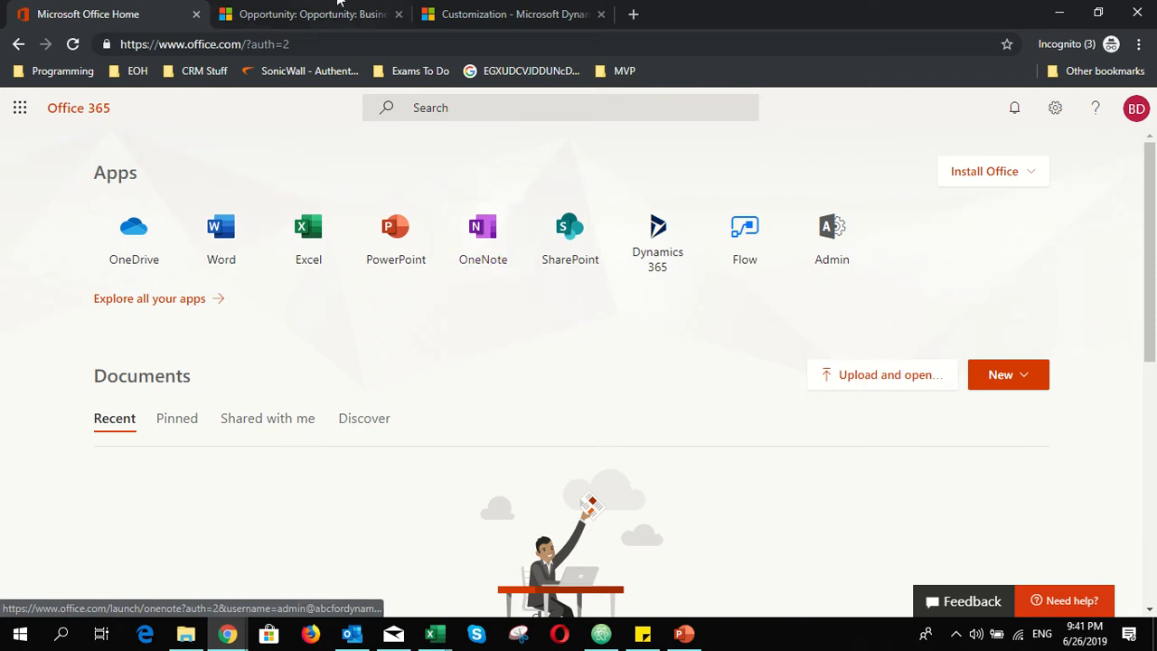
left_click(308, 14)
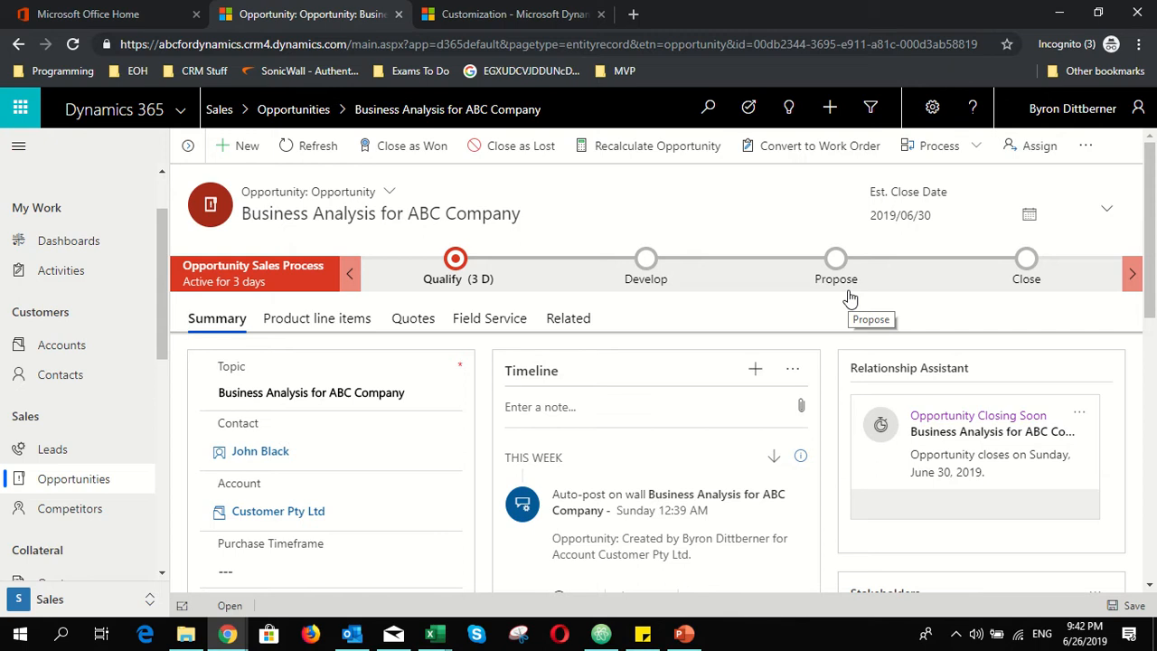
Start sharing the Business Analysis for ABC Company opportunity and add the colleague's user record found by first name
left_click(1084, 157)
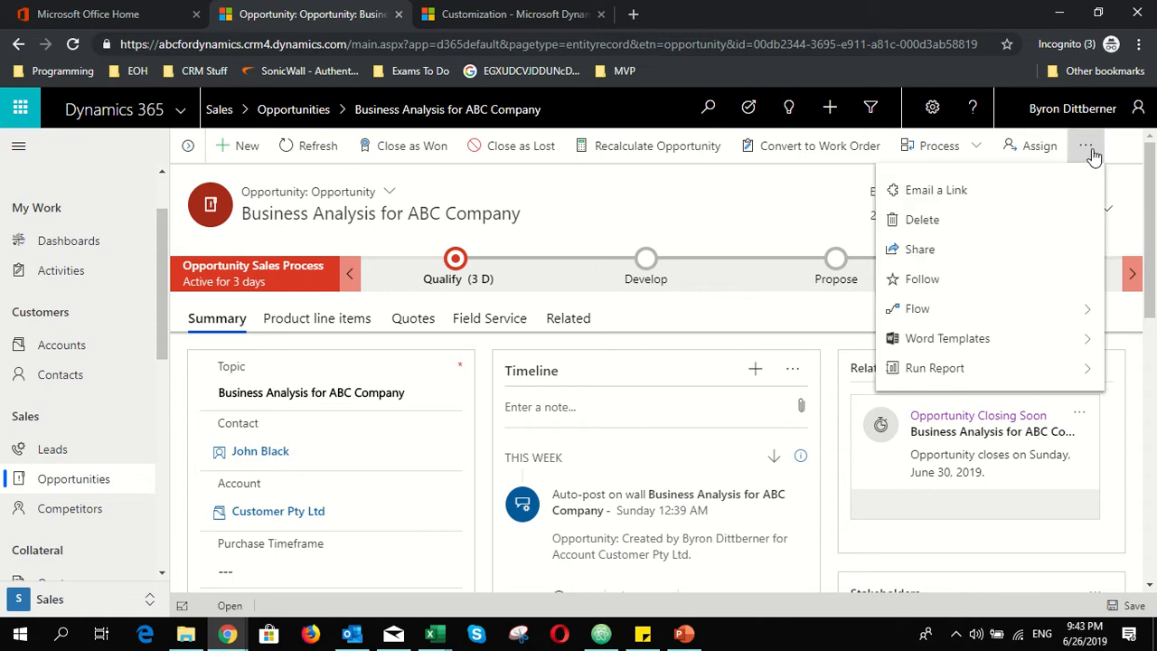
left_click(931, 253)
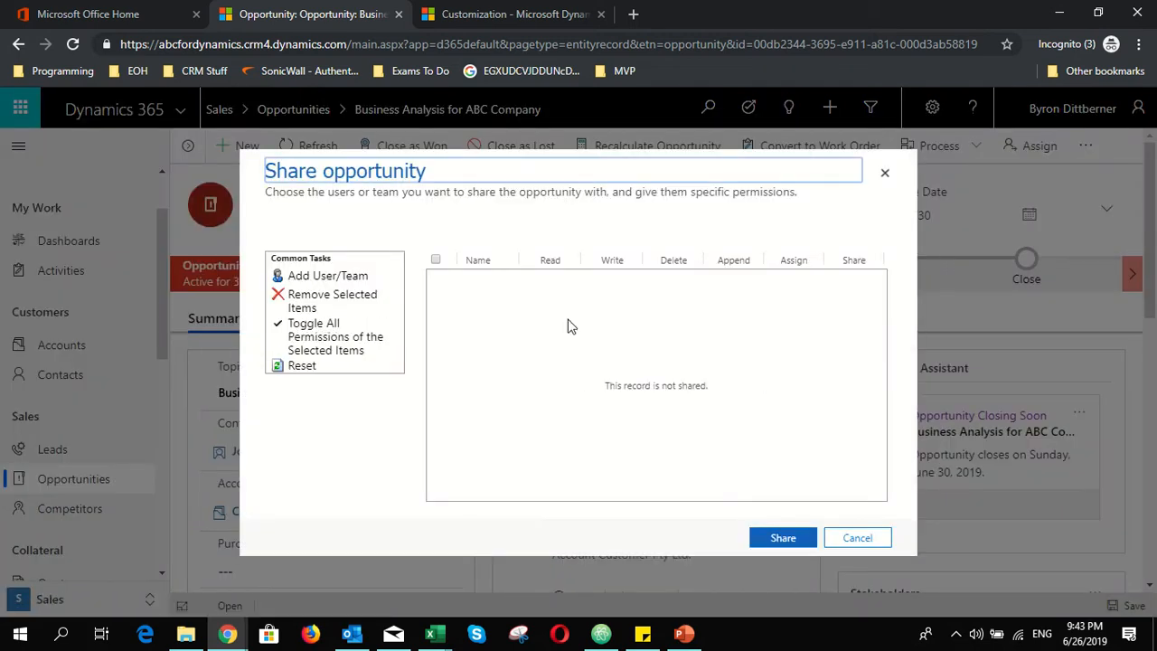
left_click(304, 283)
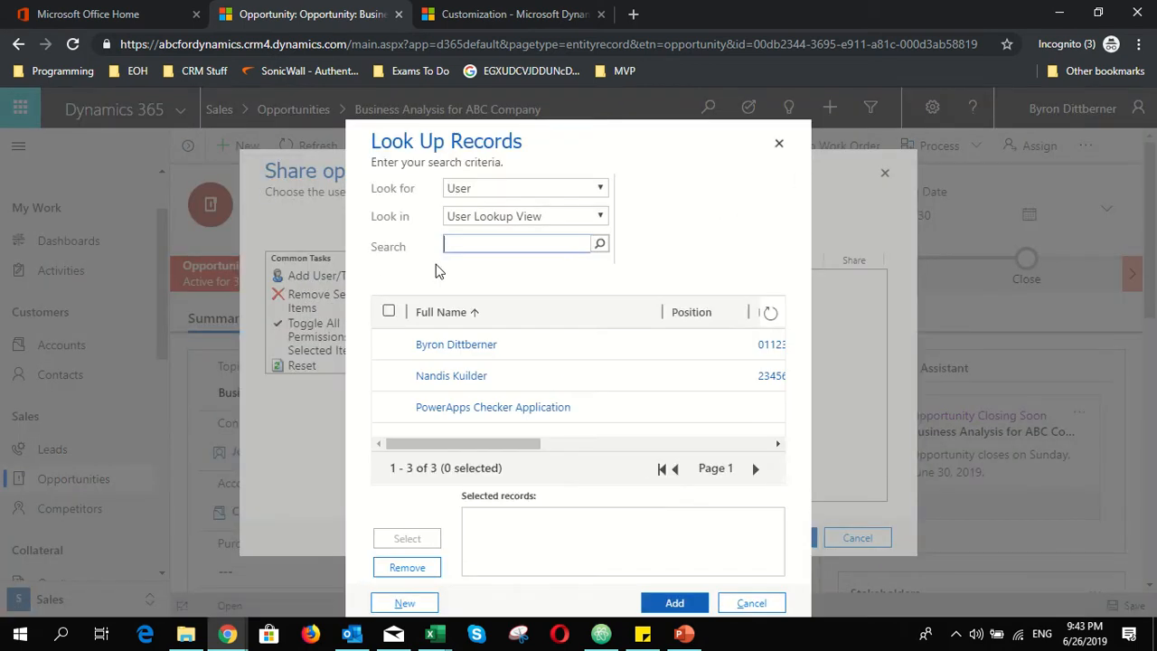
left_click(499, 244)
type("nandis")
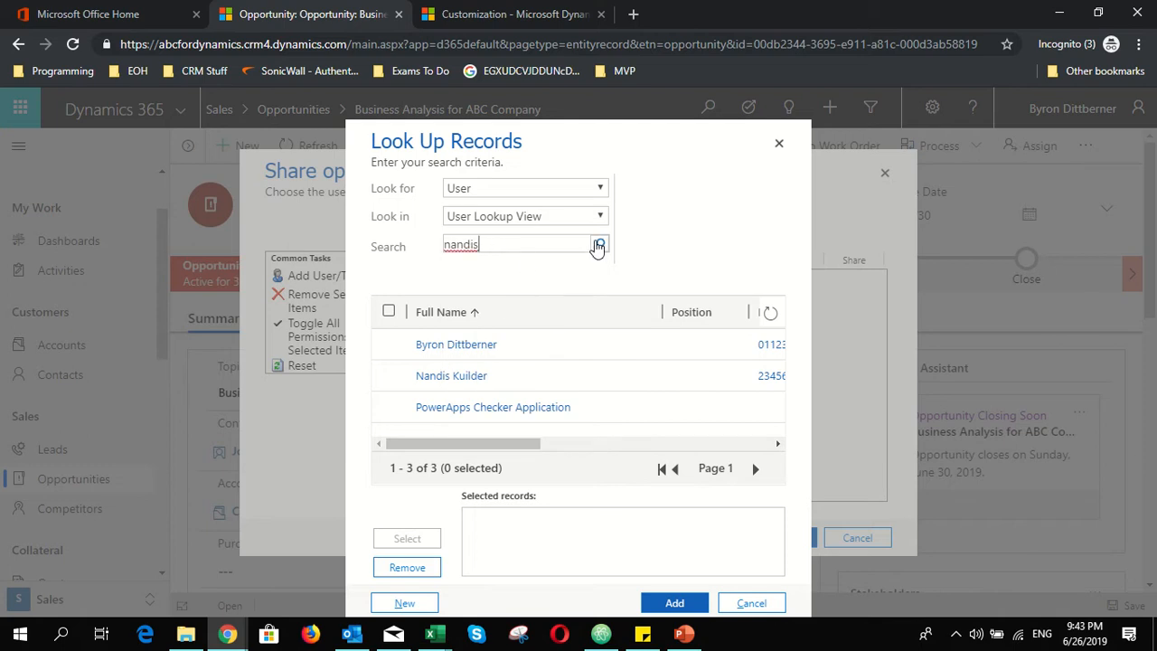
left_click(599, 244)
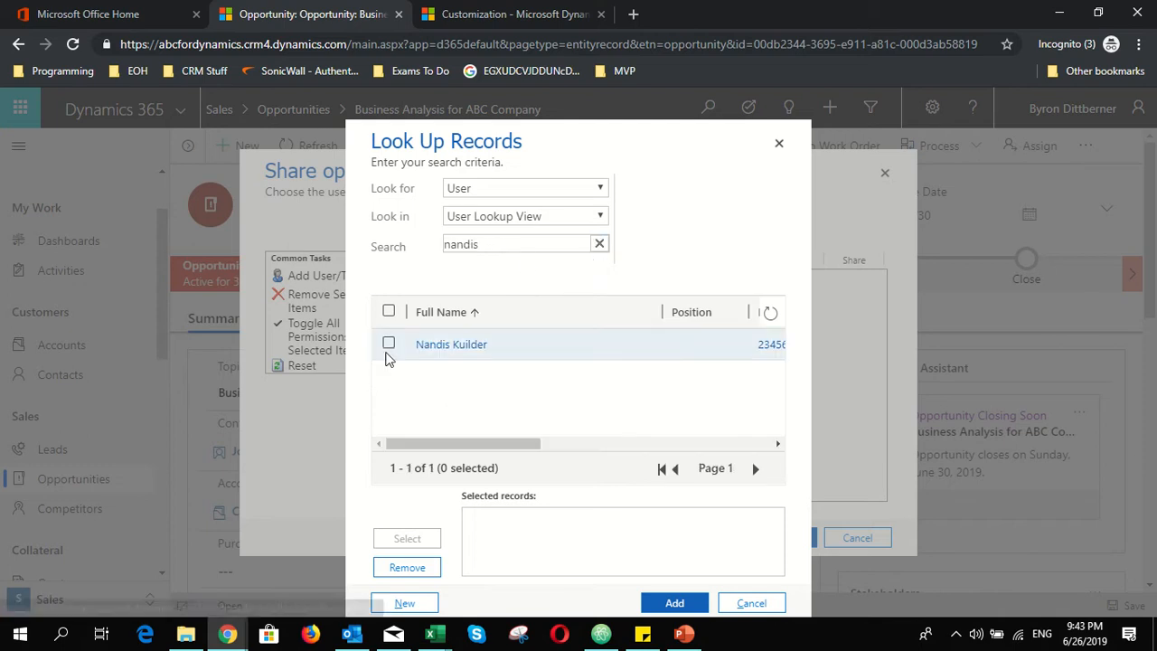
left_click(388, 345)
left_click(396, 540)
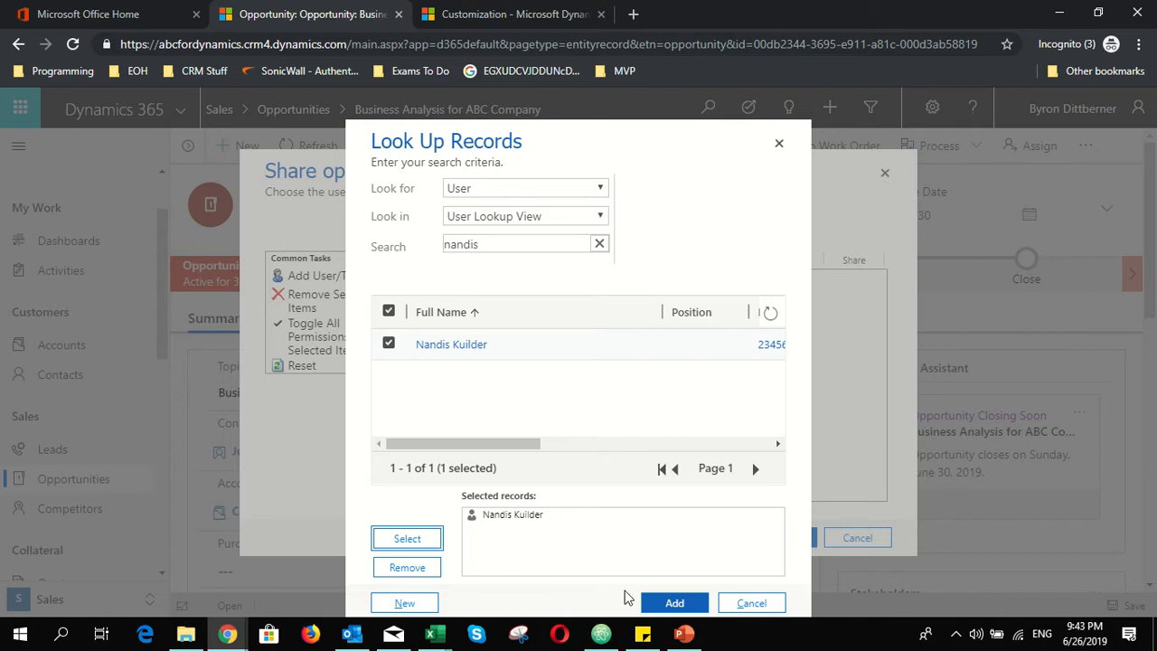
left_click(671, 605)
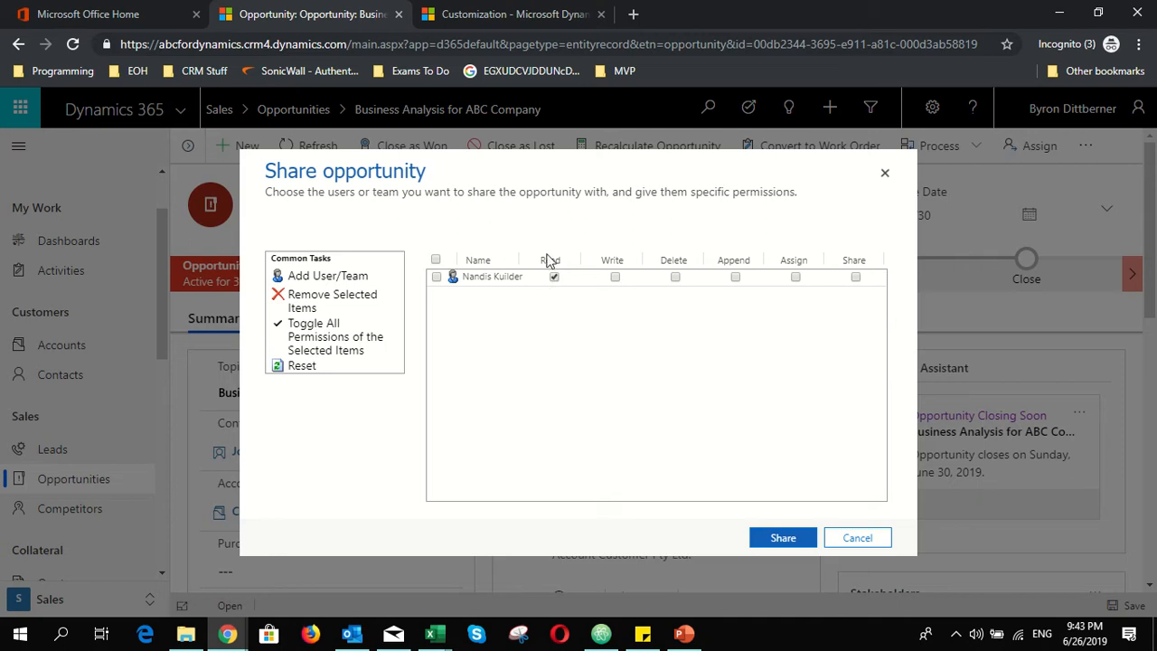
Grant the added user Write and Append permissions as well and share the opportunity
left_click(614, 277)
left_click(735, 278)
left_click(775, 540)
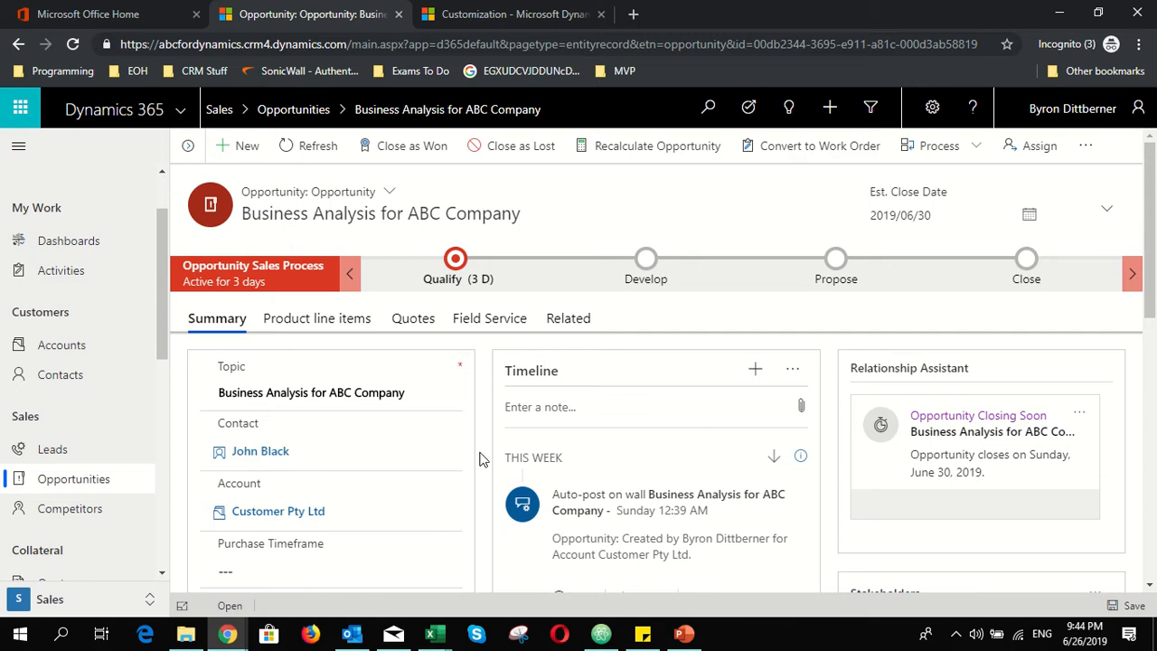
Start a new task from the opportunity's timeline with the subject "Order stationary"
left_click(755, 370)
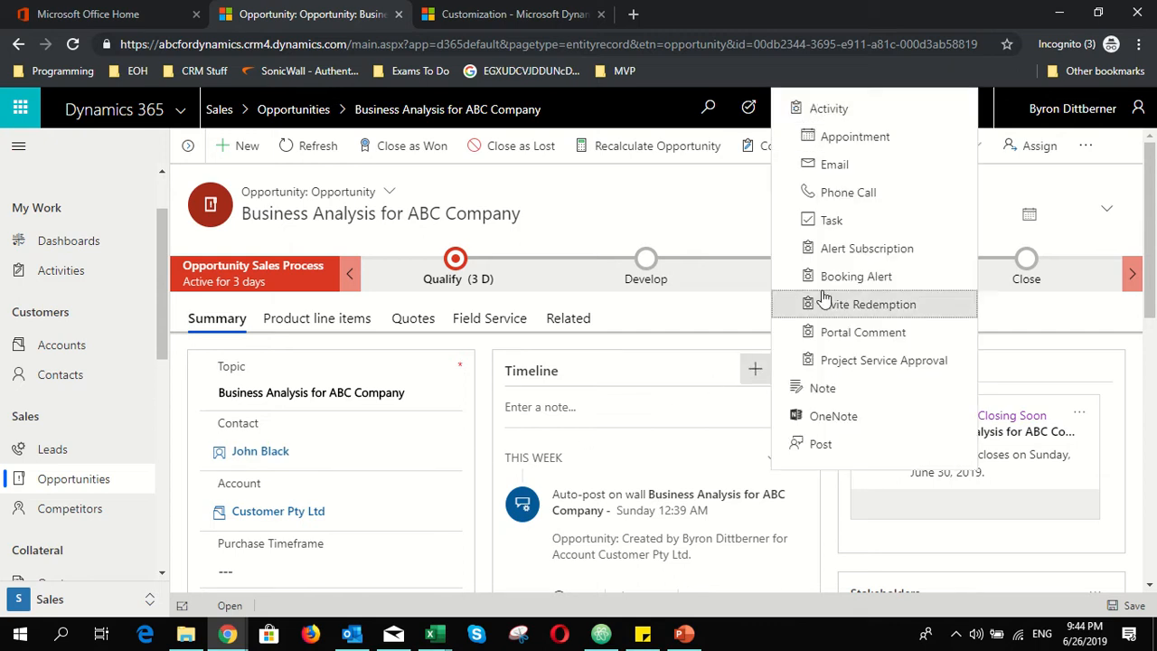
left_click(854, 231)
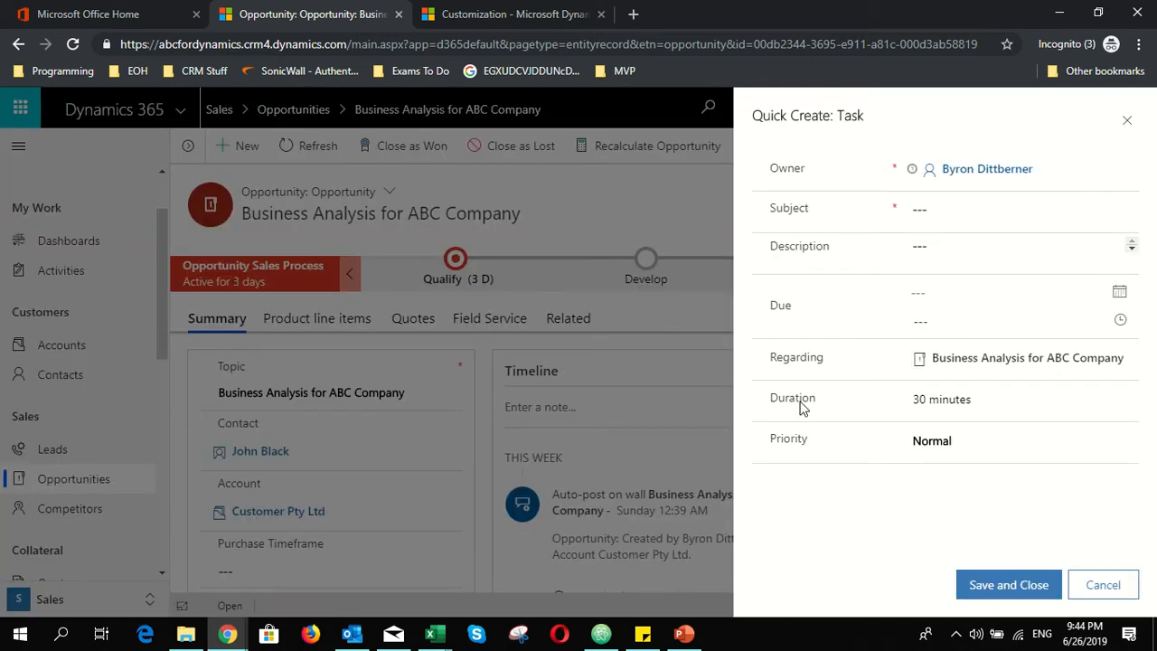
left_click(955, 208)
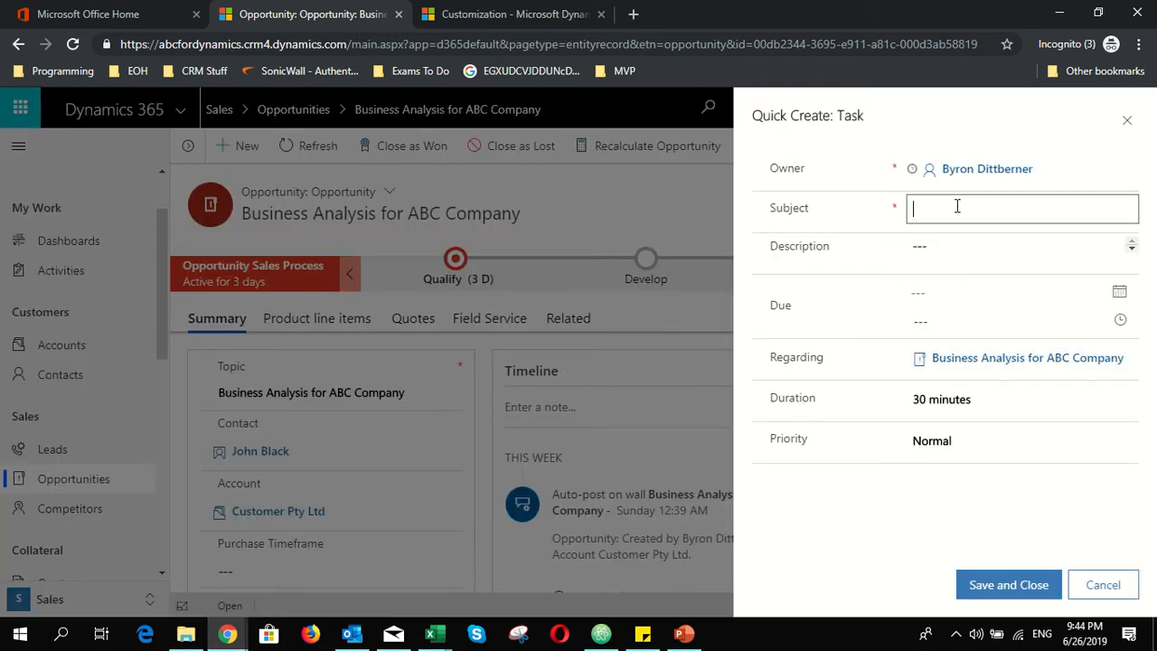
type("Order stationary")
Enter the task description "Please order stationary for the BA"
left_click(964, 247)
type("Pleas")
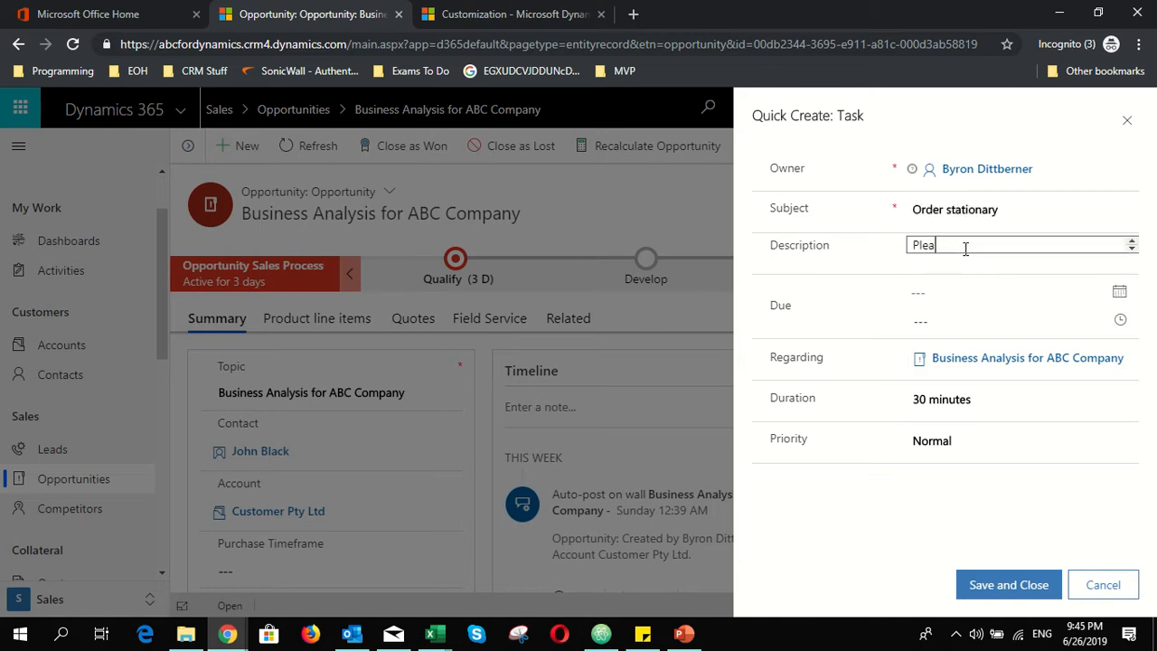
key("BackSpace")
key("BackSpace")
key("BackSpace")
key("BackSpace")
key("BackSpace")
type("Please order stationary for the BA")
Set the task's due date to 2019/06/28
left_click(1119, 293)
left_click(997, 476)
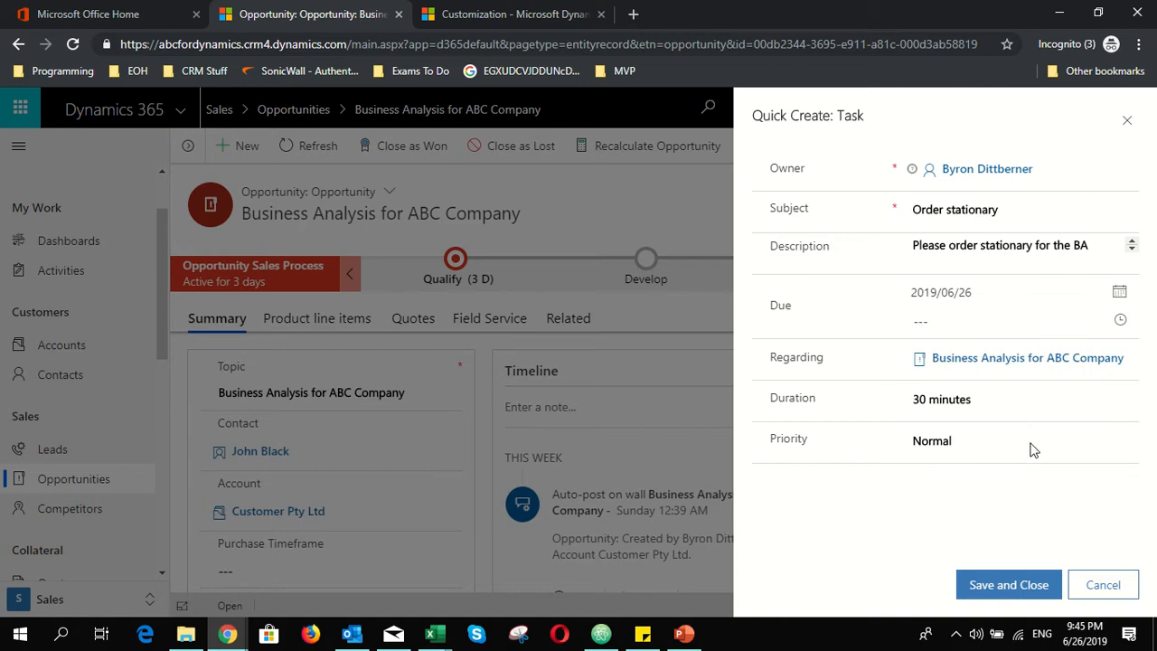
left_click(1119, 322)
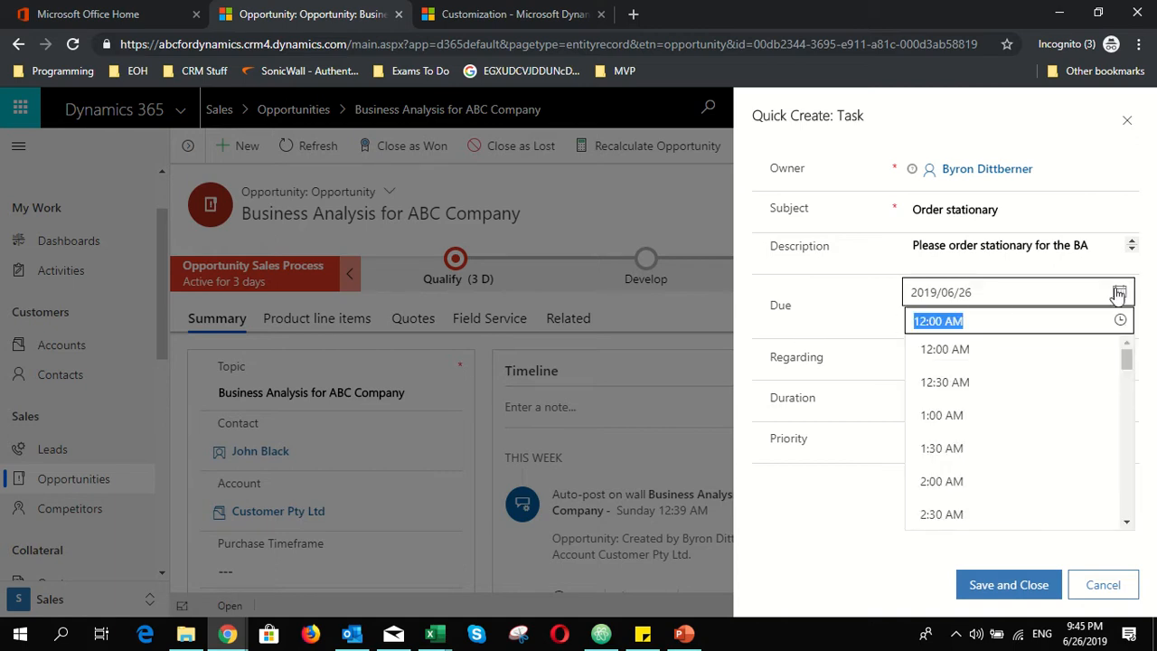
left_click(1119, 293)
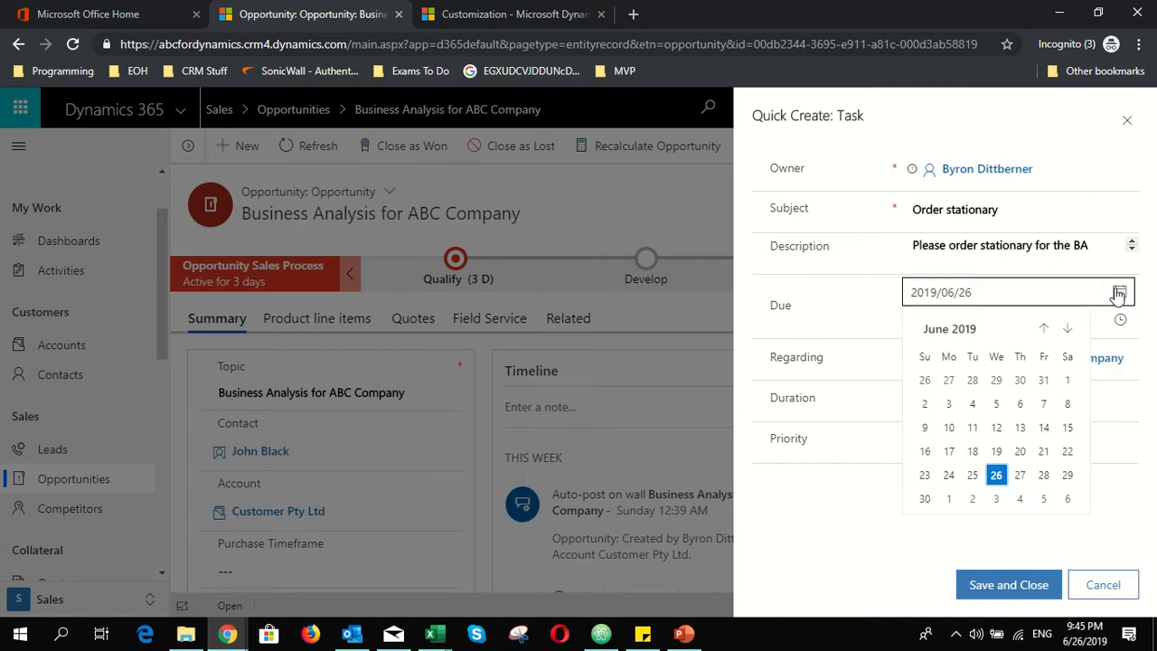
left_click(1044, 475)
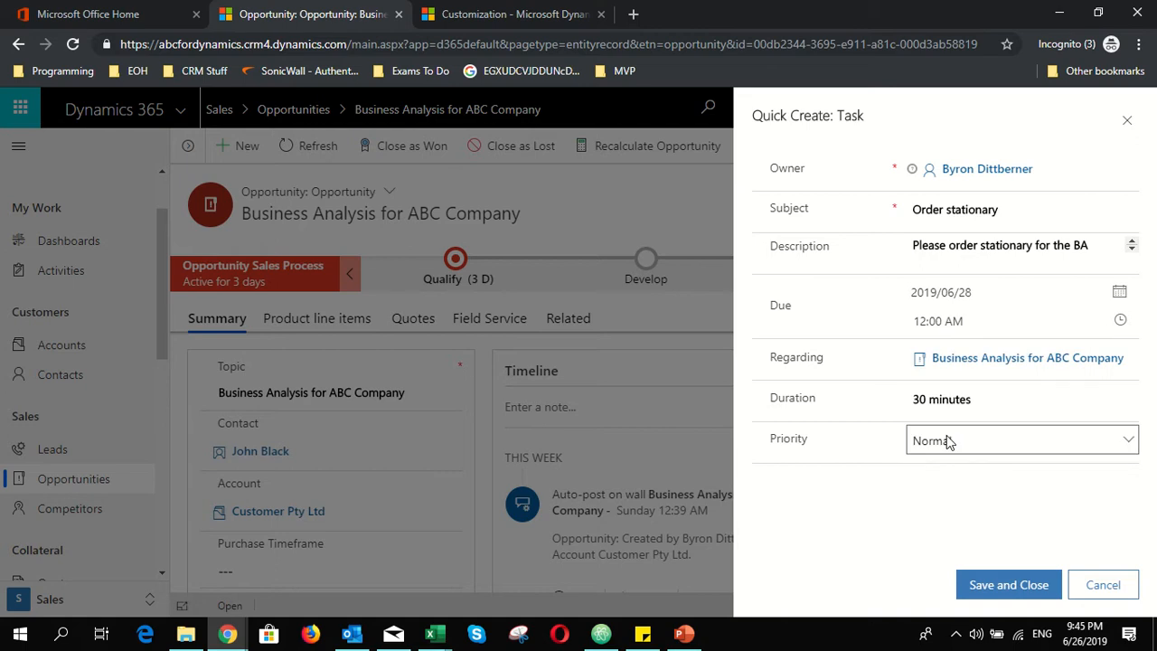
Set the task's due time to 4:30 PM and its priority to High
left_click(1121, 320)
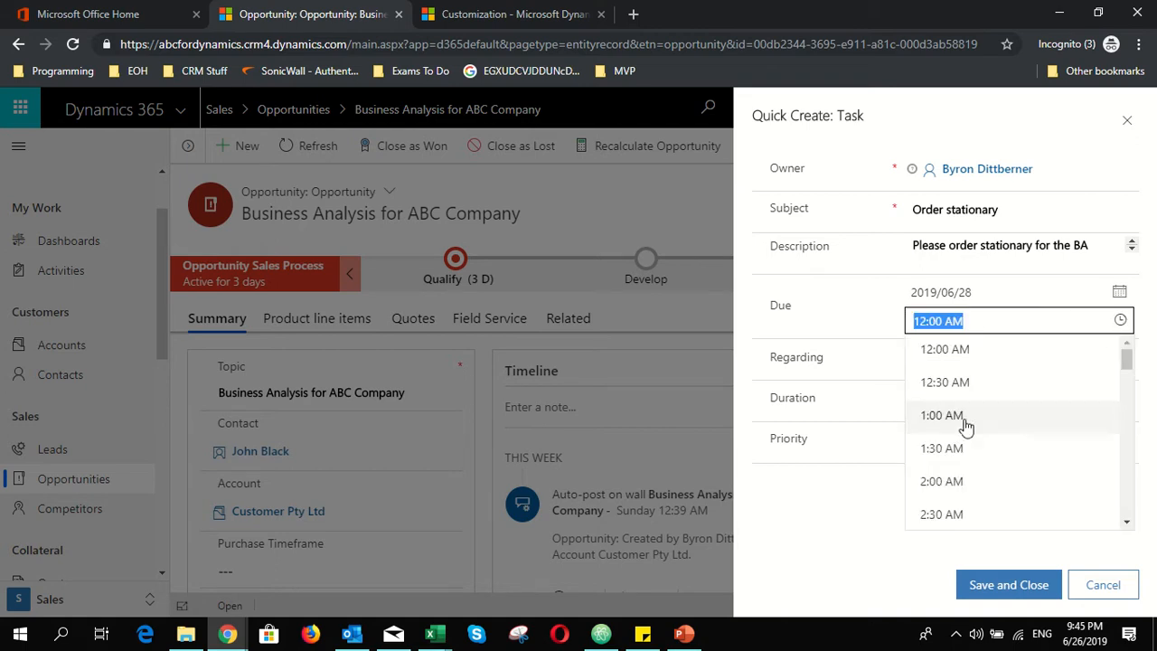
scroll(1024, 434, "down", 3)
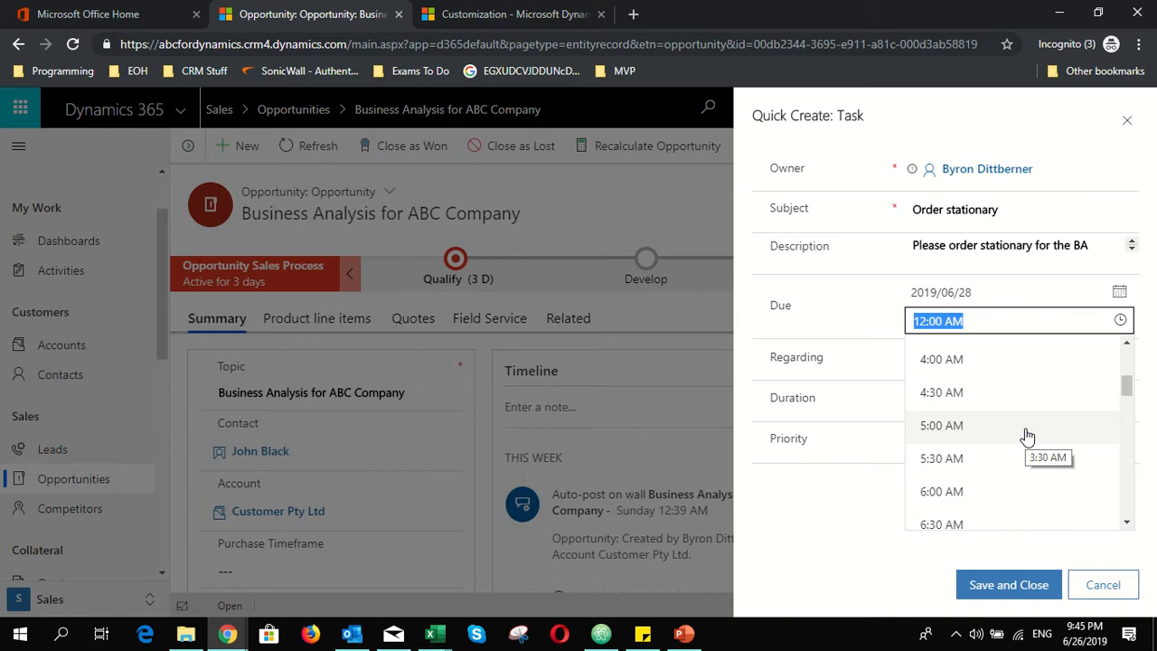
scroll(1027, 435, "down", 5)
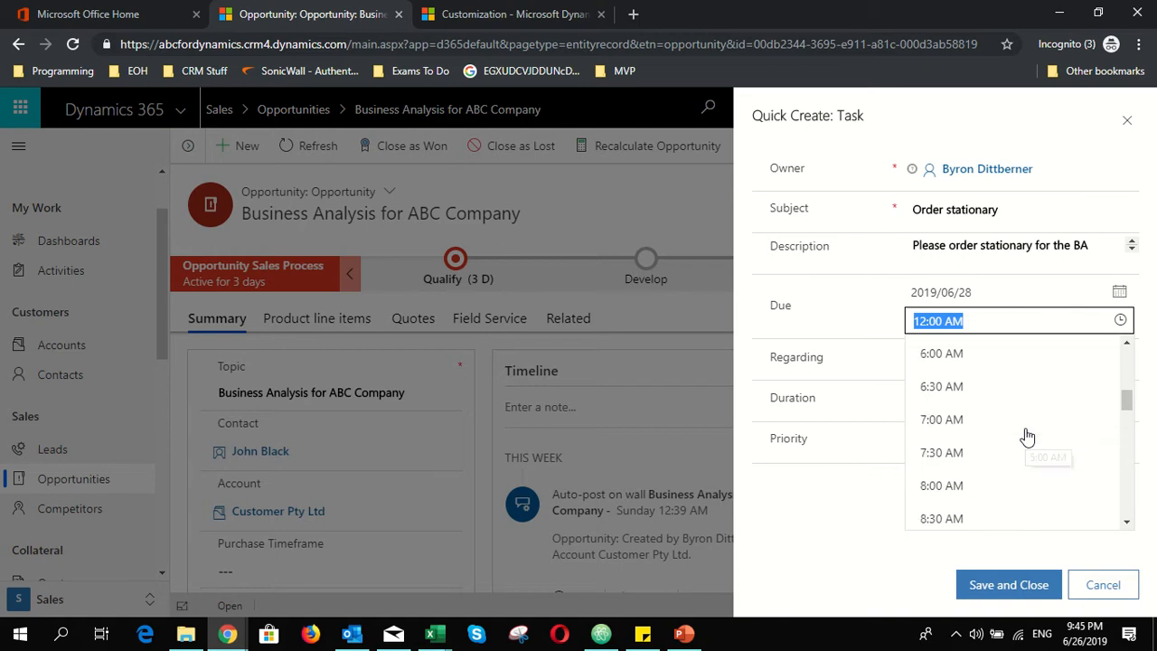
scroll(1026, 436, "down", 2)
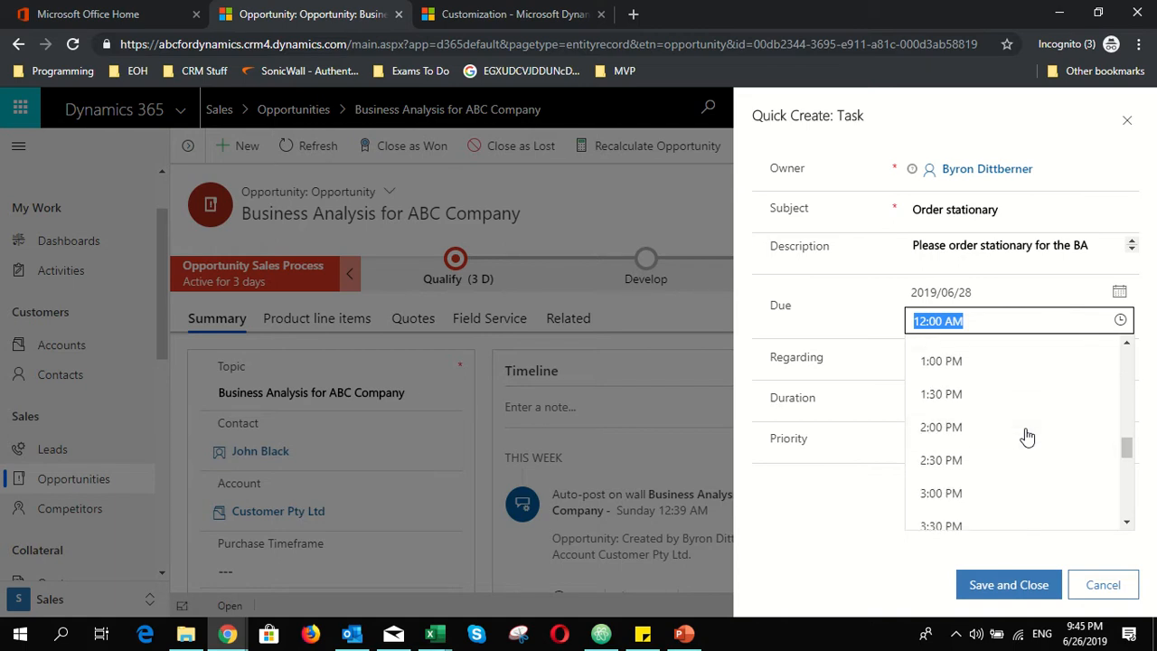
scroll(1026, 436, "down", 1)
scroll(1026, 436, "down", 1)
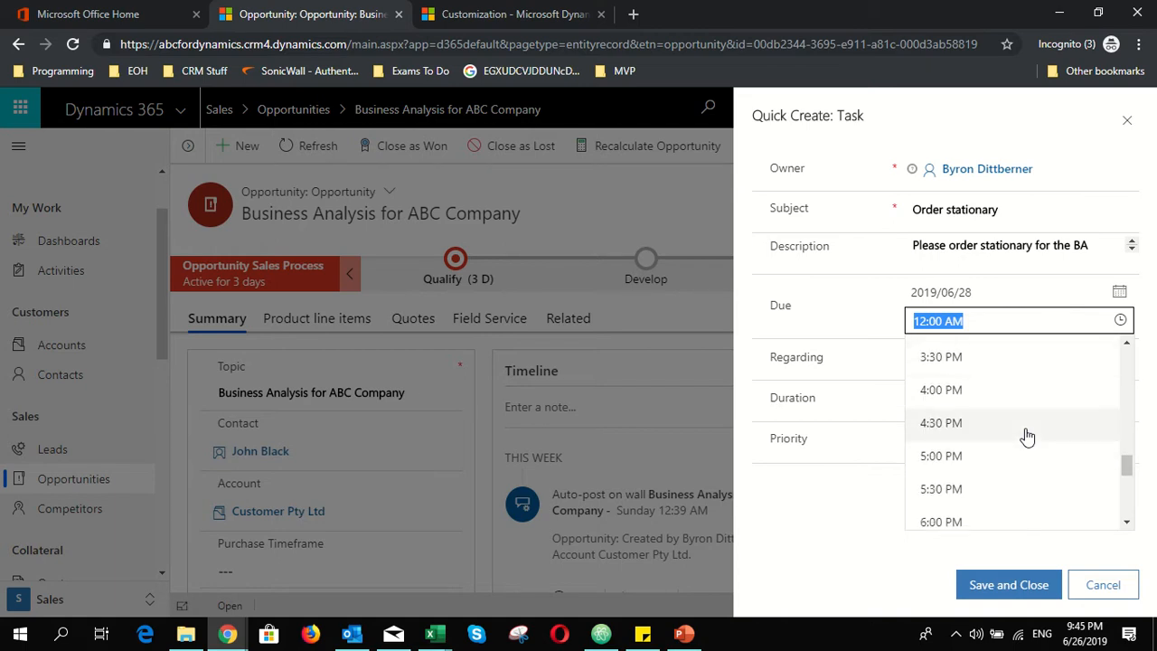
left_click(1016, 428)
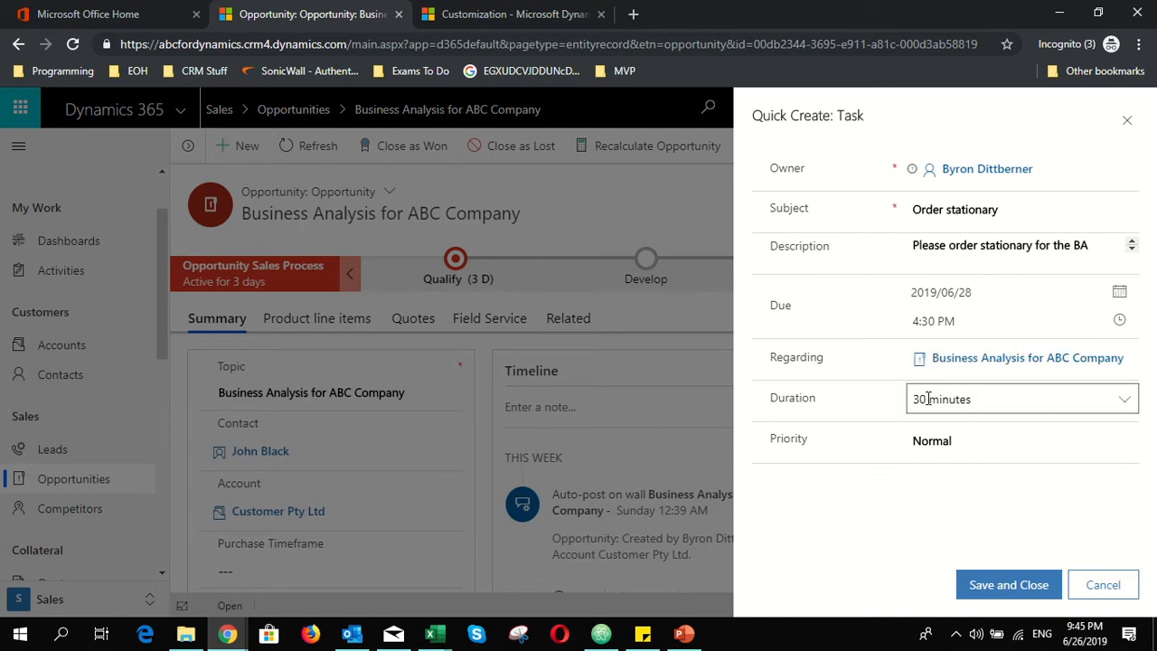
left_click(937, 442)
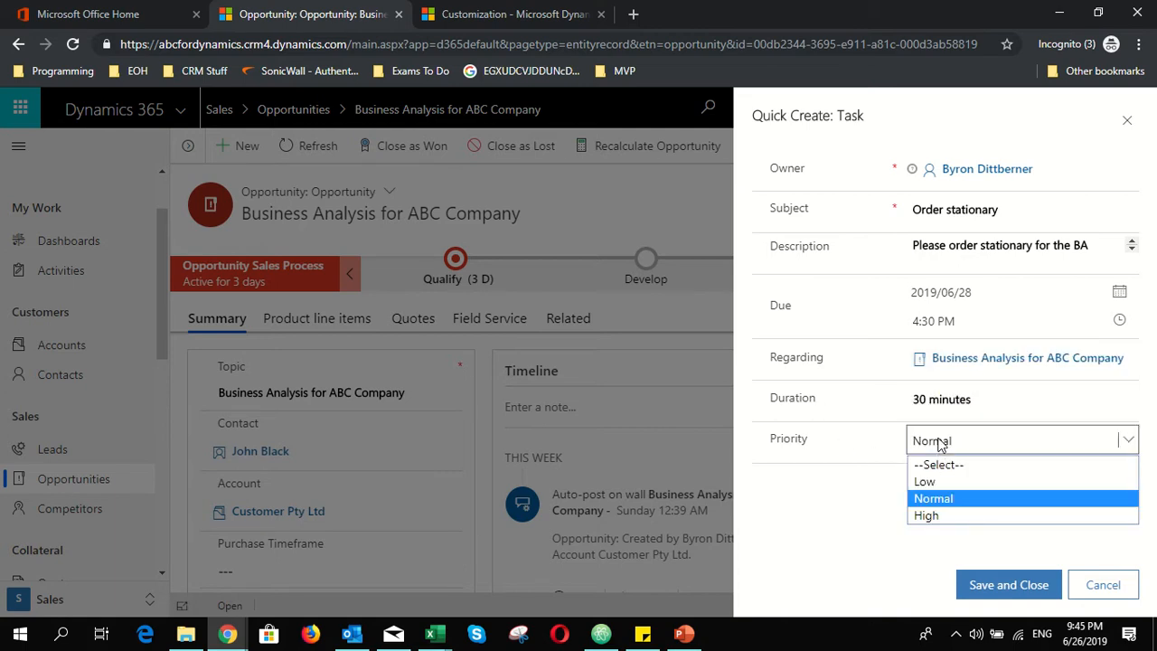
left_click(931, 515)
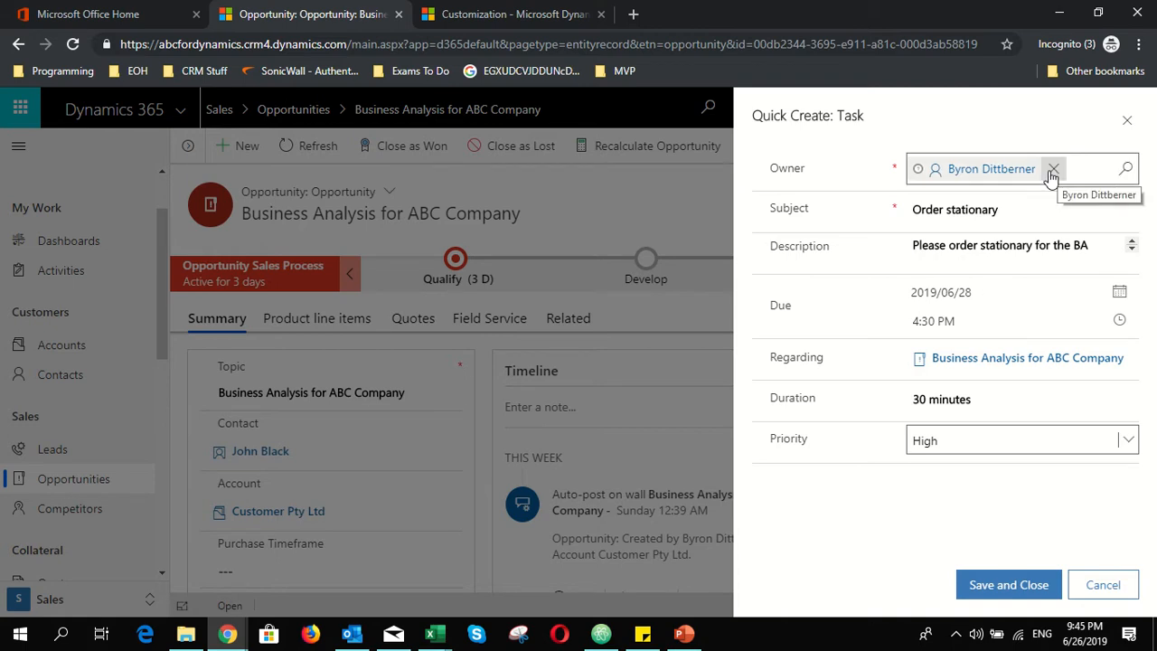
Replace the task's owner with the colleague the opportunity was shared with, and save the task
left_click(1053, 170)
type("Nadis")
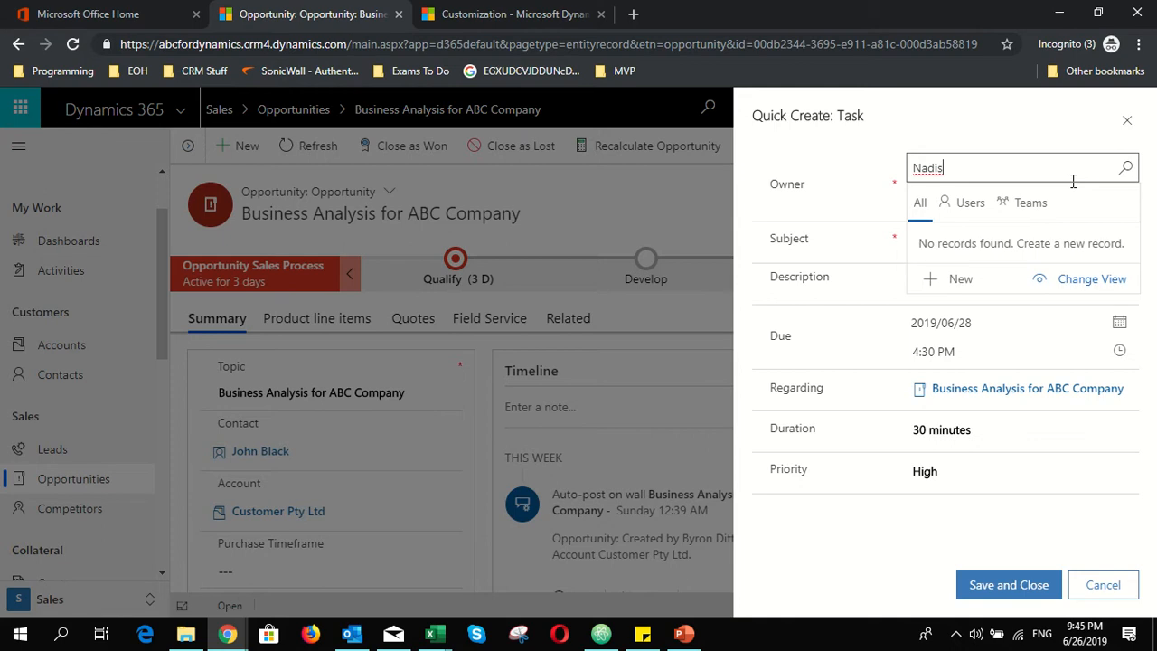
key("BackSpace")
key("BackSpace")
key("BackSpace")
type("ndis")
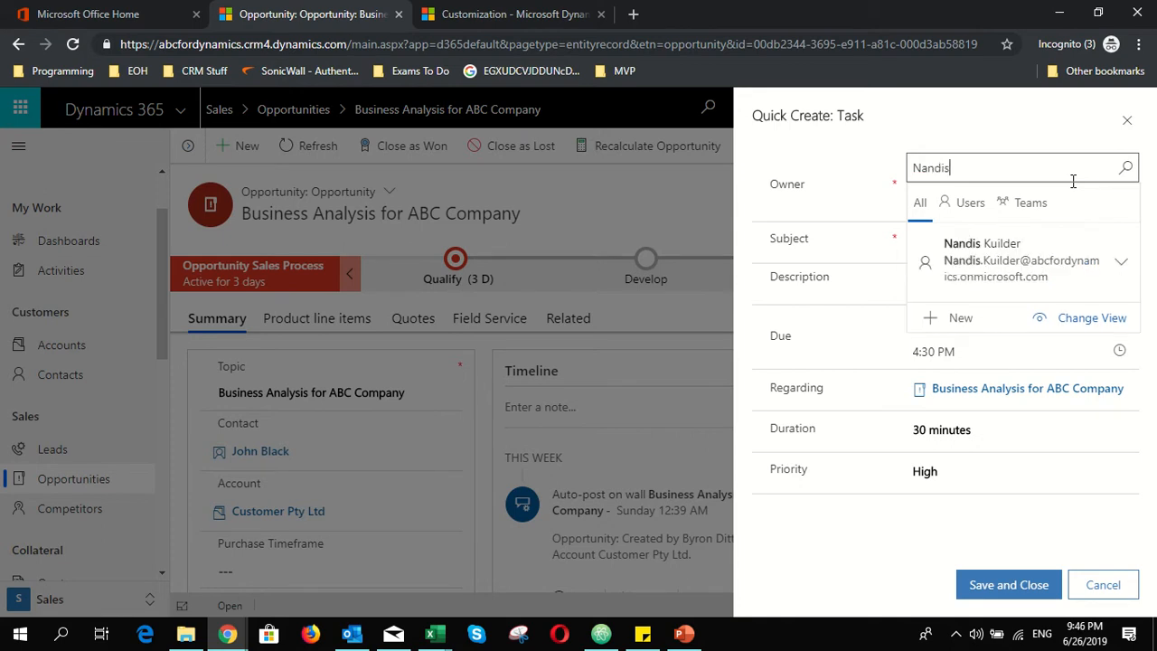
left_click(1003, 280)
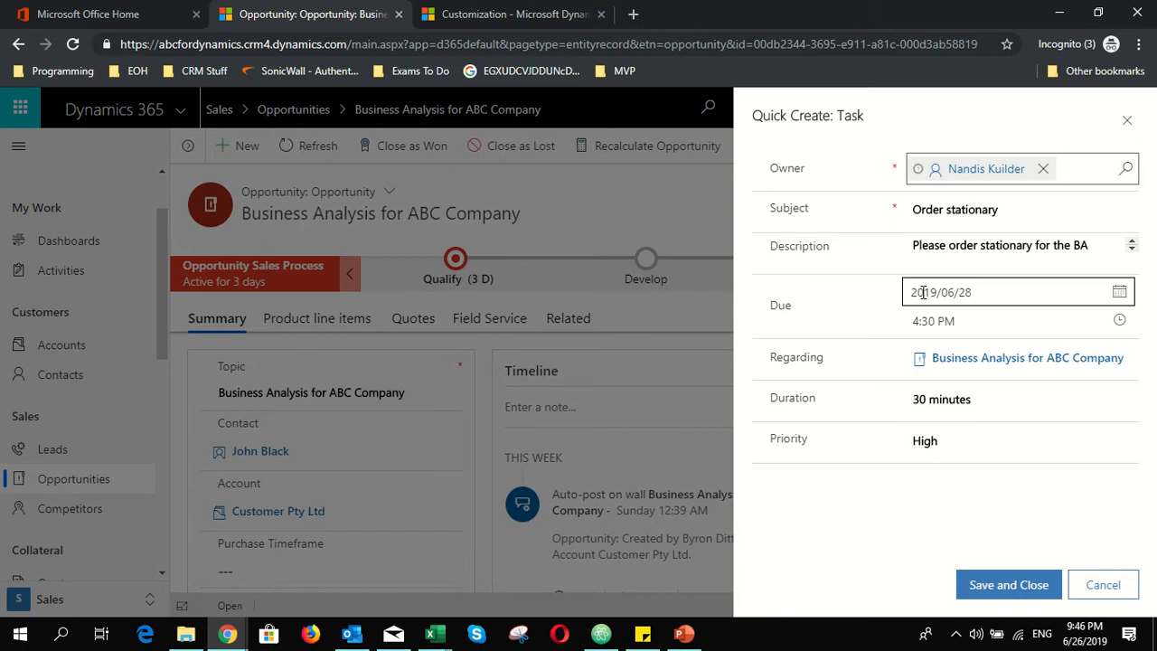
left_click(977, 586)
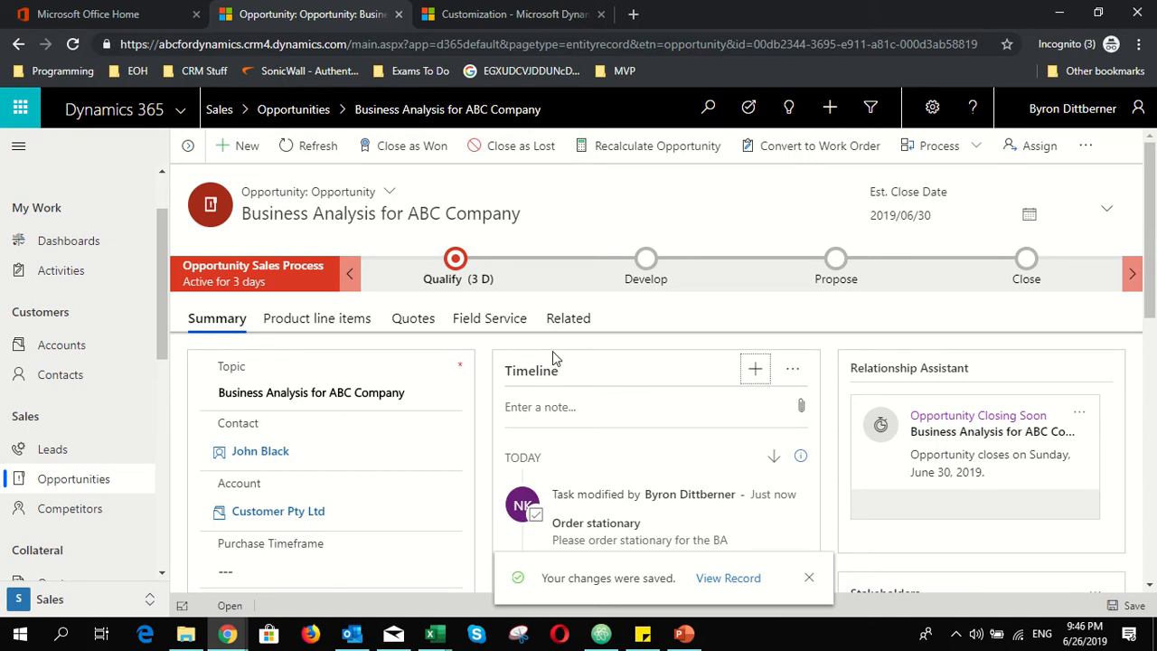
left_click_drag(504, 371, 559, 369)
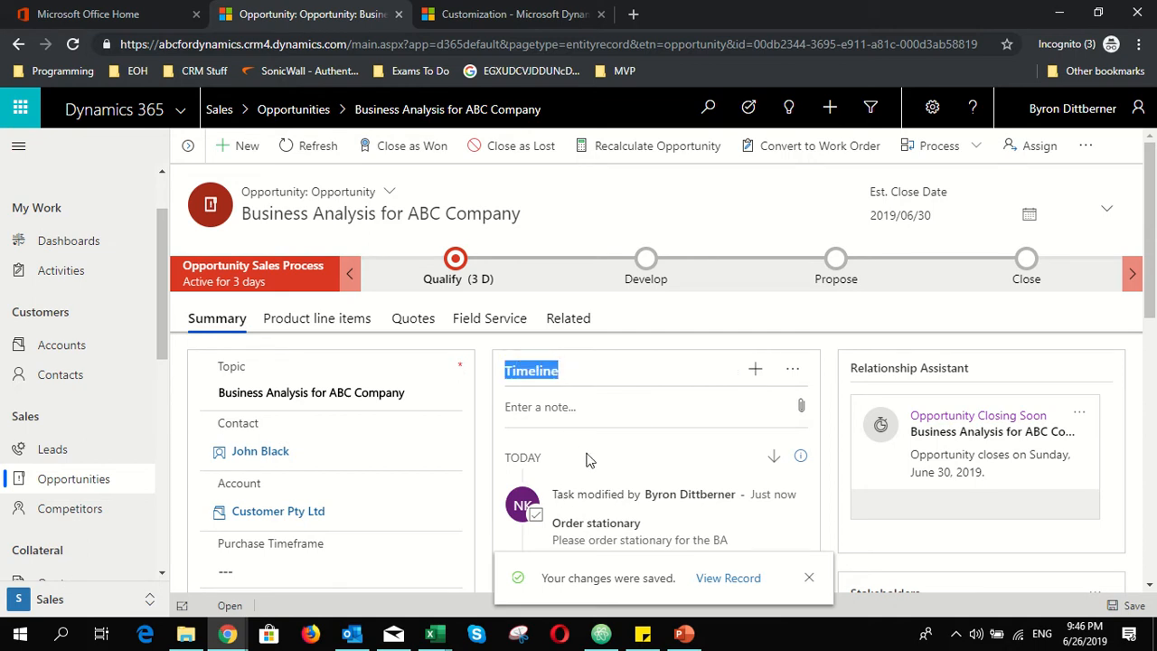
scroll(585, 459, "down", 1)
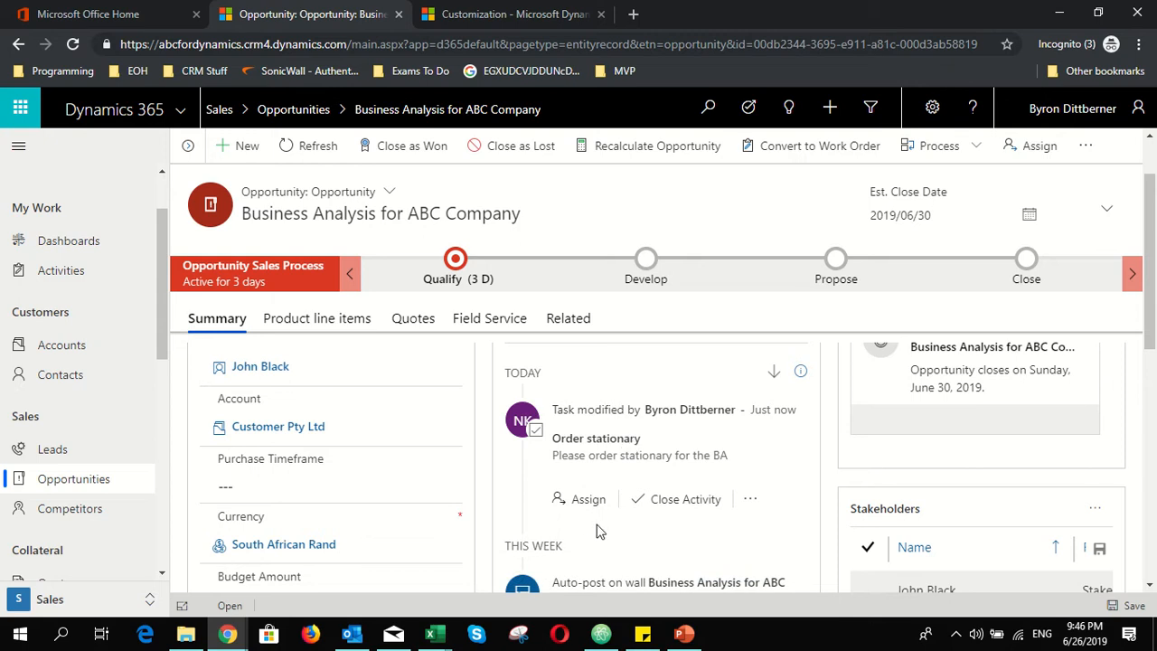
scroll(600, 535, "up", 1)
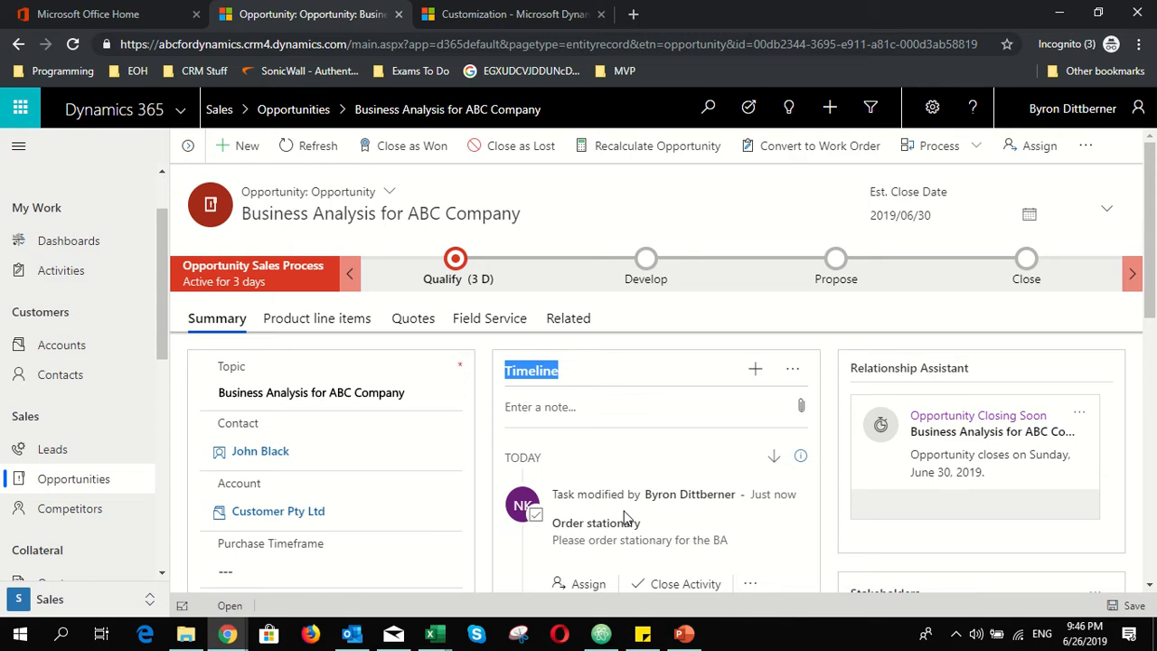
scroll(623, 517, "down", 1)
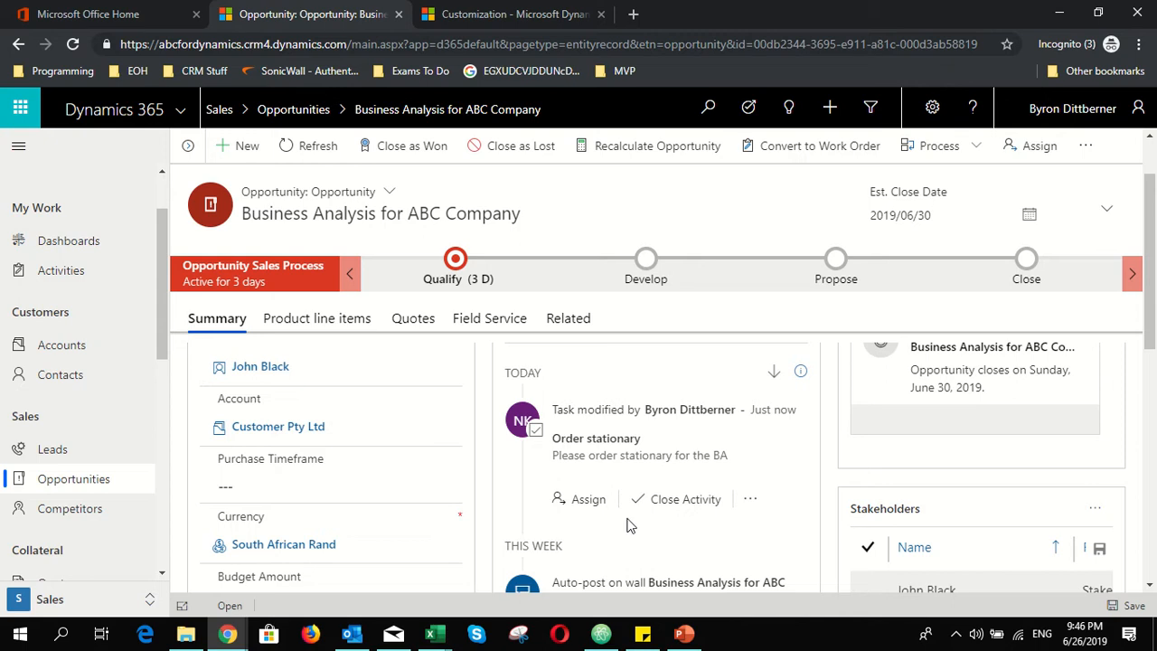
Start a new email activity from the timeline of the Business Analysis for ABC Company opportunity
scroll(626, 517, "down", 2)
scroll(628, 524, "up", 3)
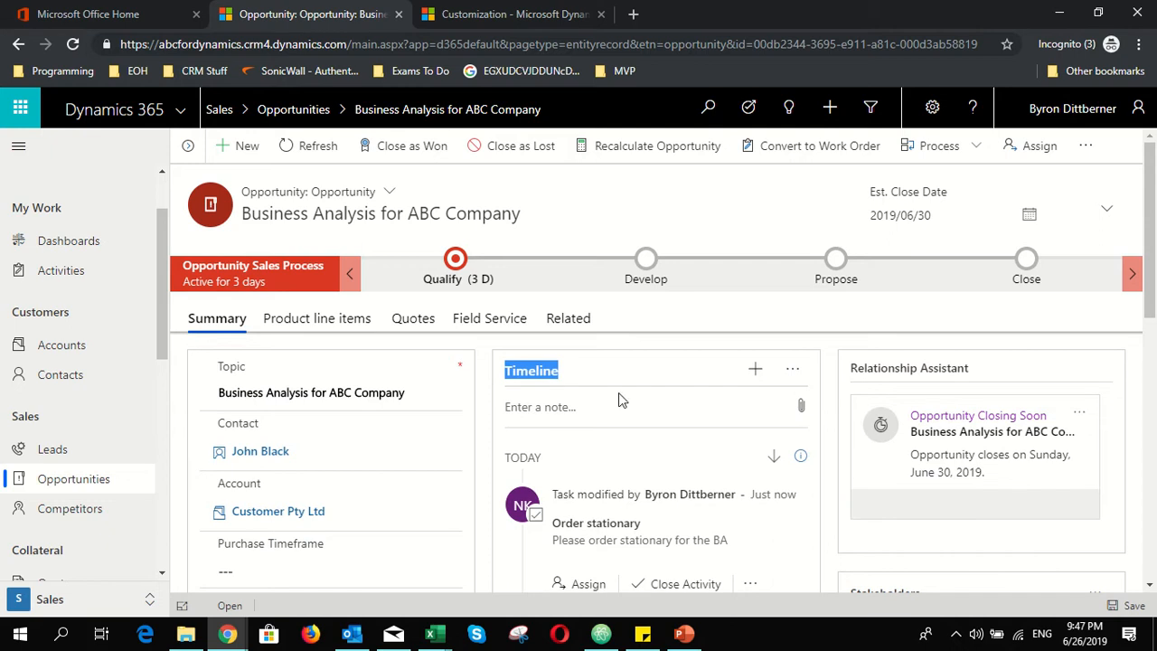
scroll(594, 447, "down", 2)
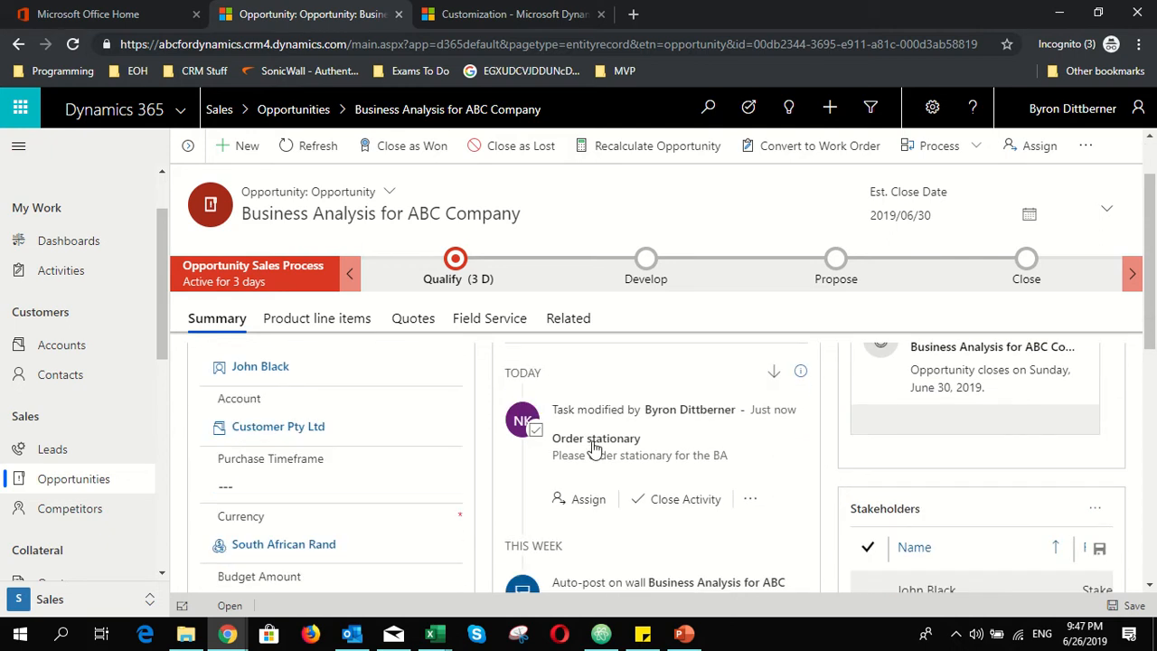
scroll(583, 465, "down", 1)
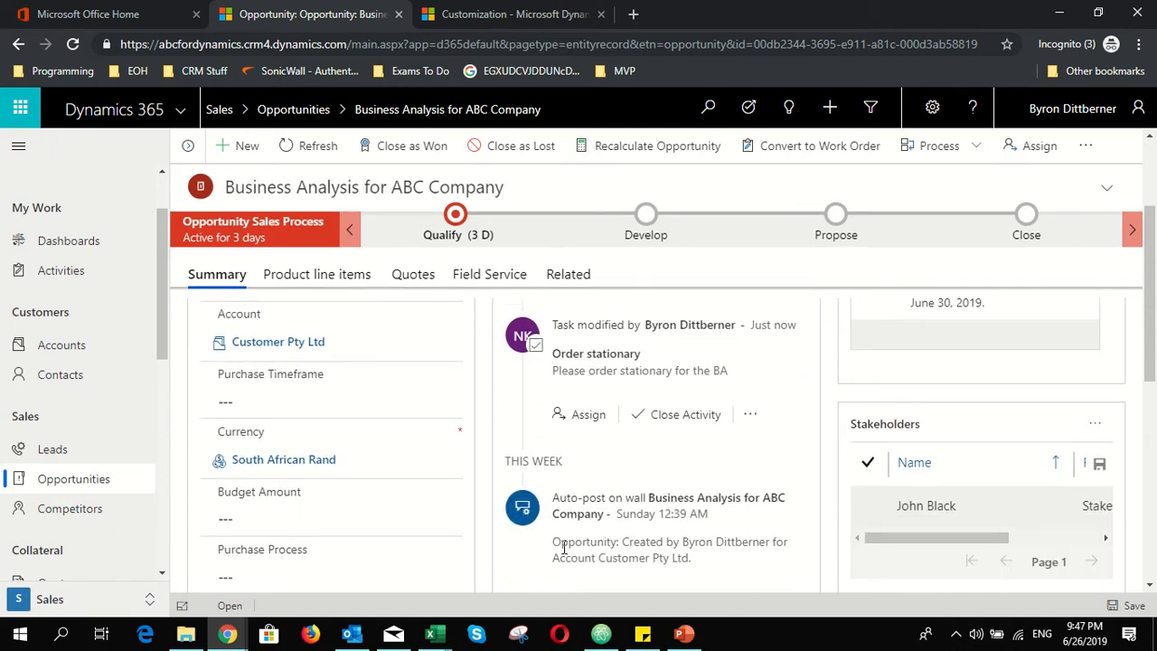
scroll(563, 546, "up", 3)
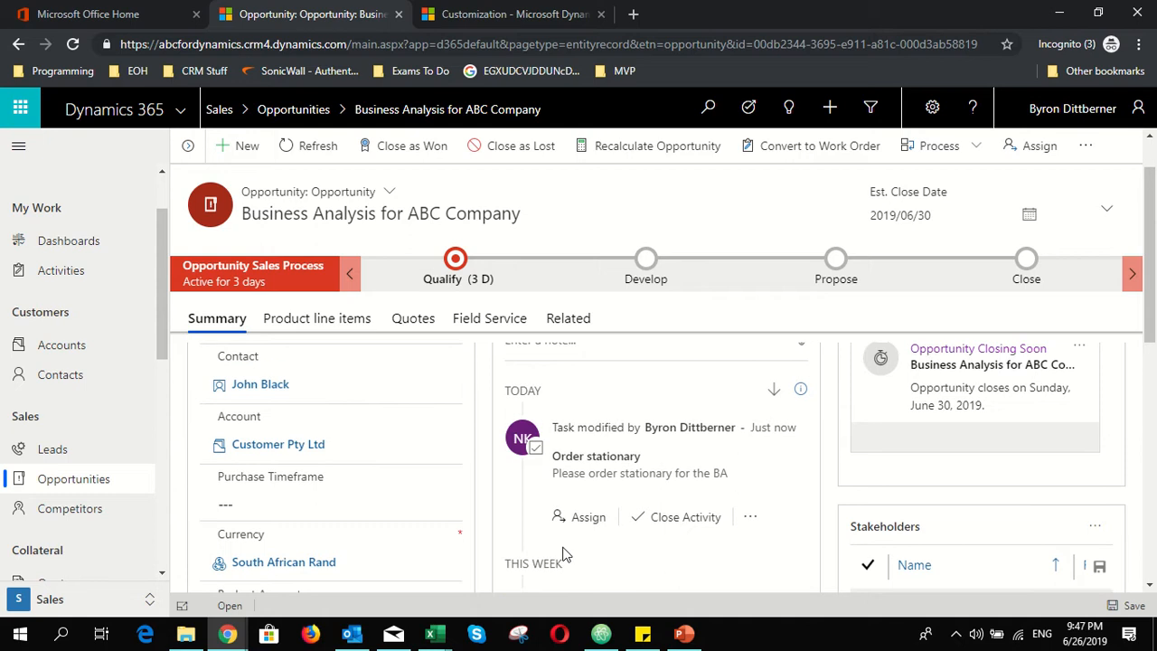
left_click(755, 369)
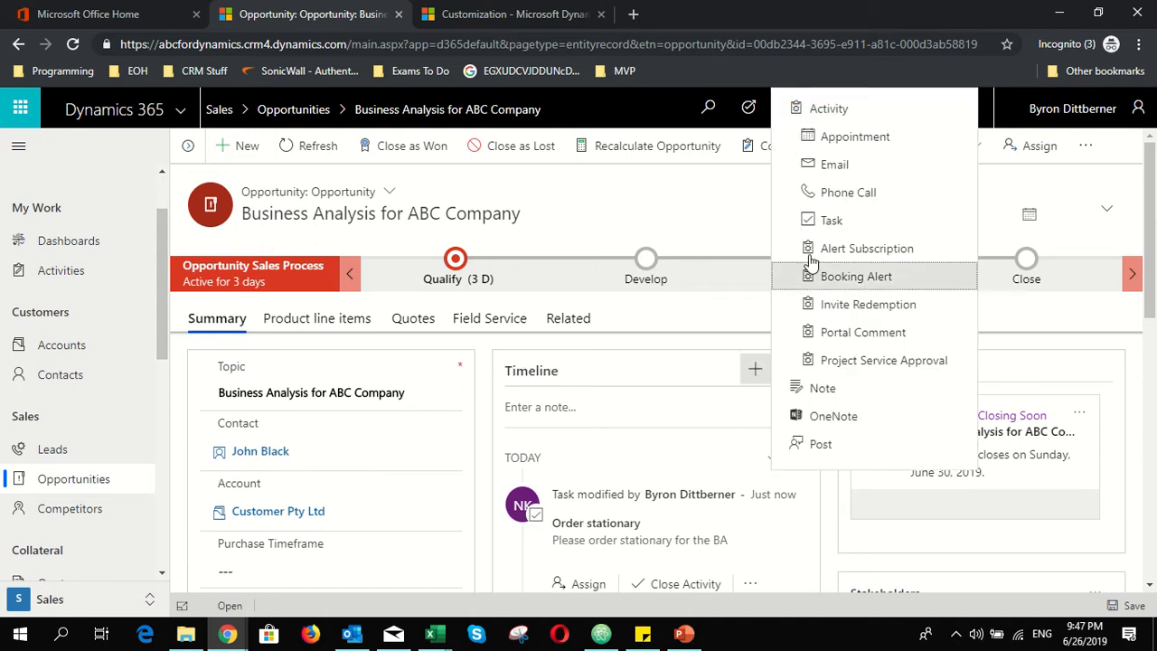
left_click(824, 166)
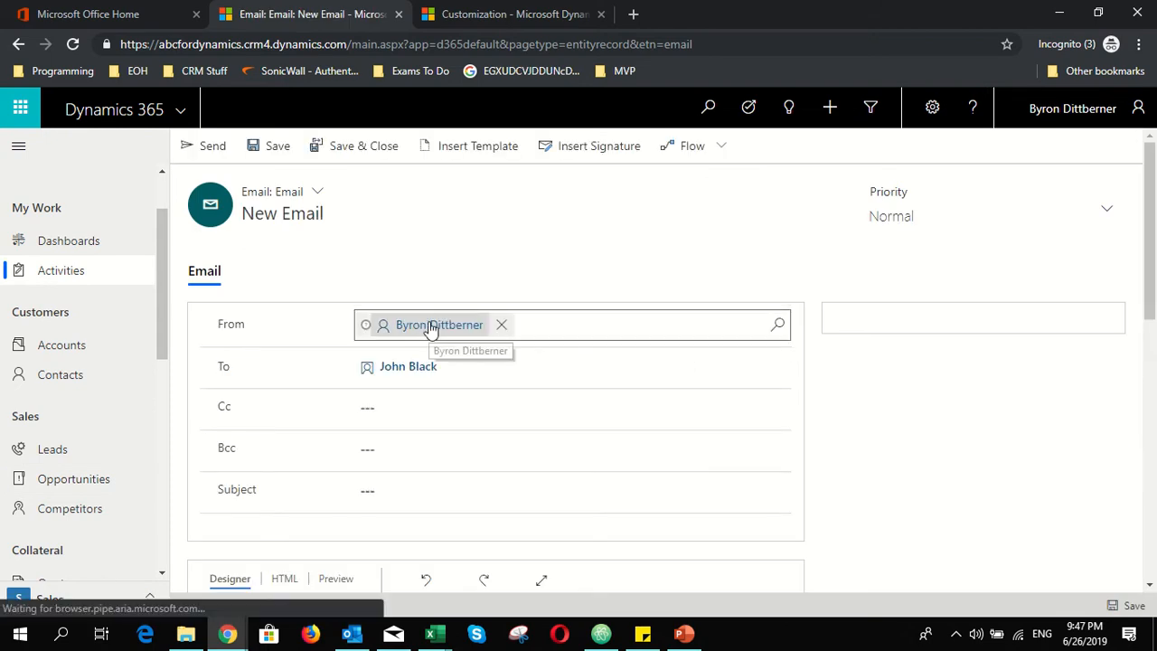
Enter "Query about BA Session" as the email's subject
mouse_move(430, 330)
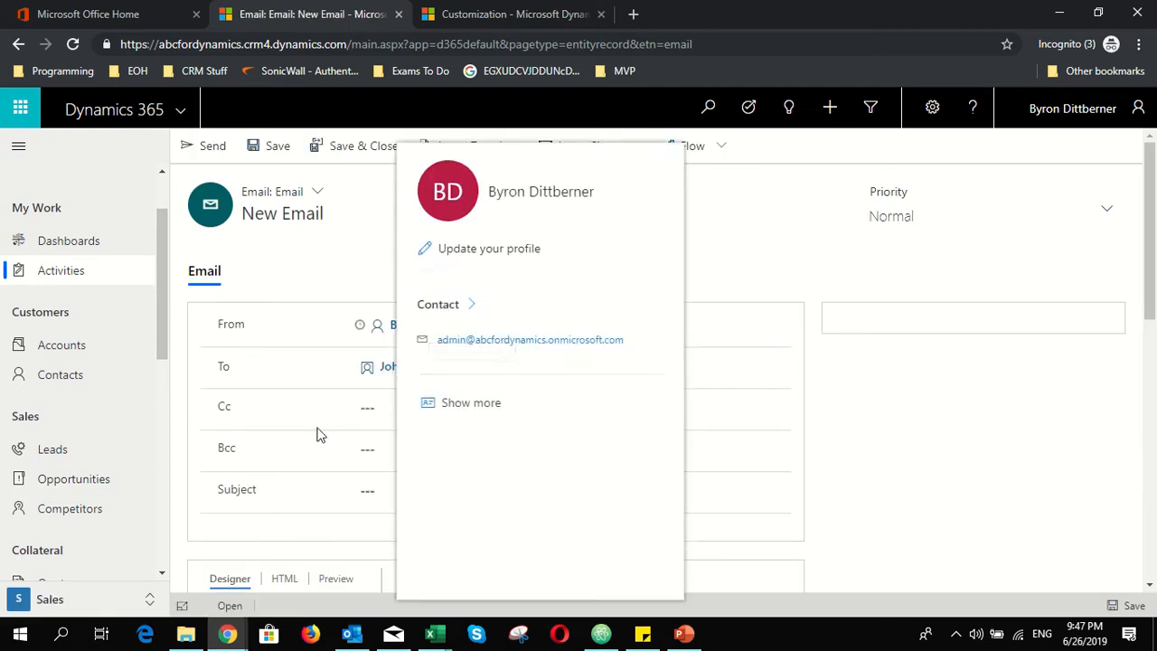
left_click(439, 478)
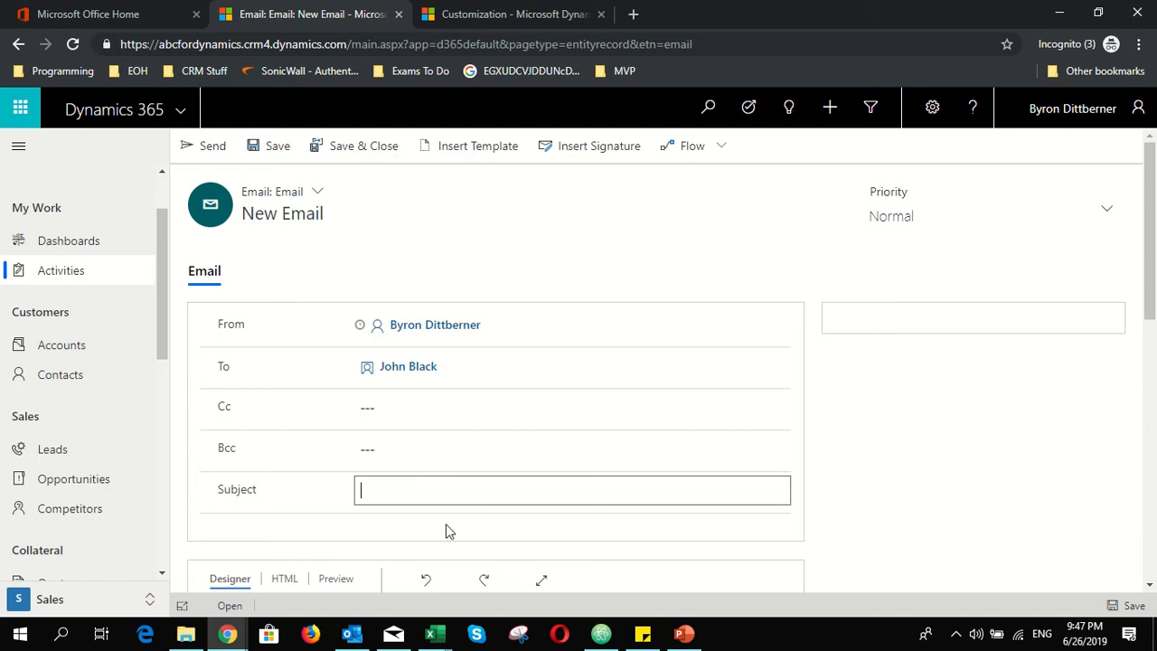
type("Query")
scroll(684, 437, "down", 3)
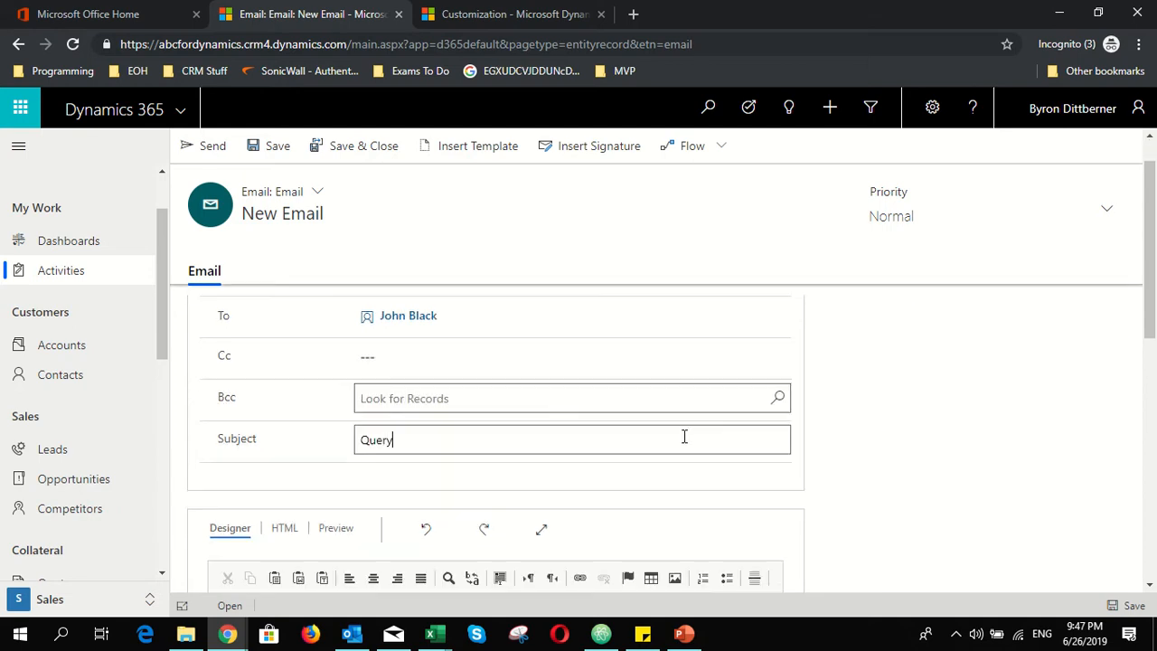
type("about ")
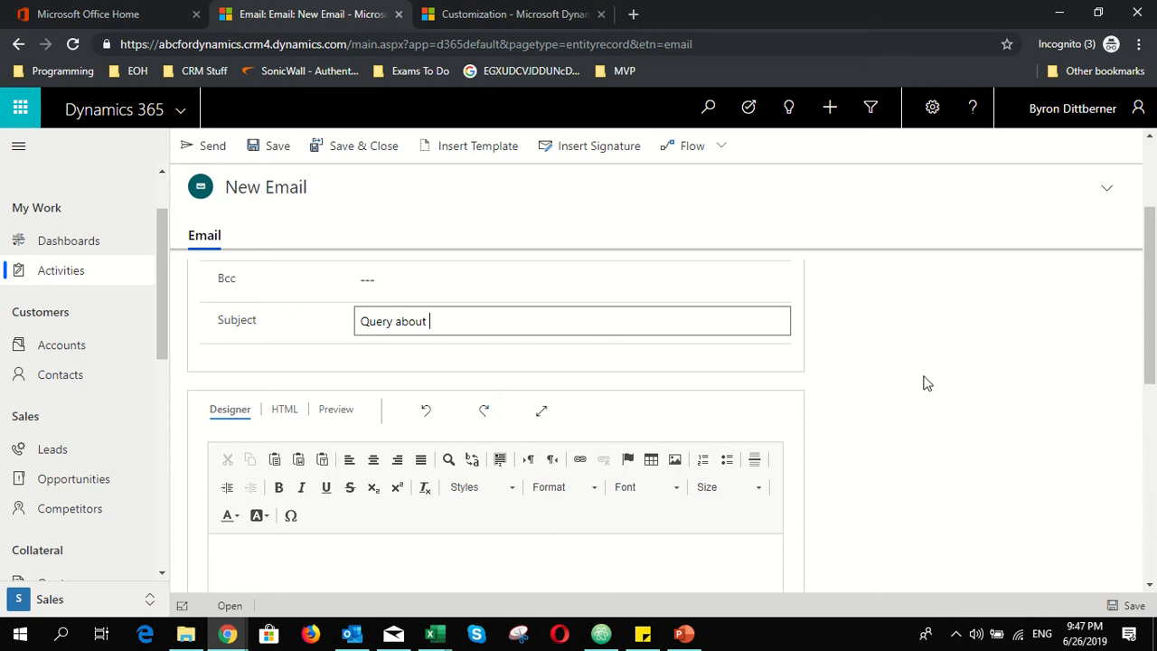
type("BA Session")
Write the email body: "Good Day", followed by "Just wanted to confirm if this friday will be good for our meeting" on a new line
scroll(926, 383, "down", 1)
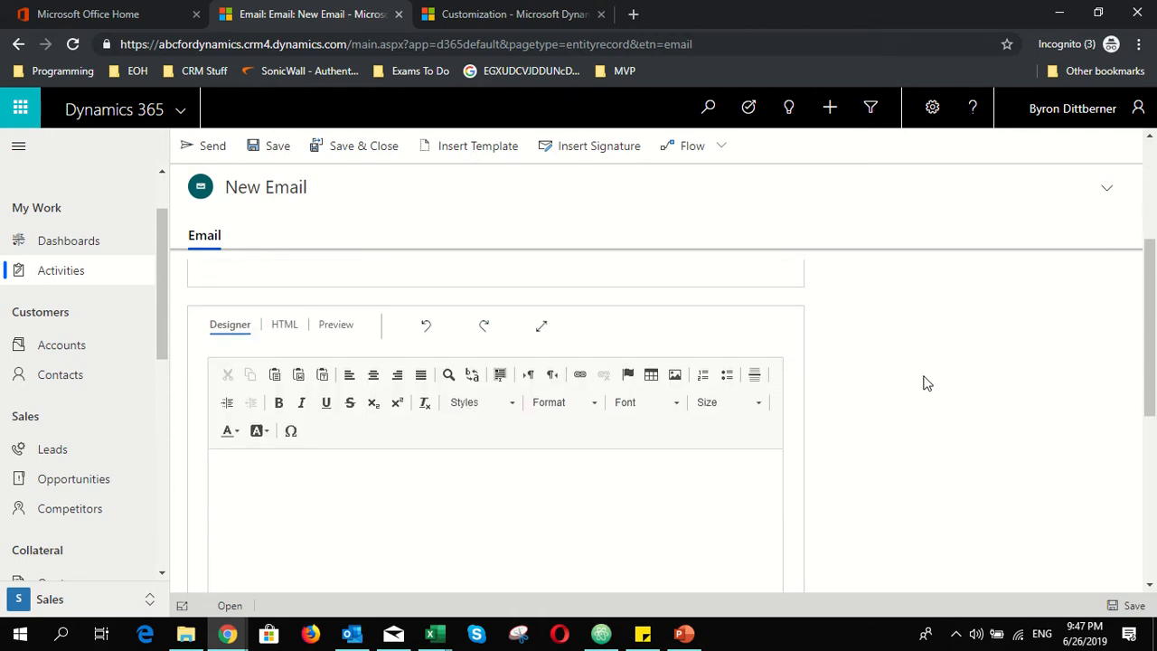
left_click(436, 536)
type("Good Da")
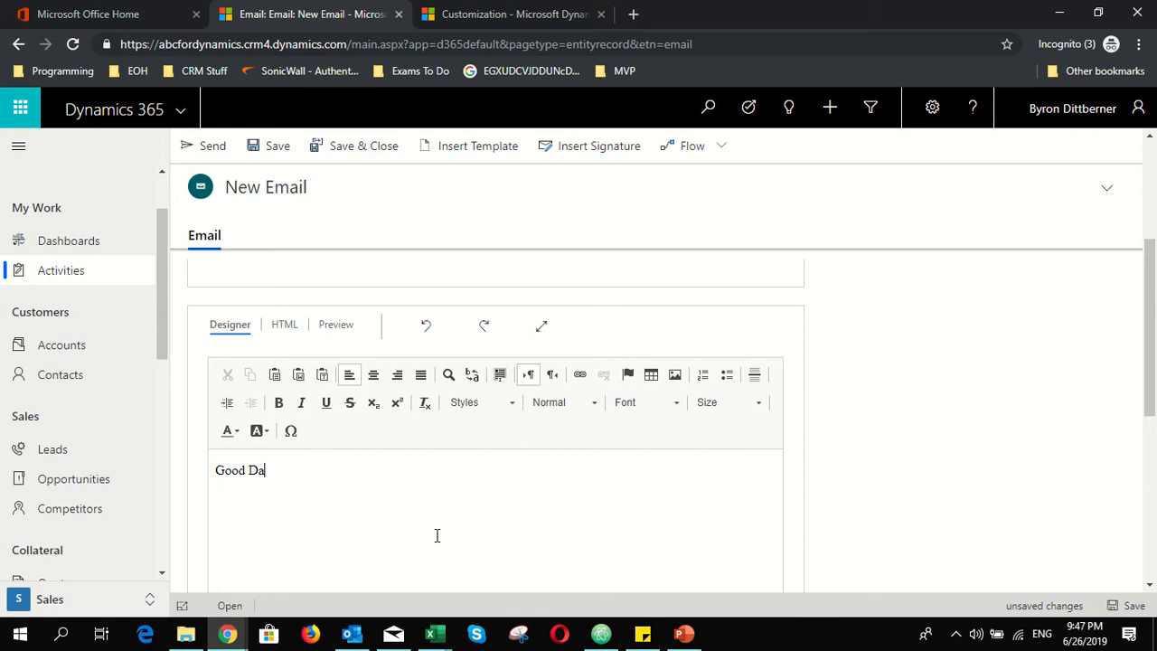
type("y Just wanted to confirm i")
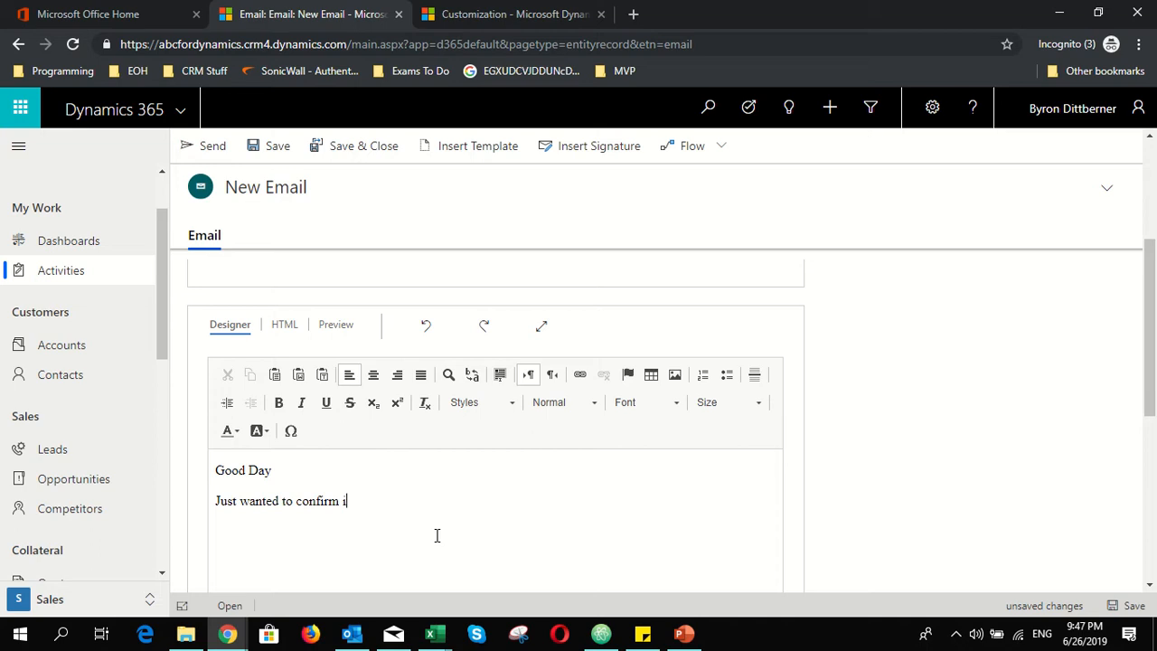
type("f this friday will be good ")
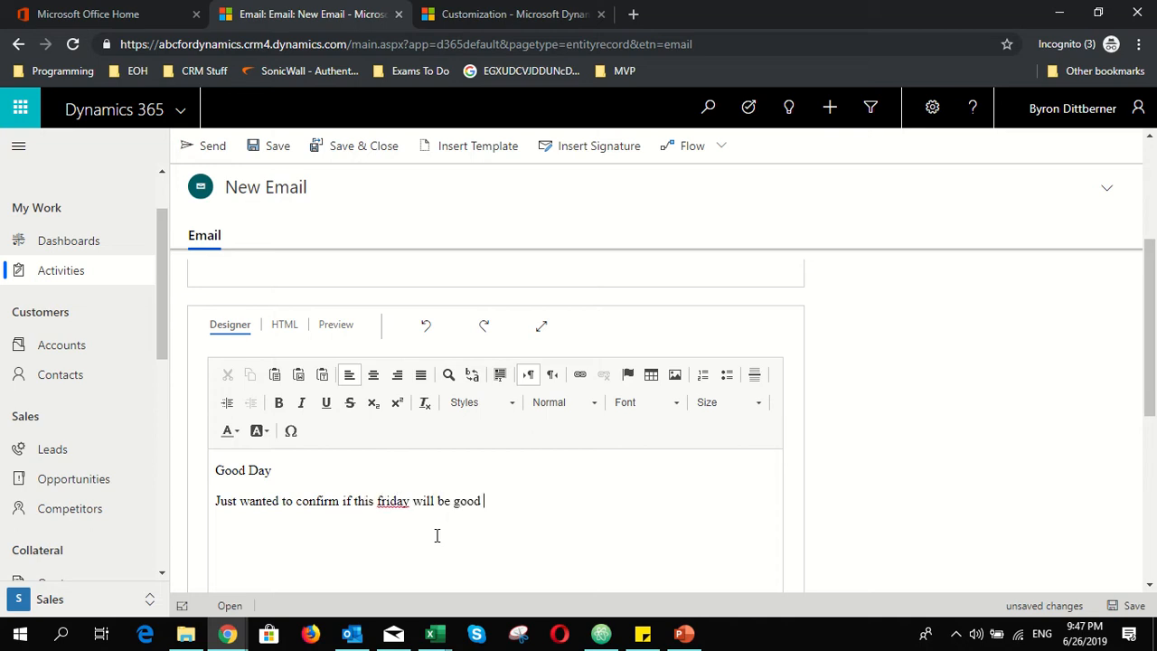
type("for our meeting")
Close the email body with "Kind Regards" and the sender's first name on separate lines
key("Return")
type("Kidn REgards")
key("BackSpace")
key("BackSpace")
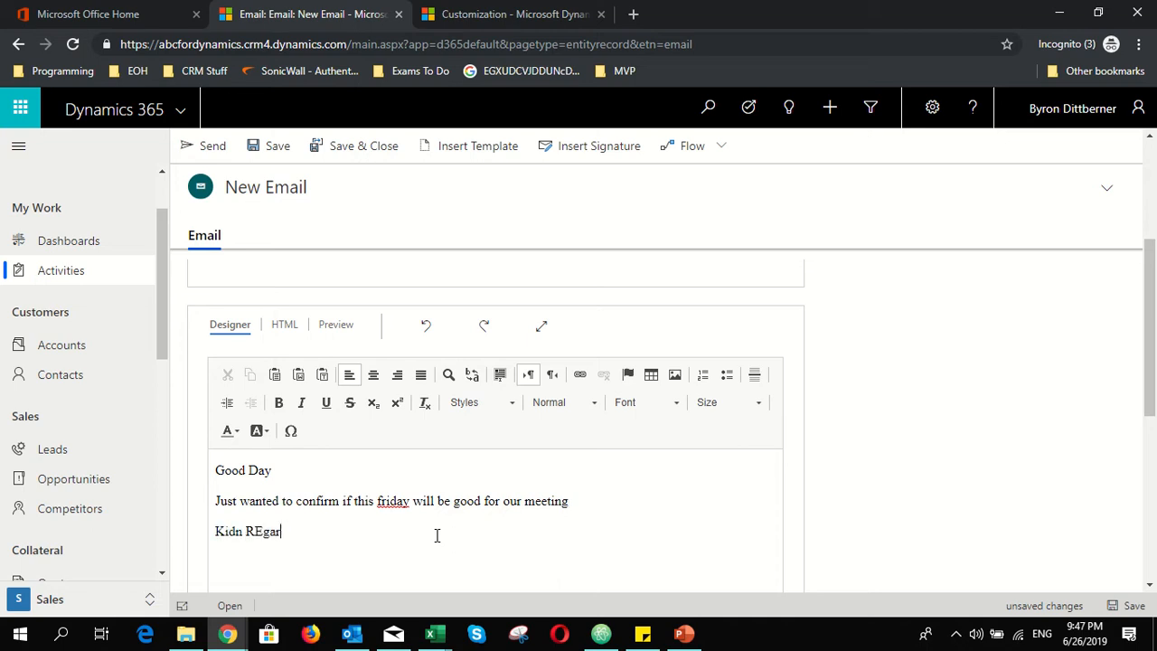
key("BackSpace")
key("BackSpace")
key("BackSpace")
key("BackSpace")
key("BackSpace")
type("nd Regards Byron")
Correct "friday" to "Friday" in the email body with the spelling suggestion, and send the email
scroll(436, 534, "down", 1)
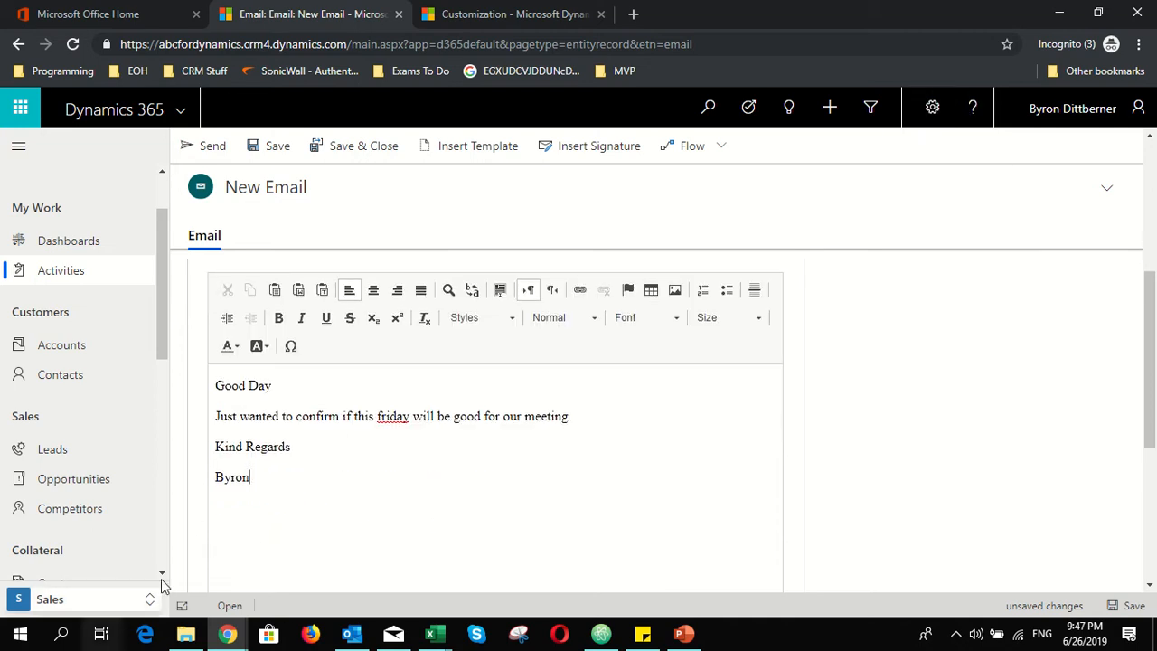
right_click(380, 420)
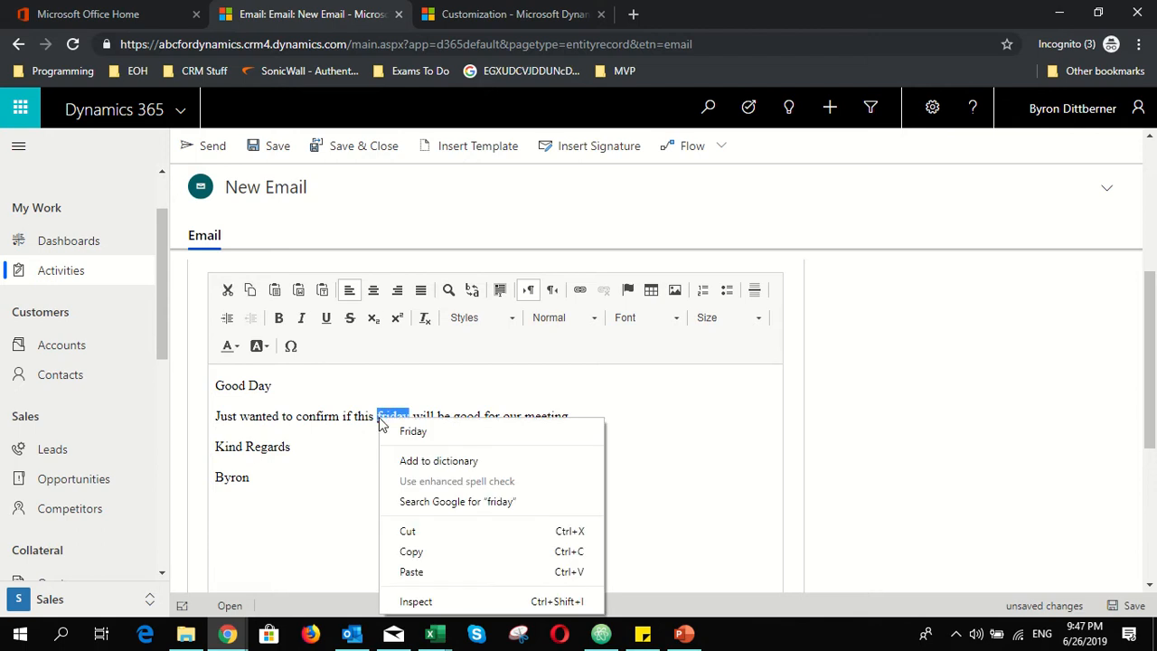
left_click(386, 432)
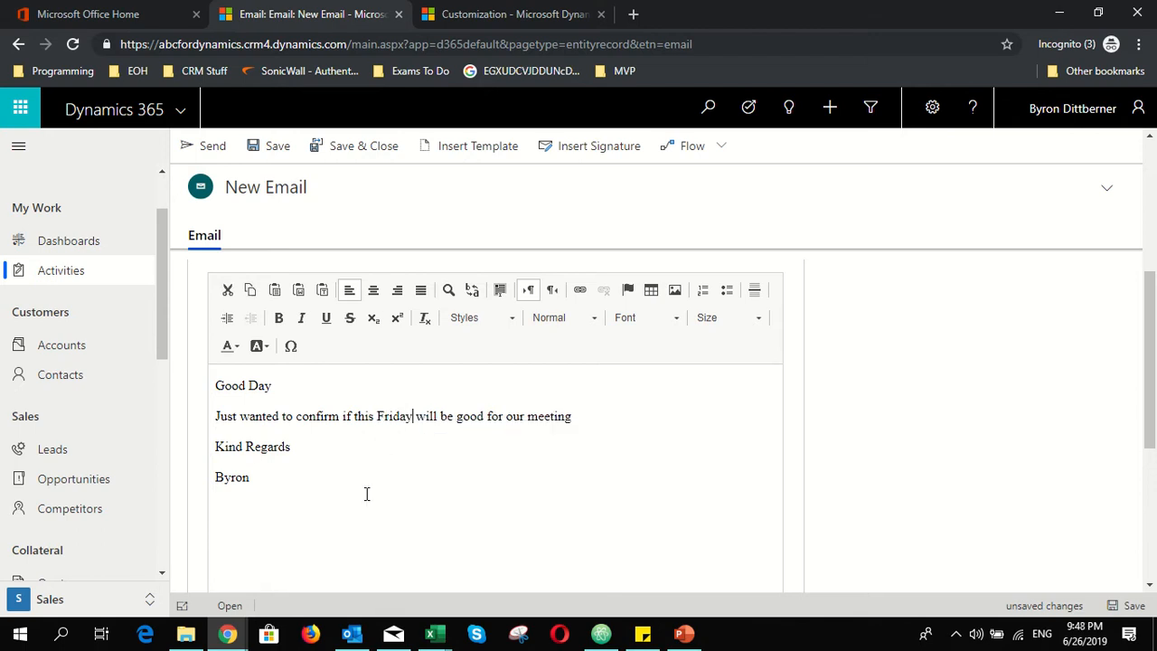
scroll(367, 493, "up", 4)
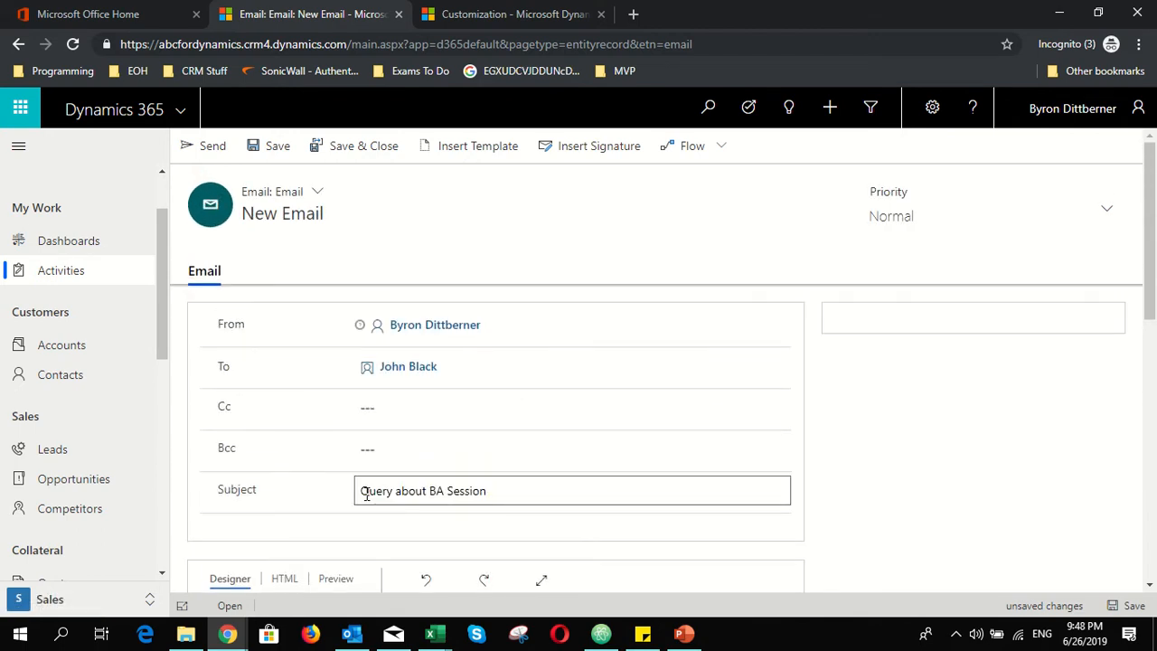
left_click(202, 146)
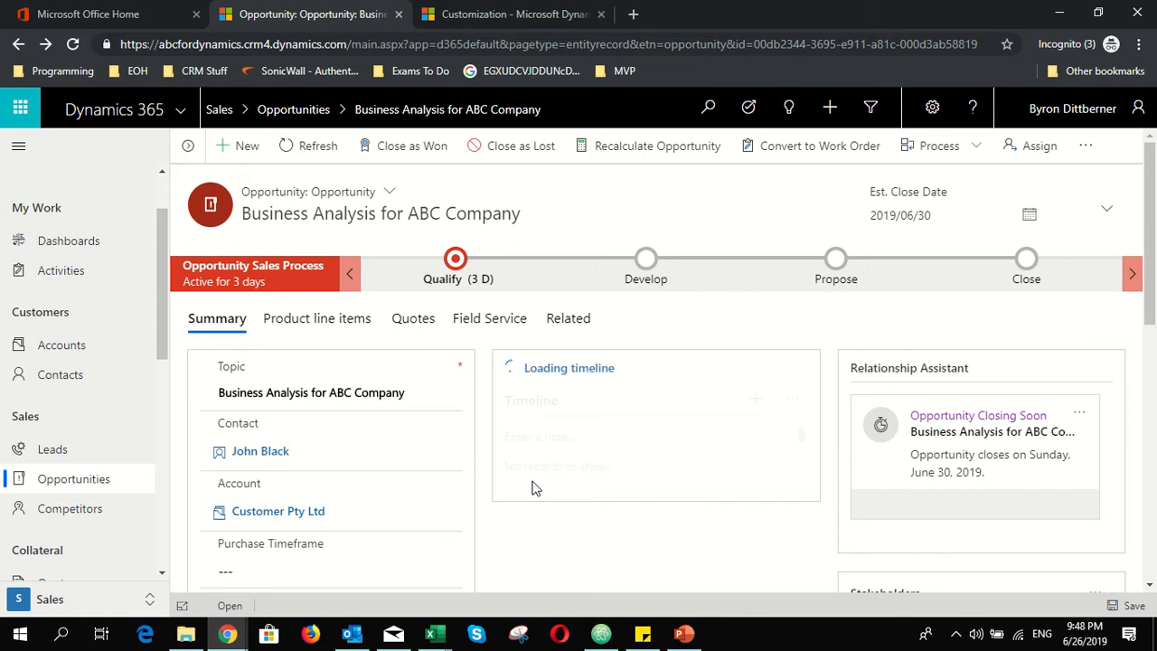
Open the Advanced Settings from the opportunity and close the old Customization browser tab
scroll(533, 488, "down", 5)
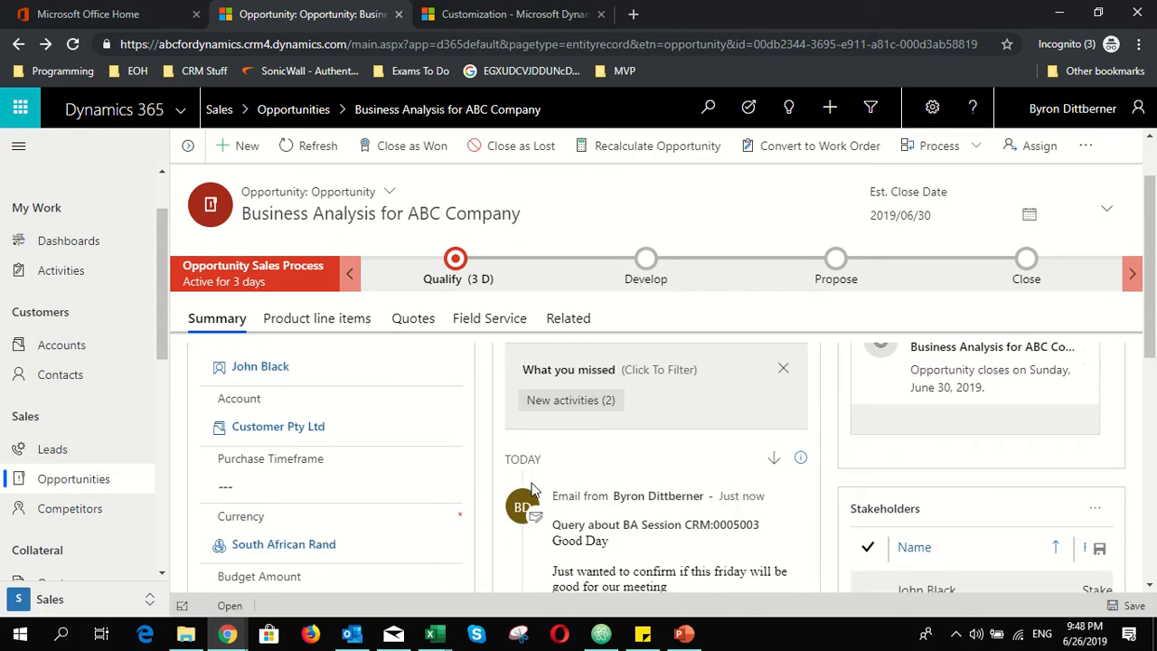
scroll(646, 423, "down", 1)
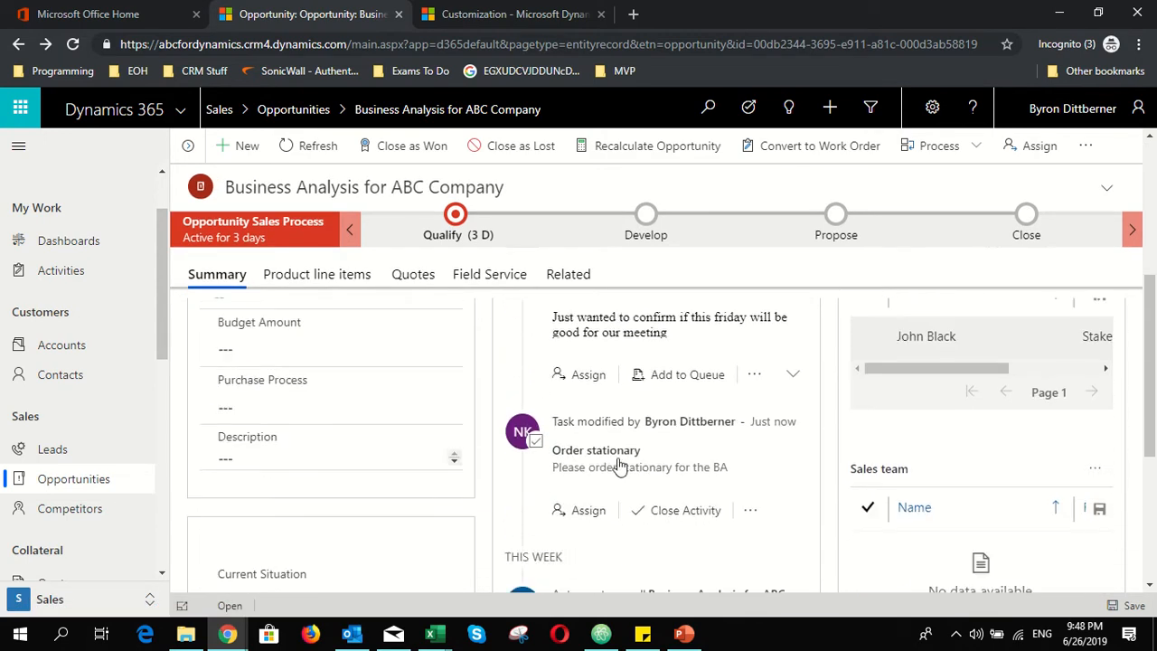
scroll(619, 461, "down", 4)
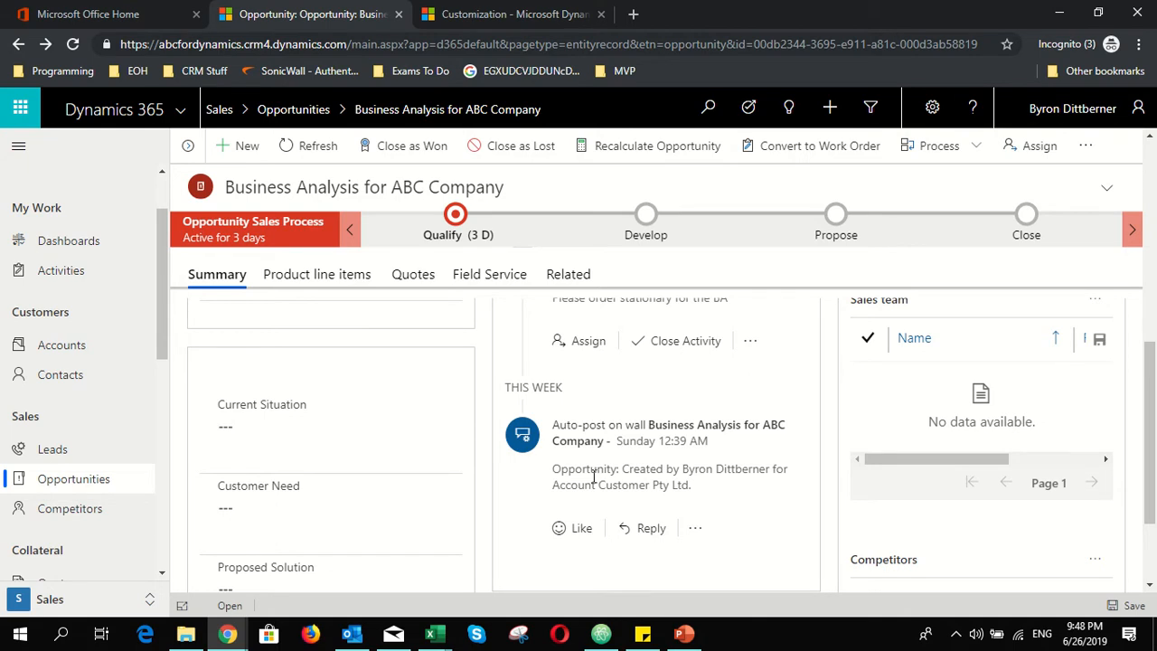
scroll(594, 477, "up", 5)
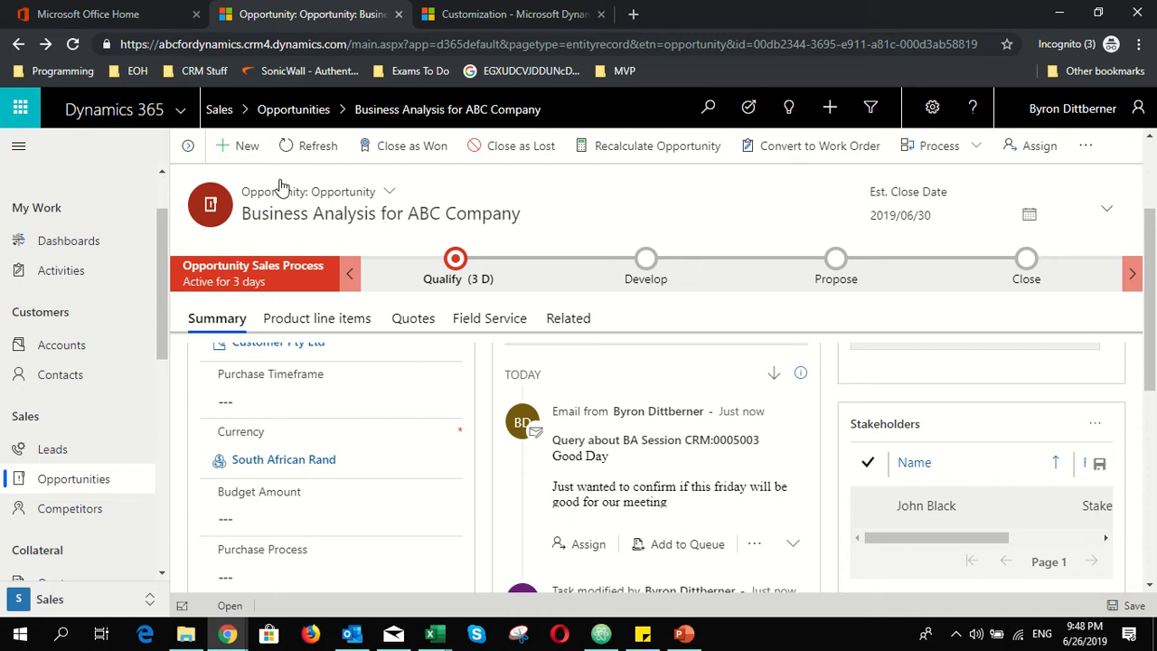
left_click(931, 107)
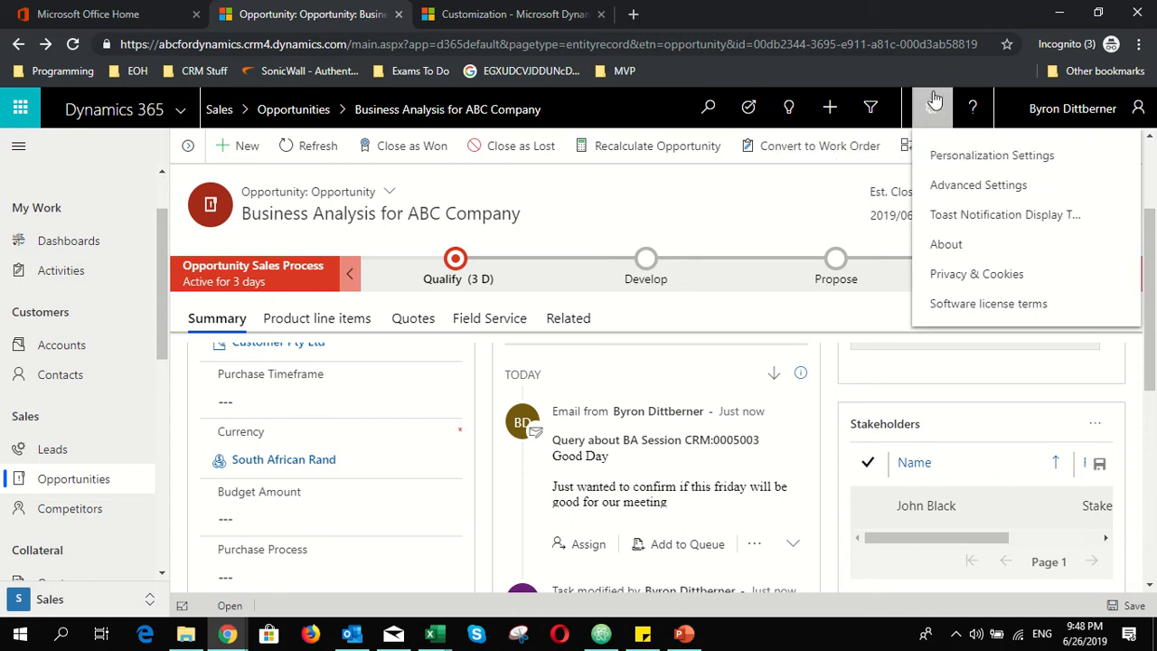
left_click(972, 187)
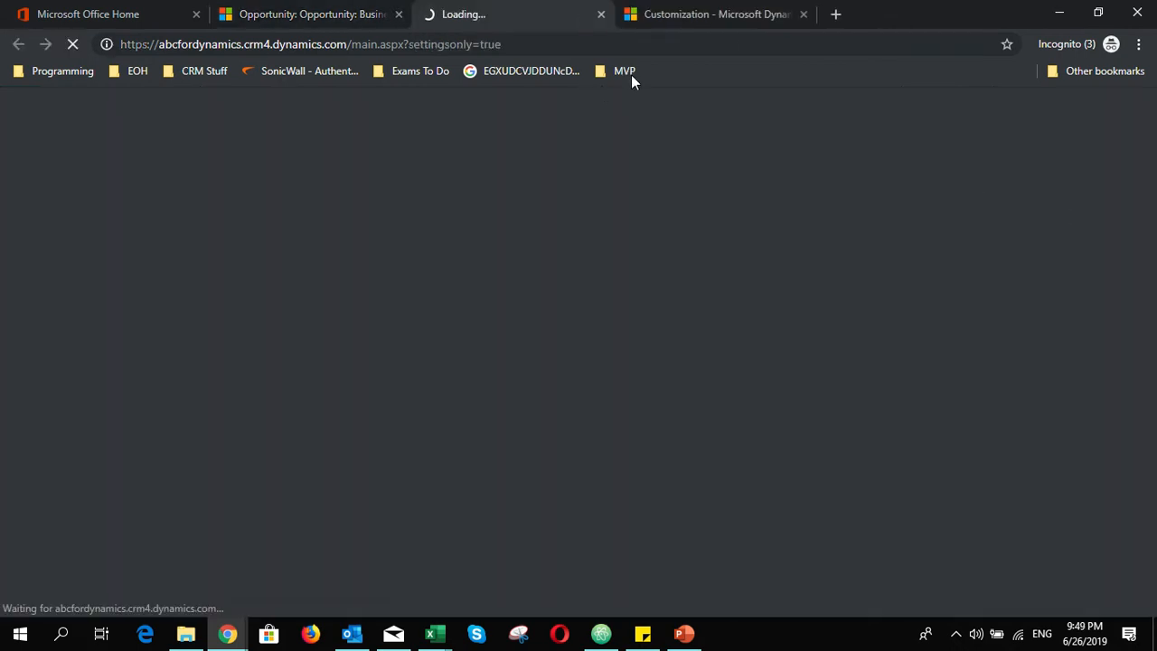
left_click(804, 15)
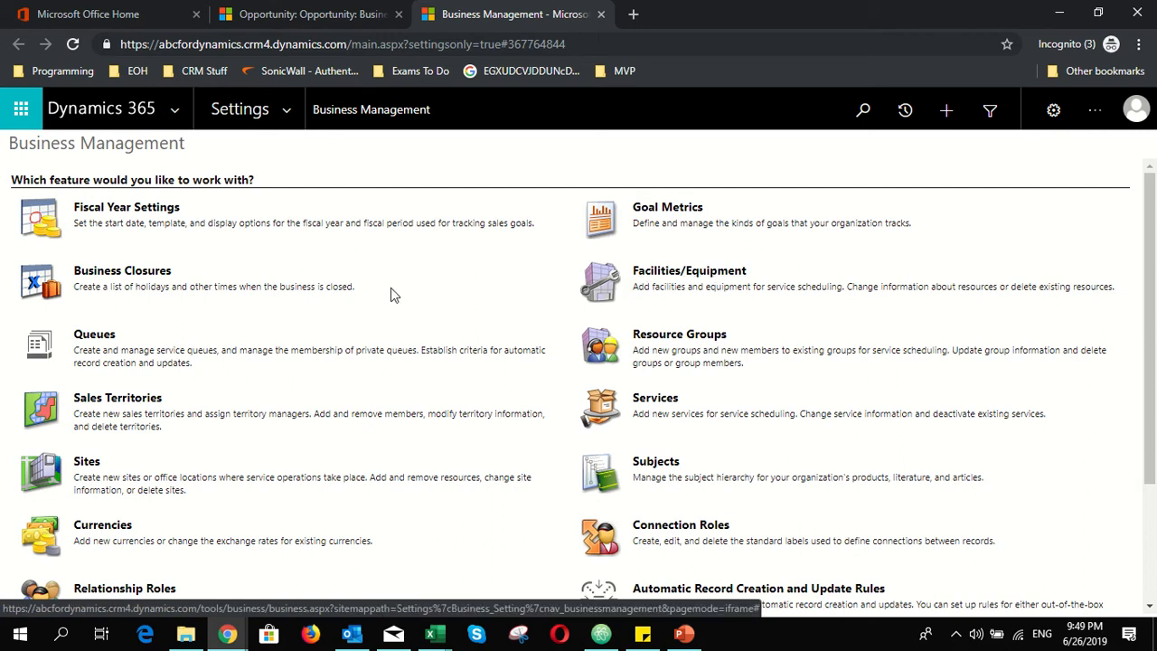
Go to the Customizations area of the settings and open Customize the System
left_click(289, 118)
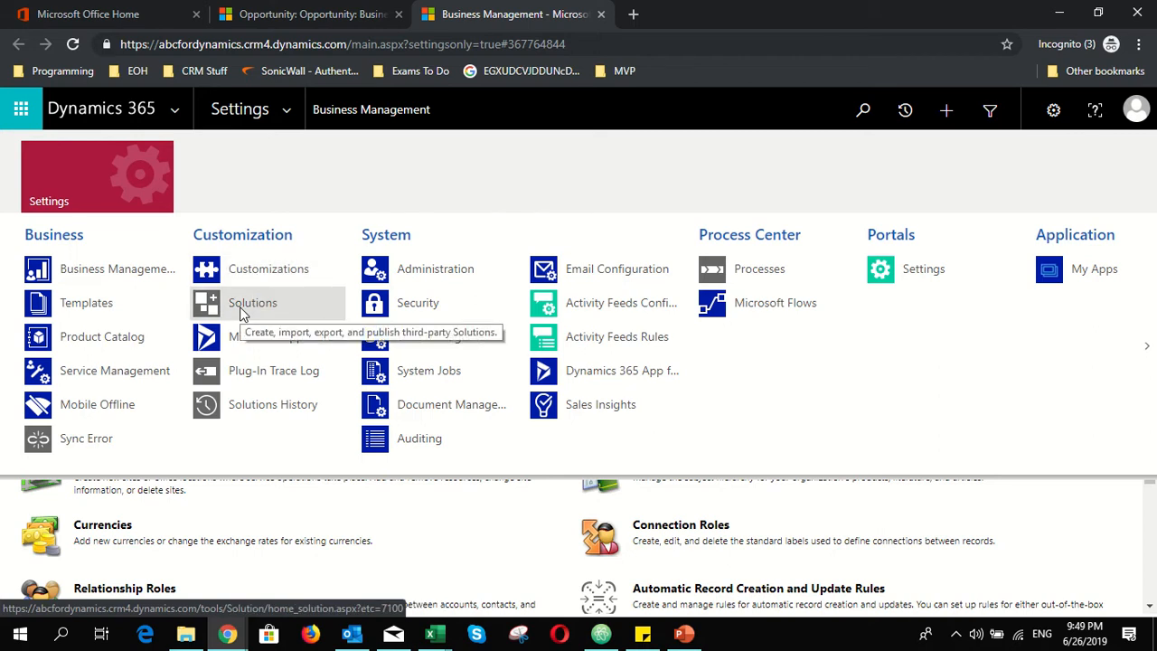
left_click(268, 268)
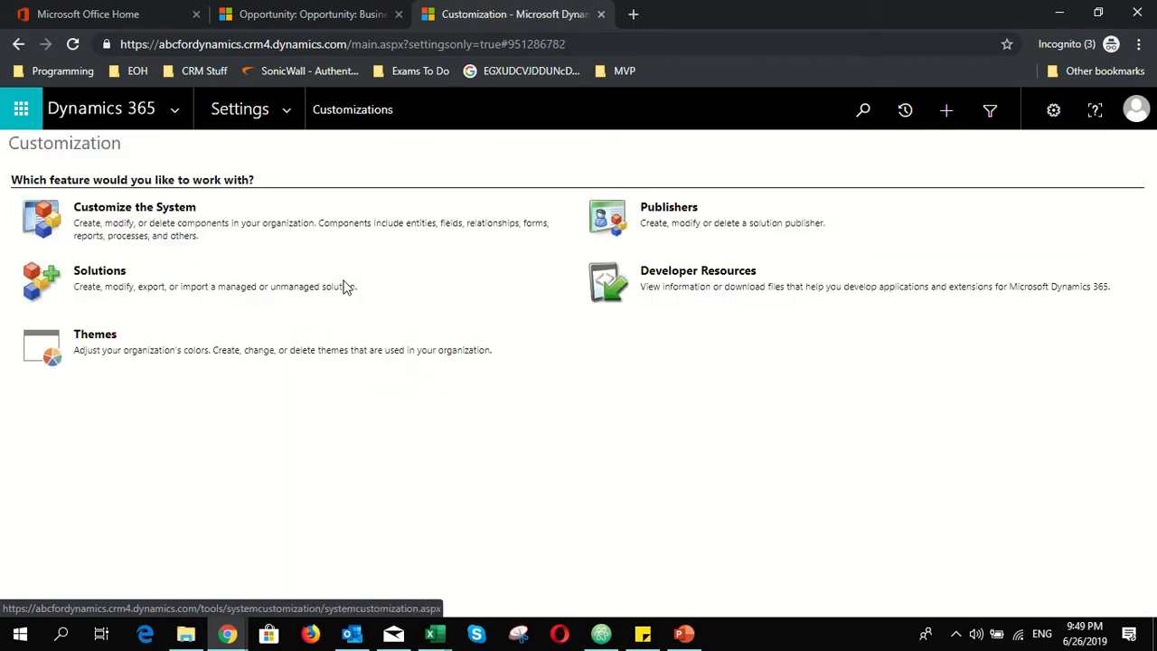
left_click(181, 219)
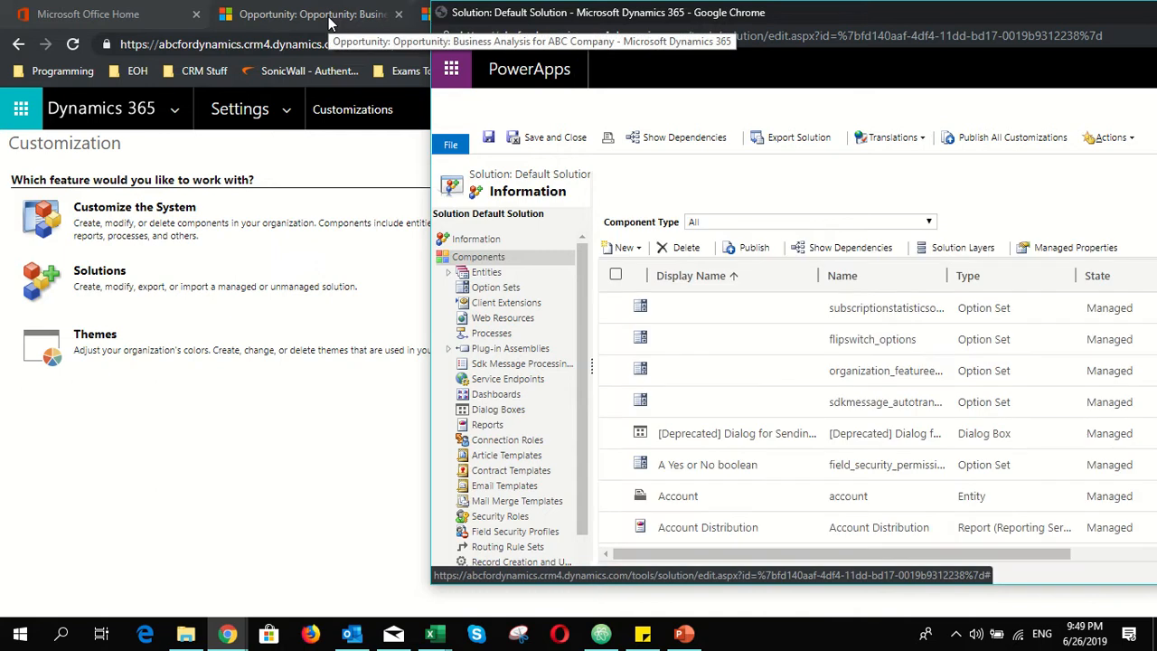
Find the Opportunity entity among the solution's entities, view its definition and open its list of forms
left_click(449, 275)
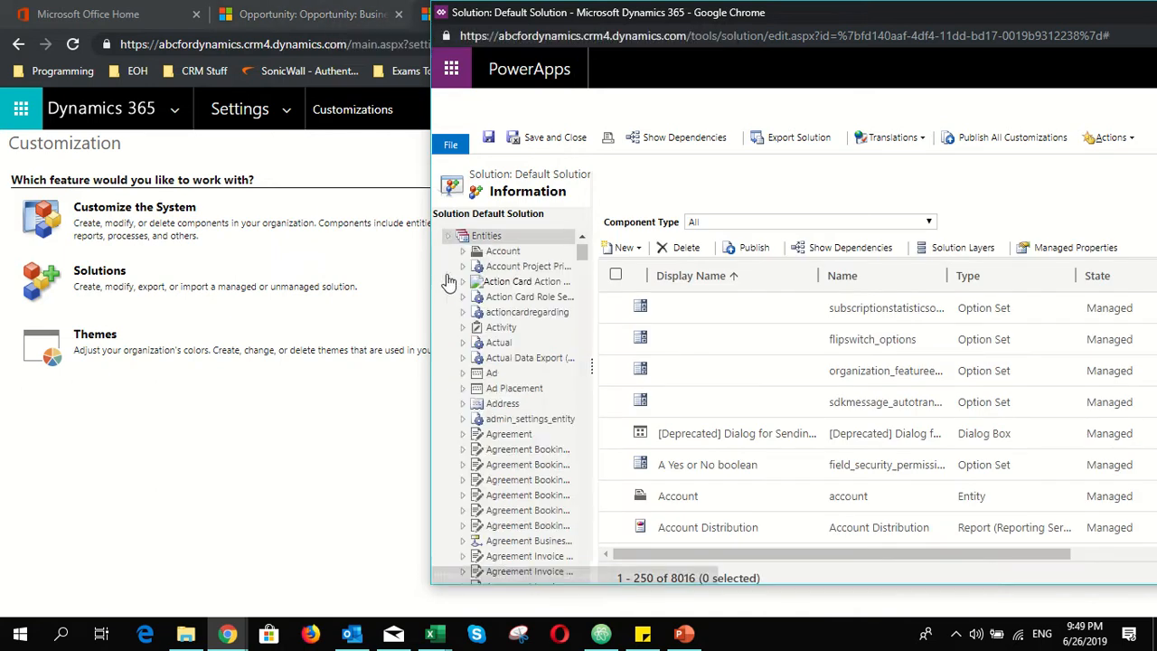
scroll(546, 504, "down", 12)
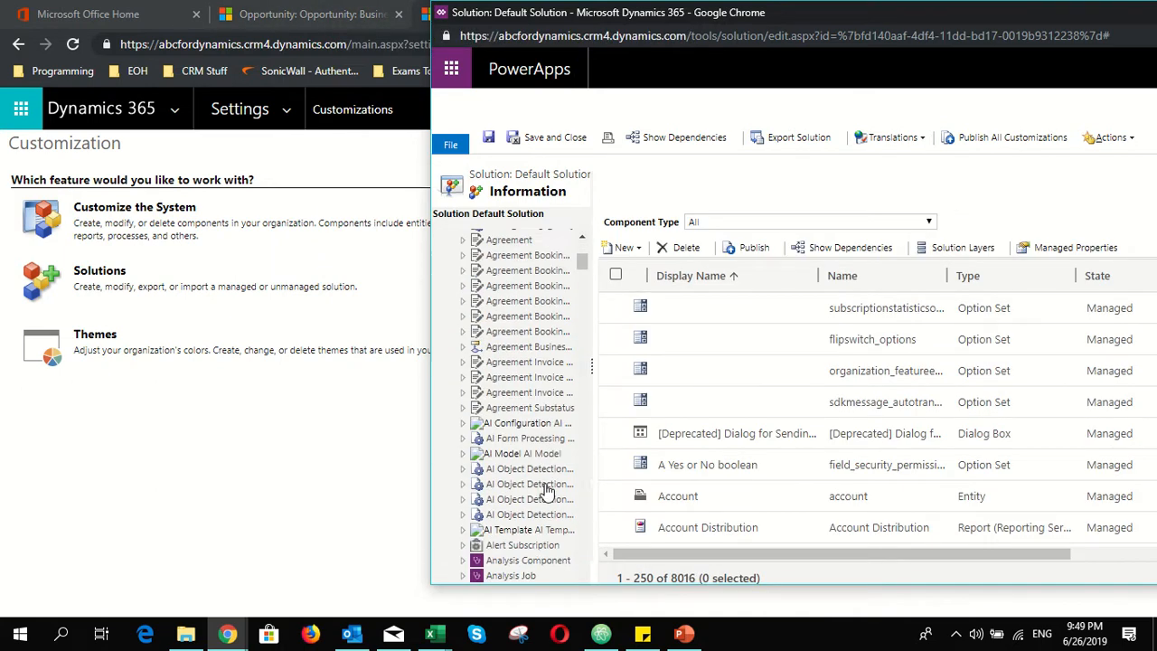
scroll(546, 492, "up", 5)
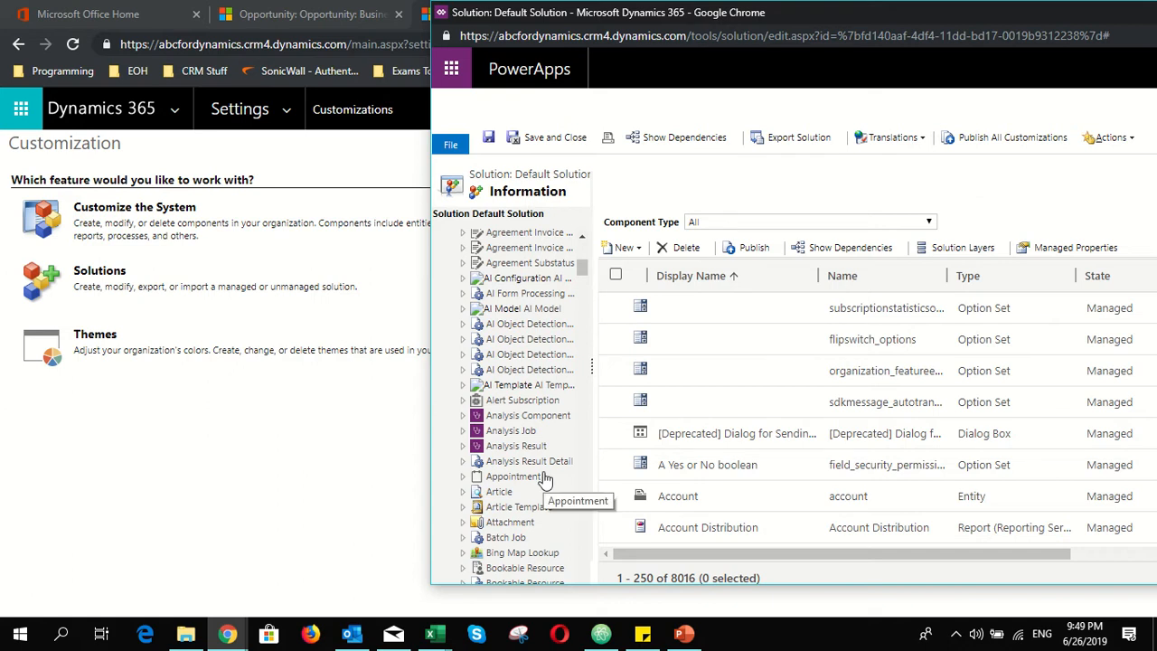
scroll(545, 479, "down", 15)
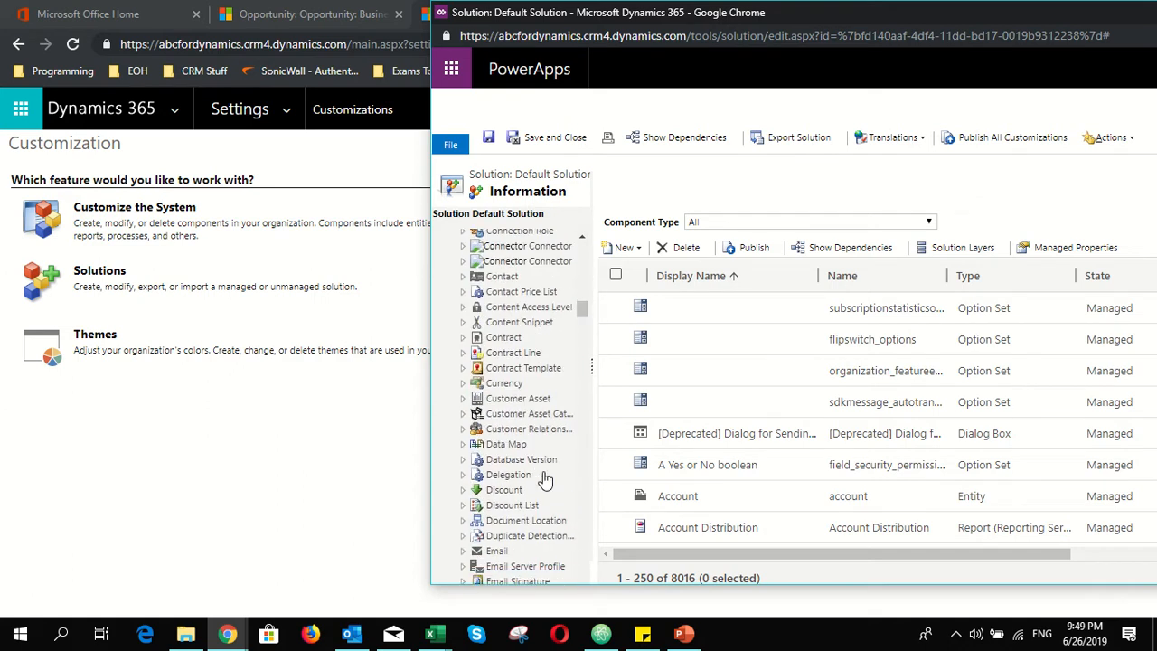
scroll(545, 479, "down", 6)
scroll(545, 479, "down", 6)
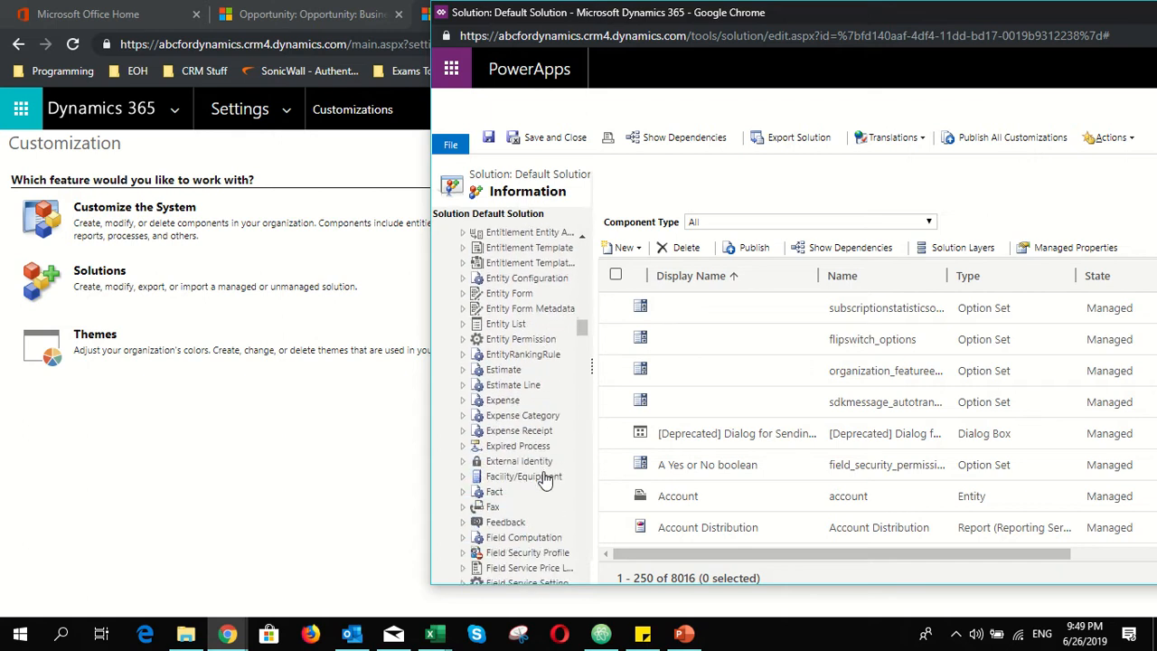
scroll(545, 479, "down", 12)
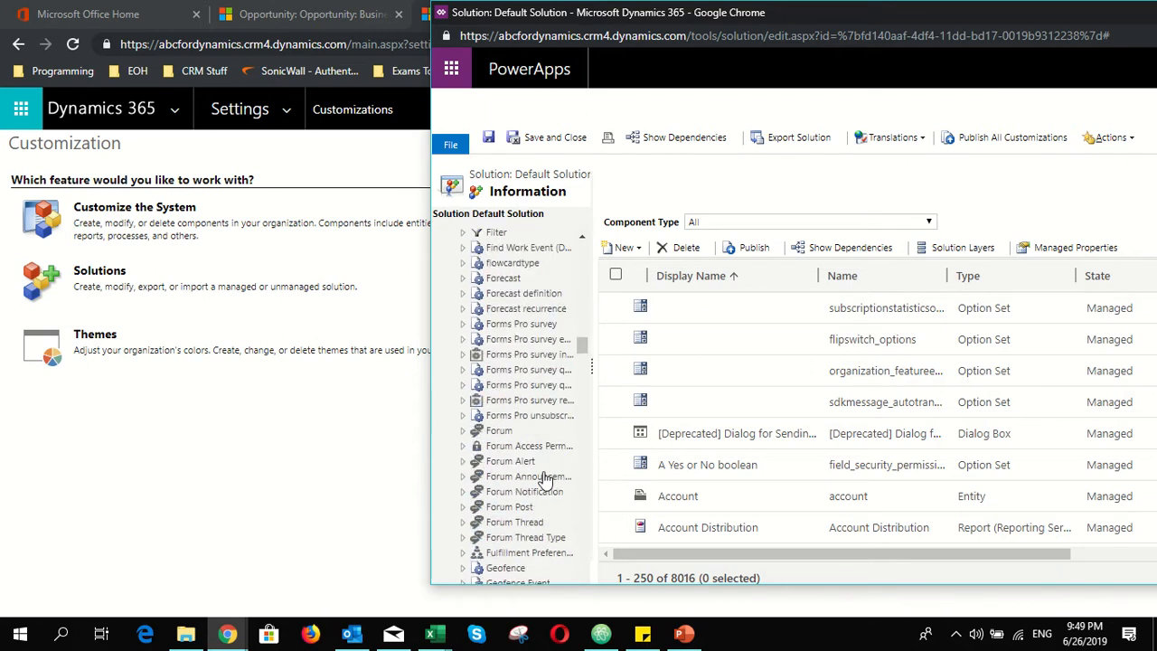
scroll(544, 479, "down", 10)
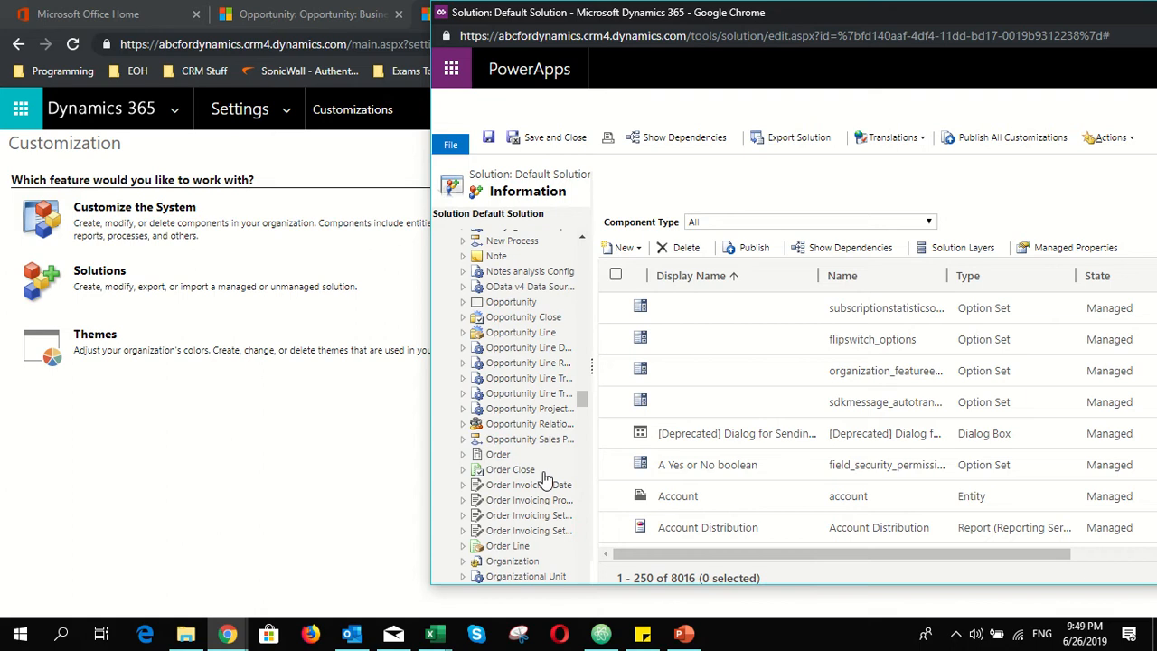
left_click(463, 303)
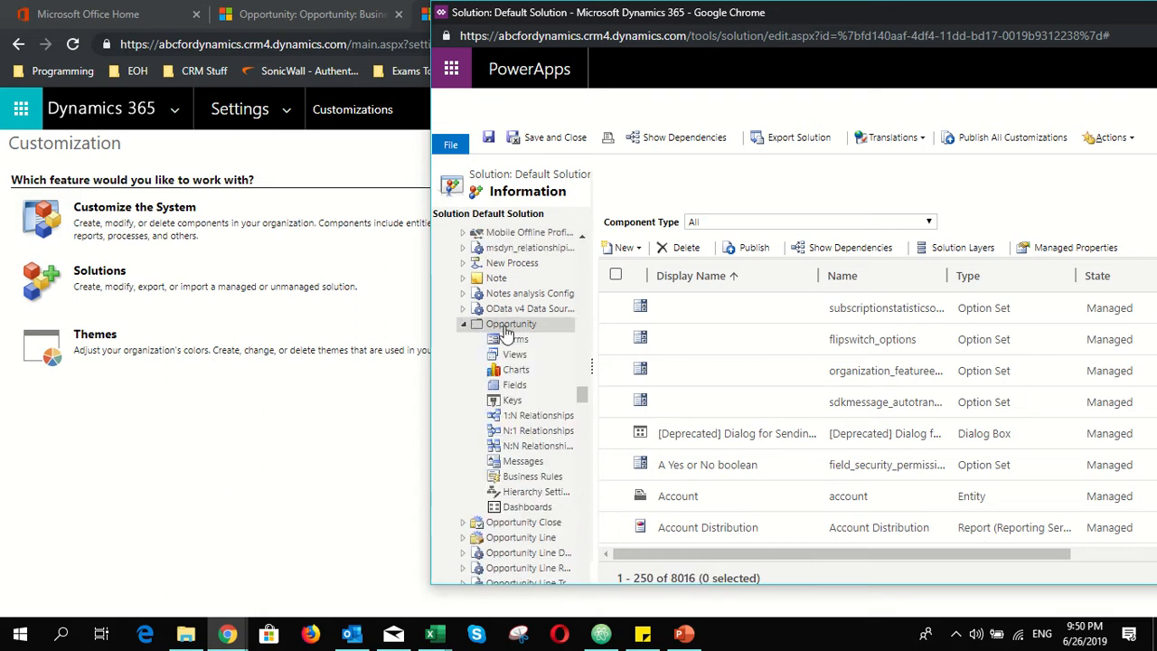
left_click(505, 326)
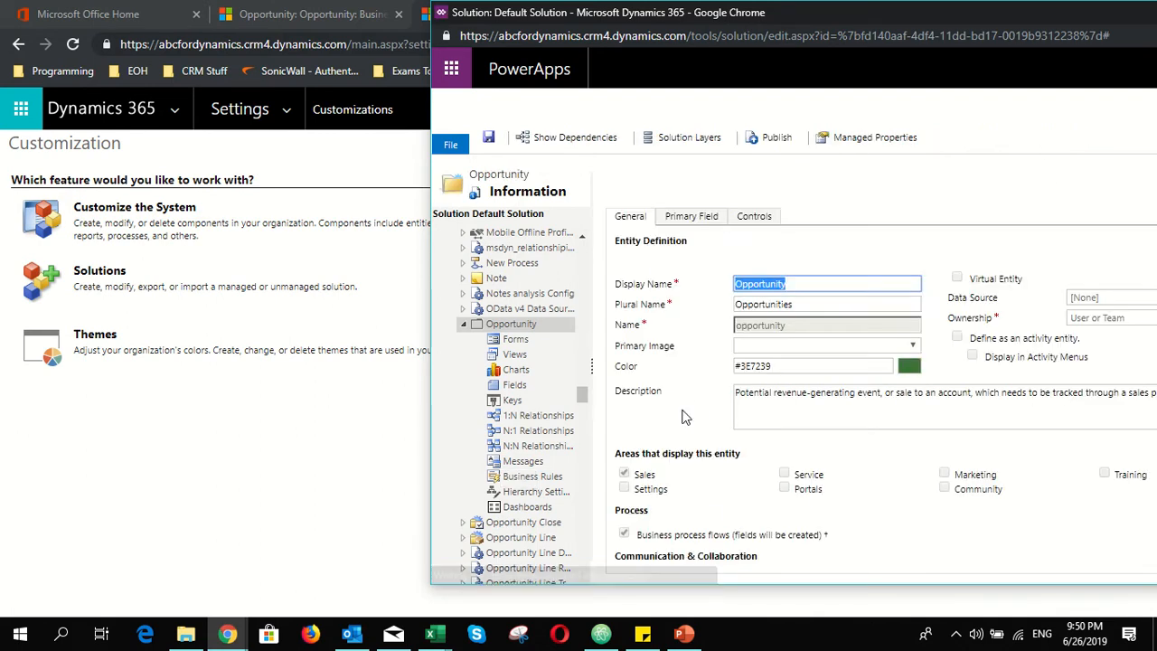
left_click(520, 339)
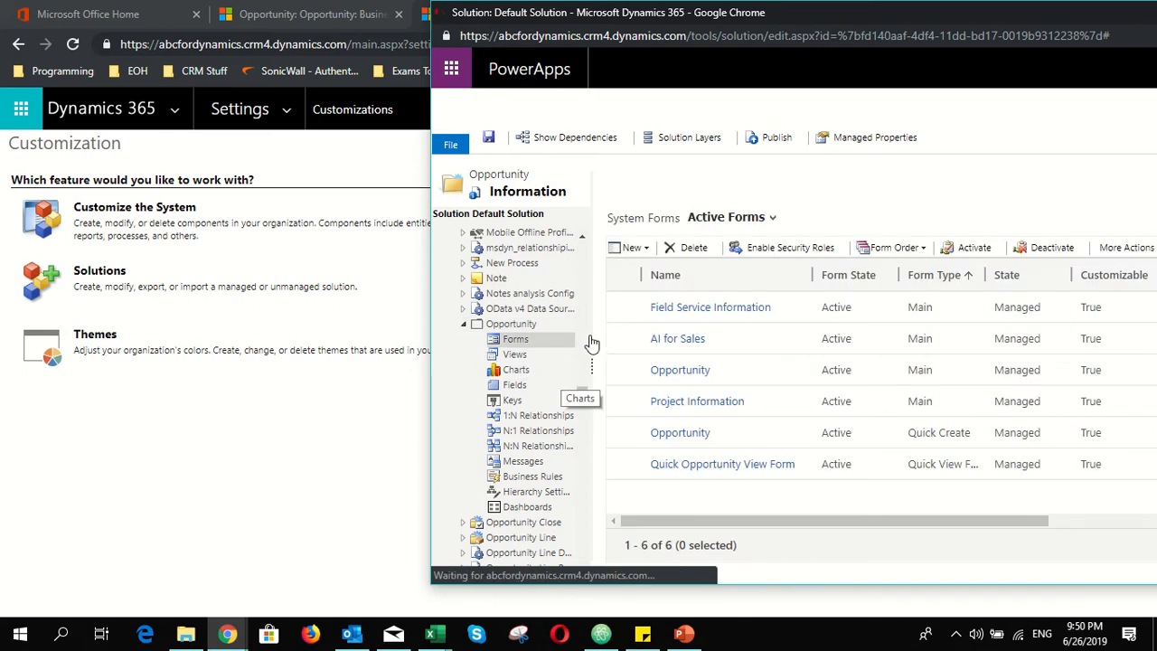
Review the email and task in the opportunity record's timeline, and return to the solution window's list of Opportunity forms
left_click(300, 15)
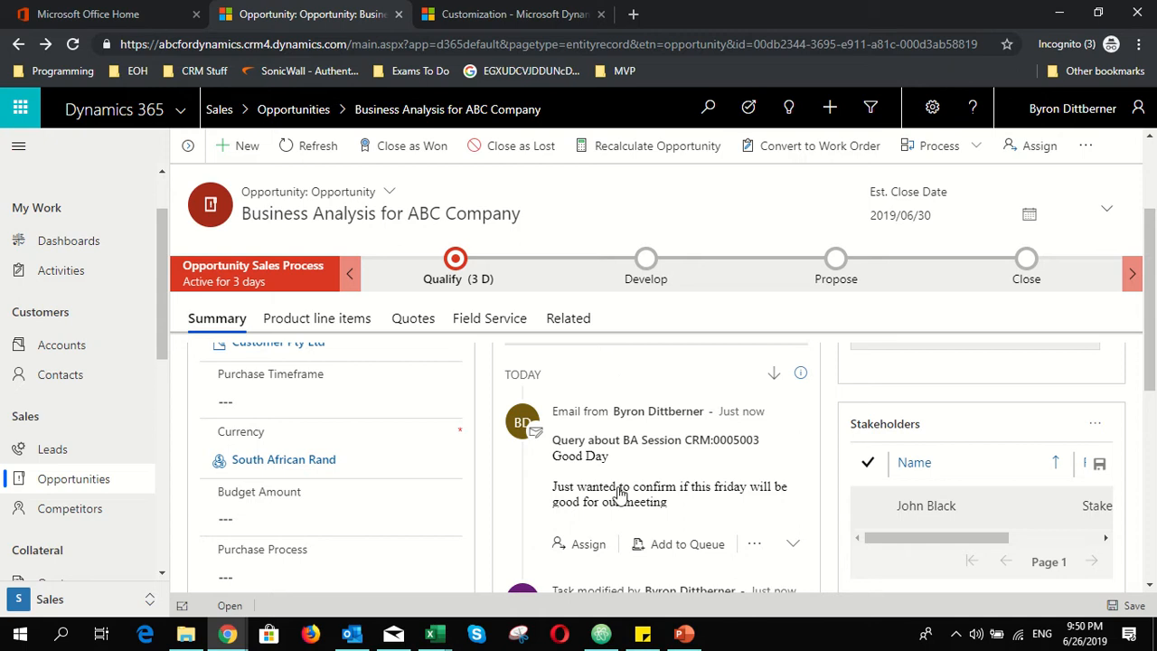
scroll(599, 512, "down", 2)
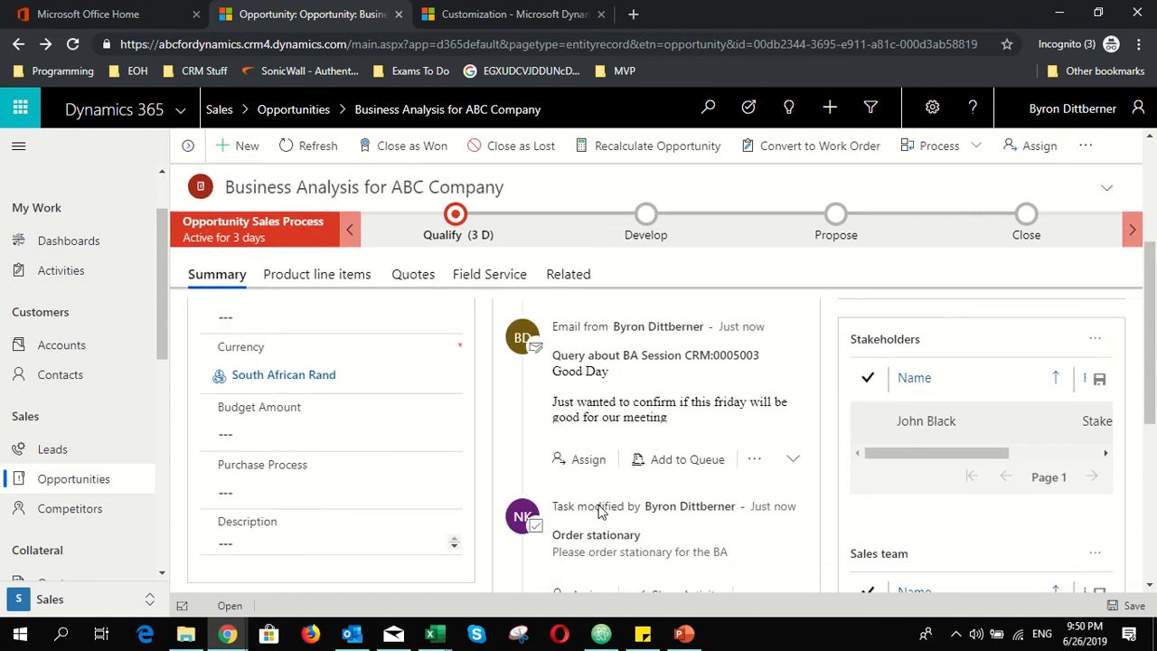
scroll(596, 542, "up", 5)
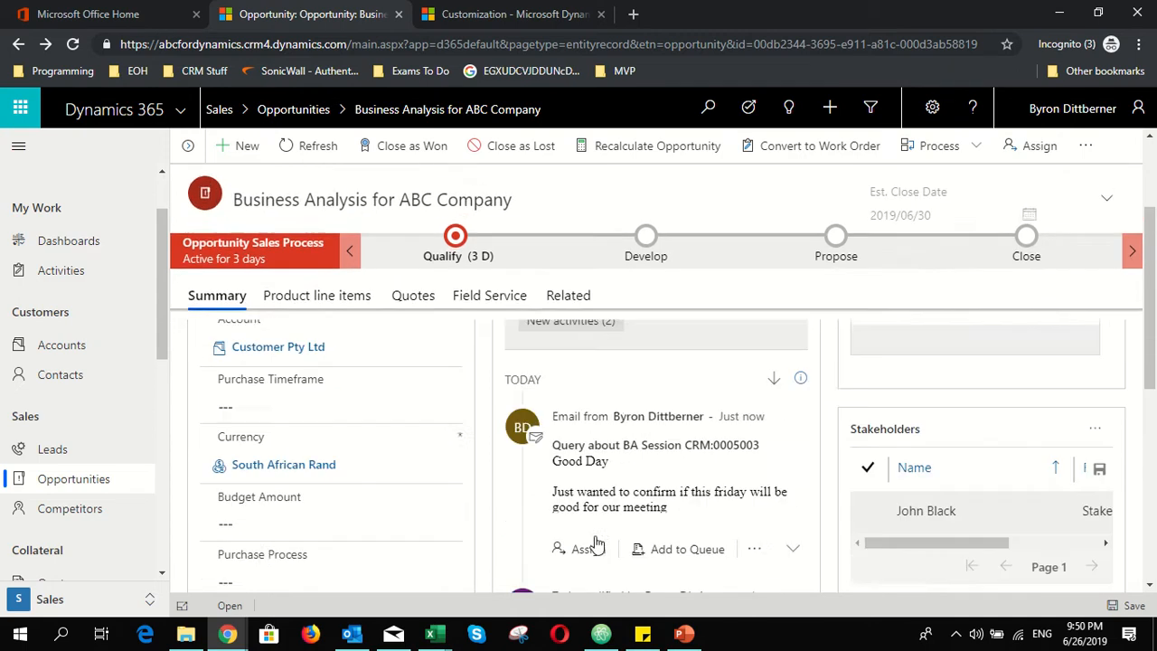
left_click(551, 14)
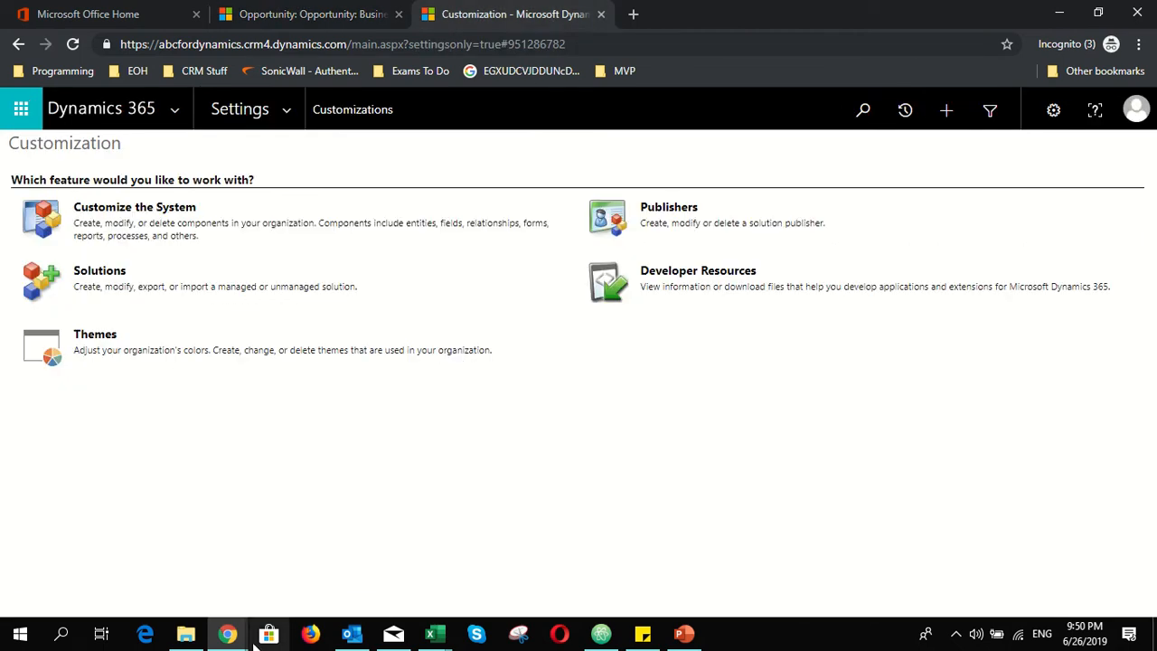
mouse_move(227, 633)
left_click(798, 568)
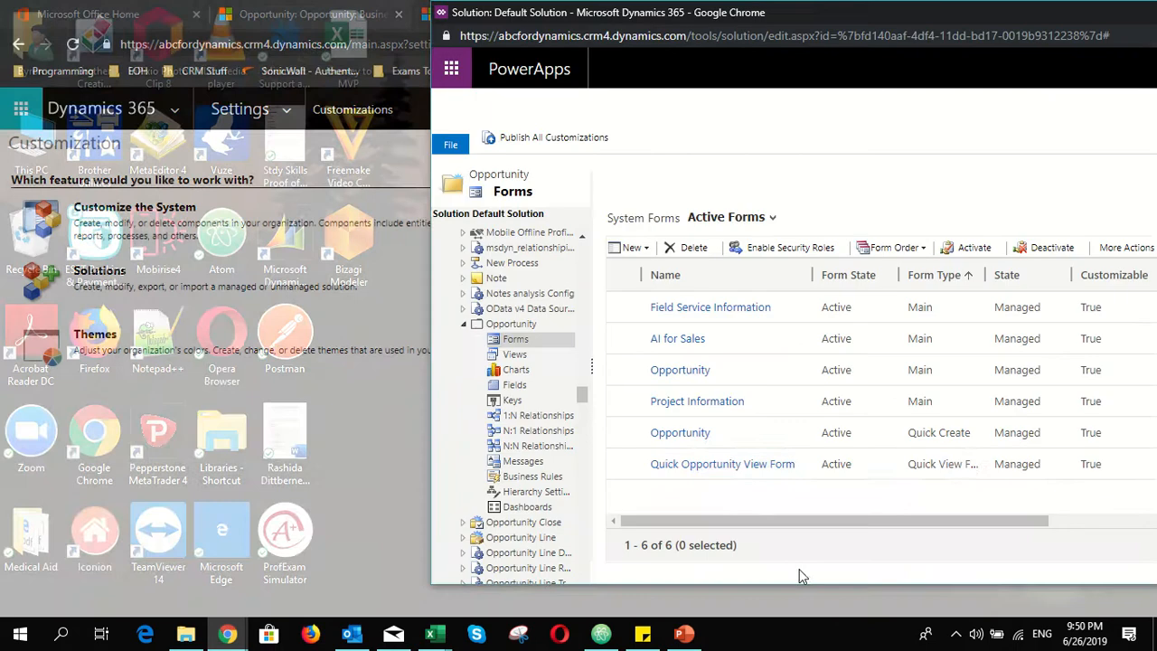
Highlight the entity name and the form name in the opportunity record's header, and return to the solution's forms list
left_click(322, 22)
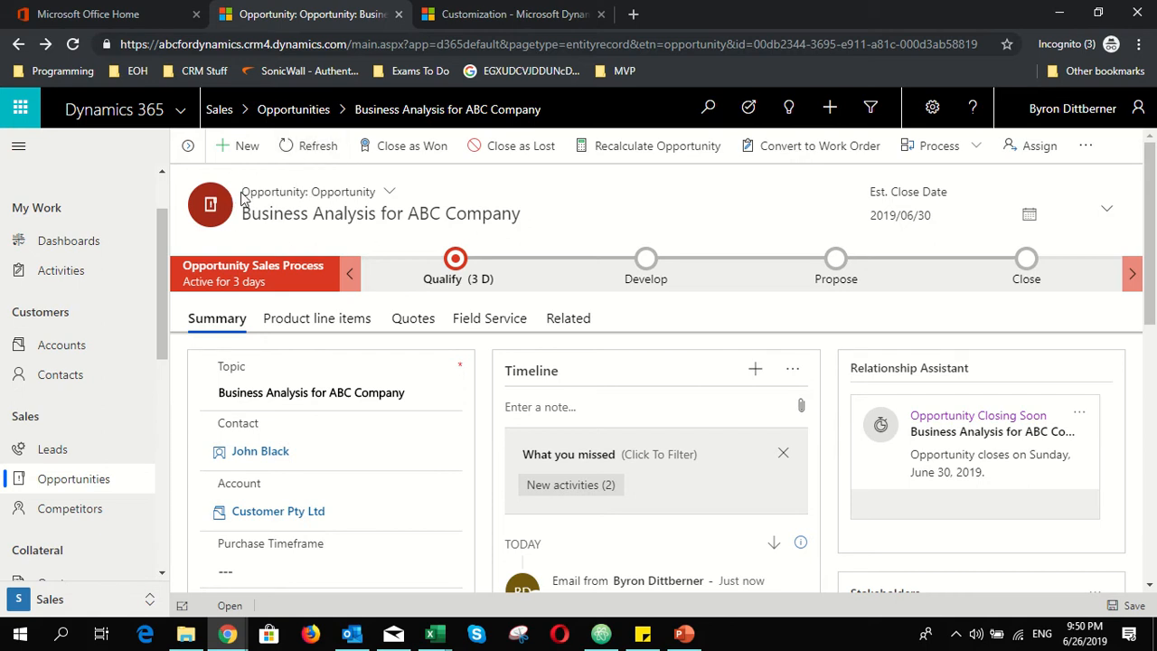
left_click_drag(242, 191, 307, 186)
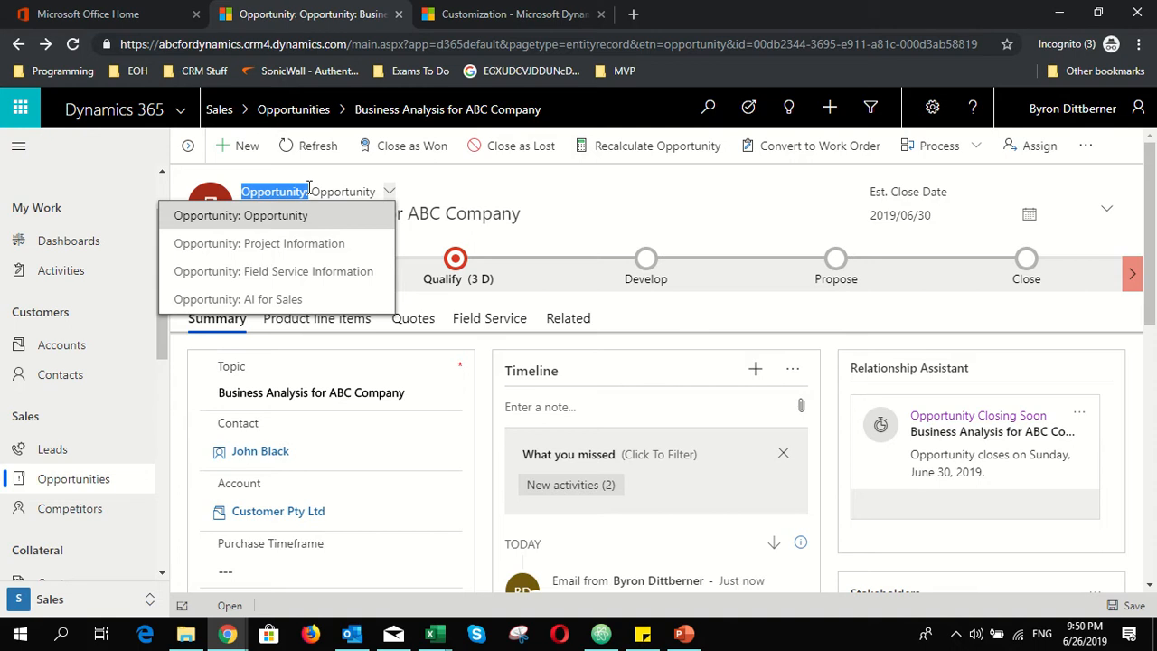
left_click_drag(311, 192, 376, 188)
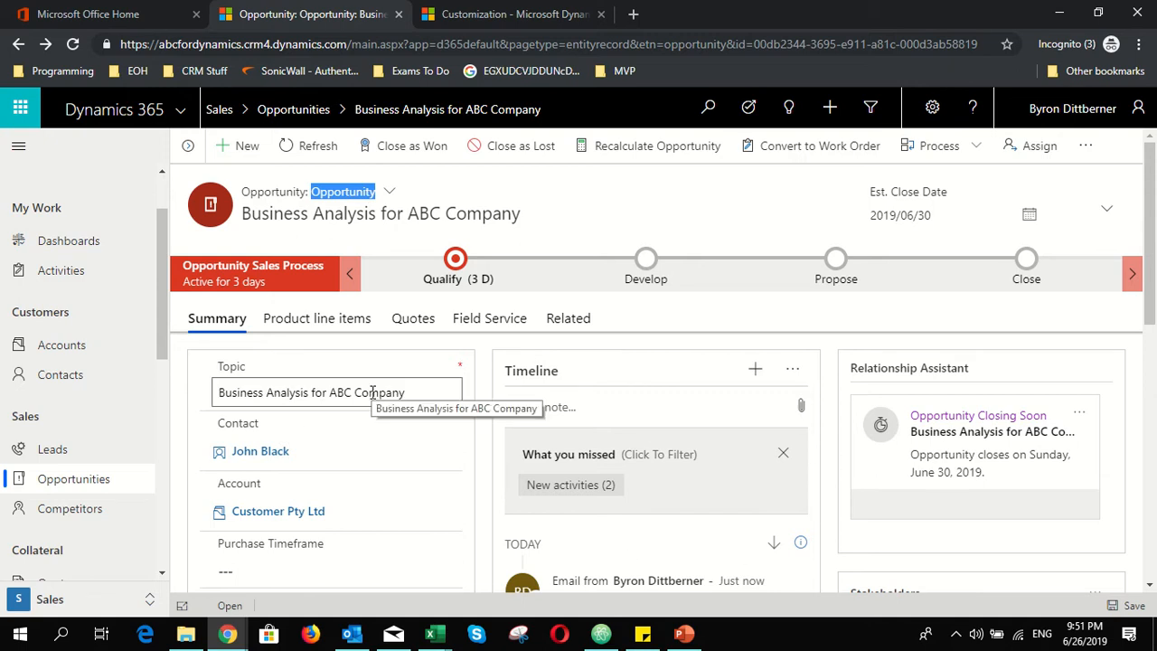
mouse_move(225, 637)
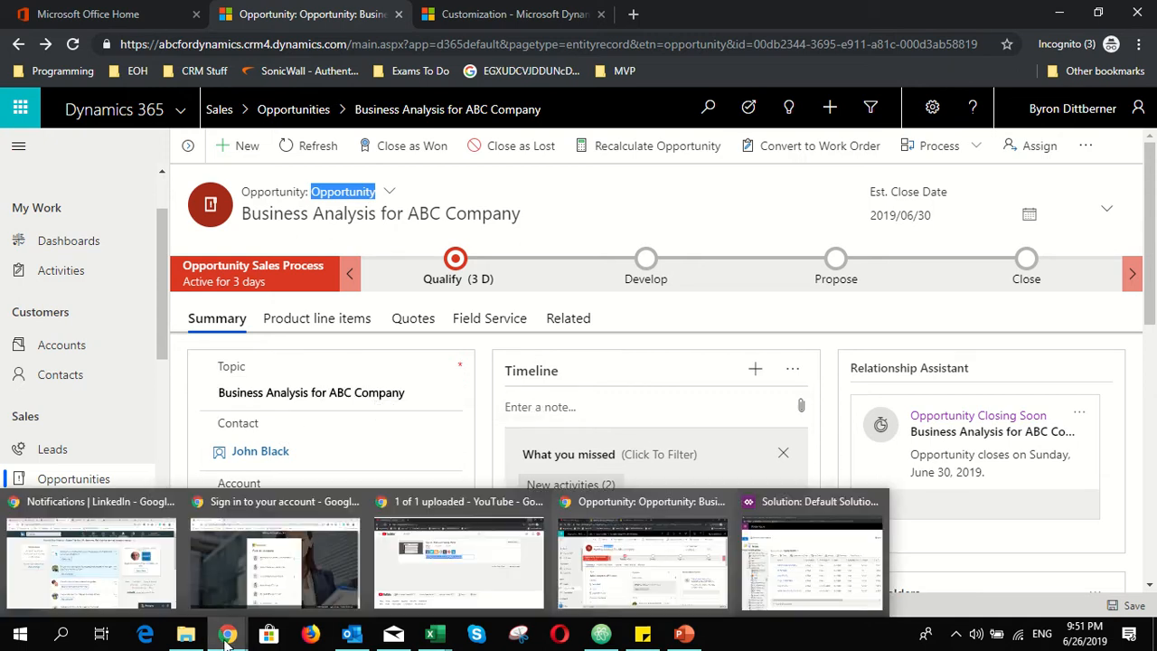
left_click(831, 564)
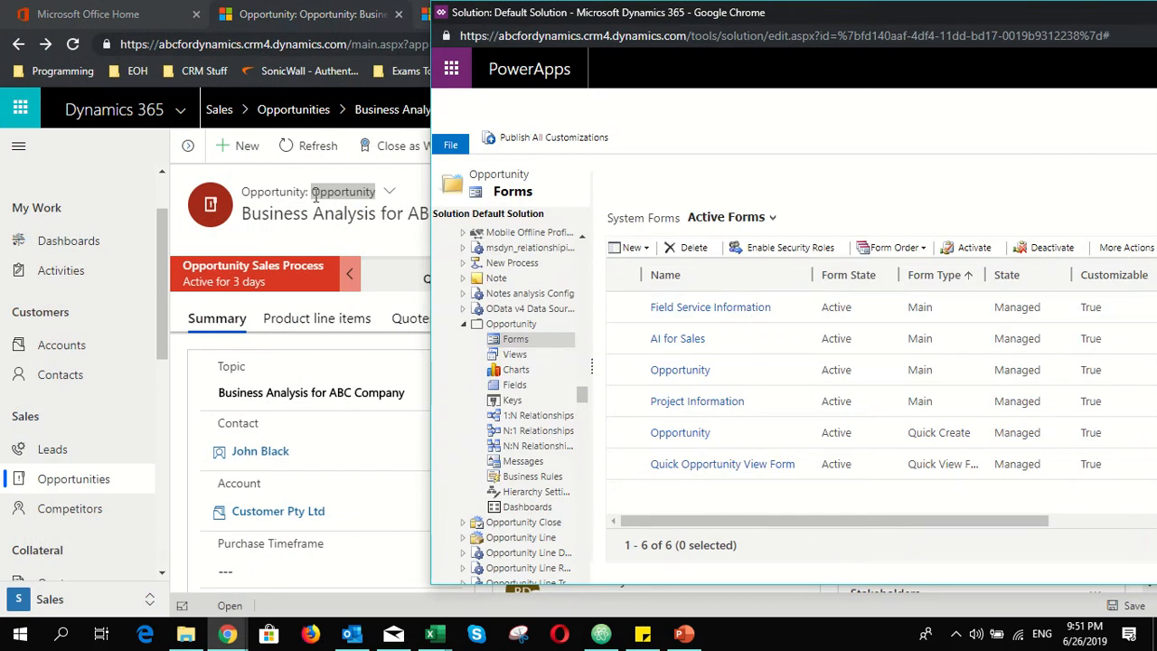
Open the form selector on the opportunity record and compare its choices with the solution's active Opportunity forms
left_click(387, 190)
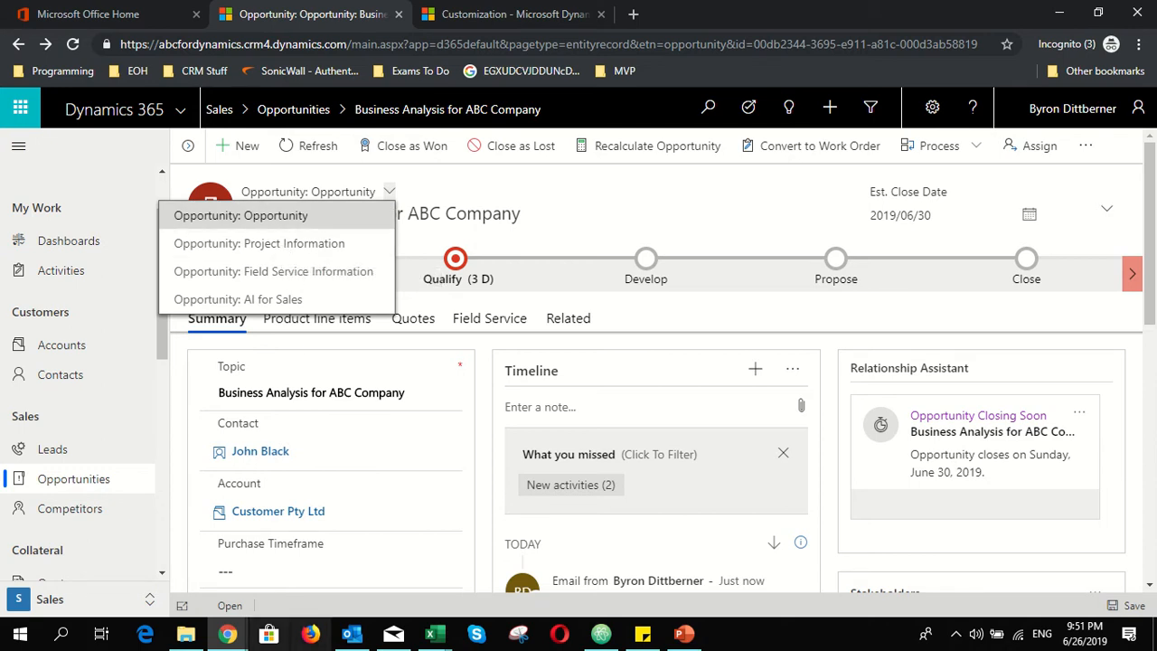
mouse_move(228, 634)
left_click(797, 571)
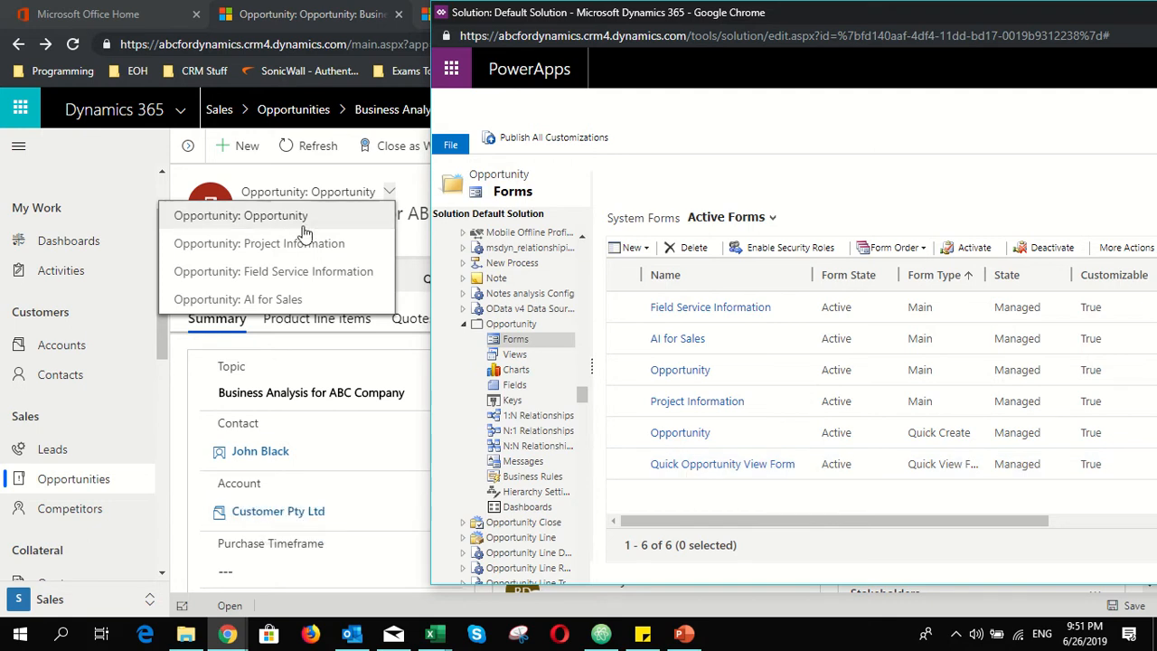
Open the Opportunity form of type Main in the form editor and place its window beside the opportunity record
left_click(679, 370)
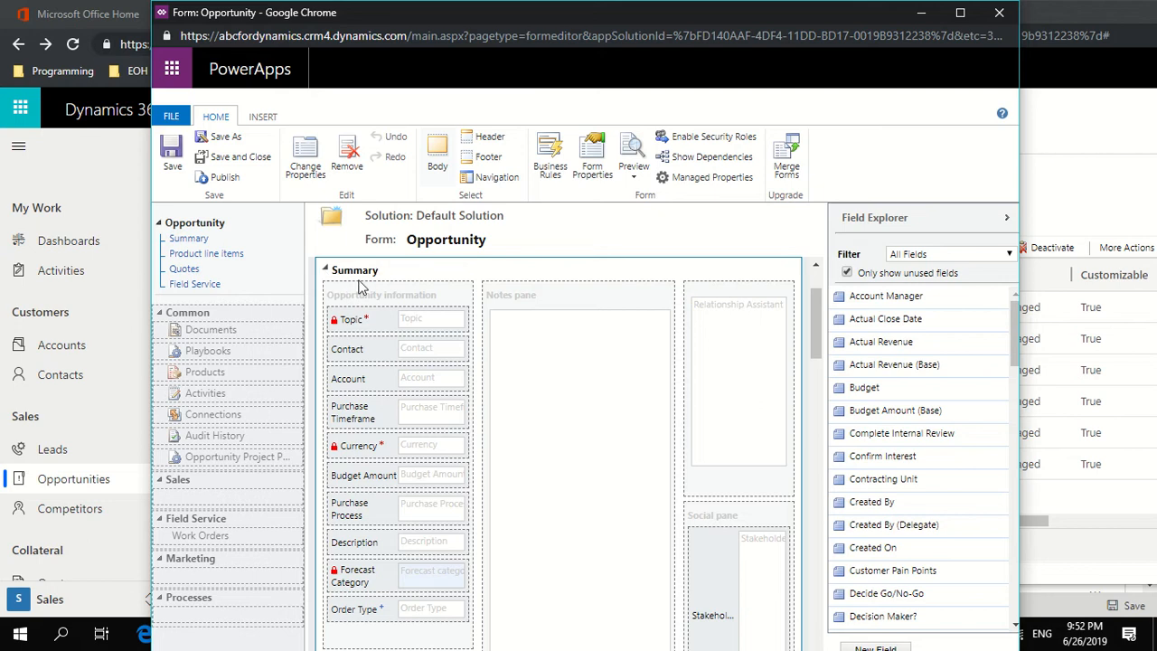
left_click_drag(435, 11, 755, 0)
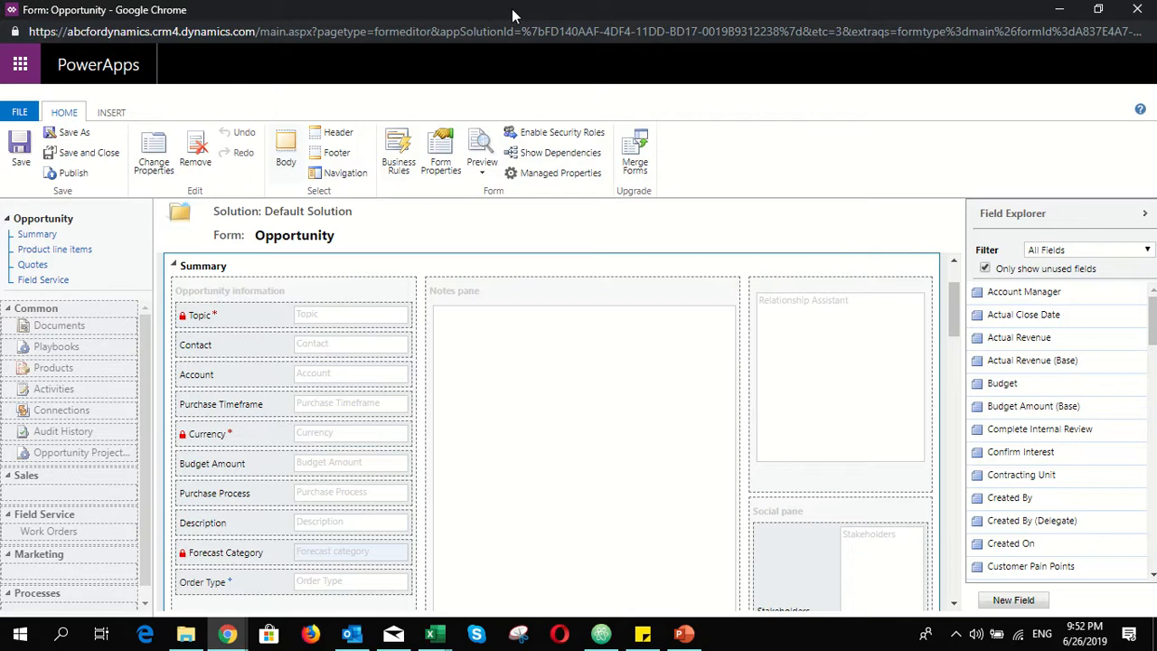
left_click_drag(511, 8, 842, 47)
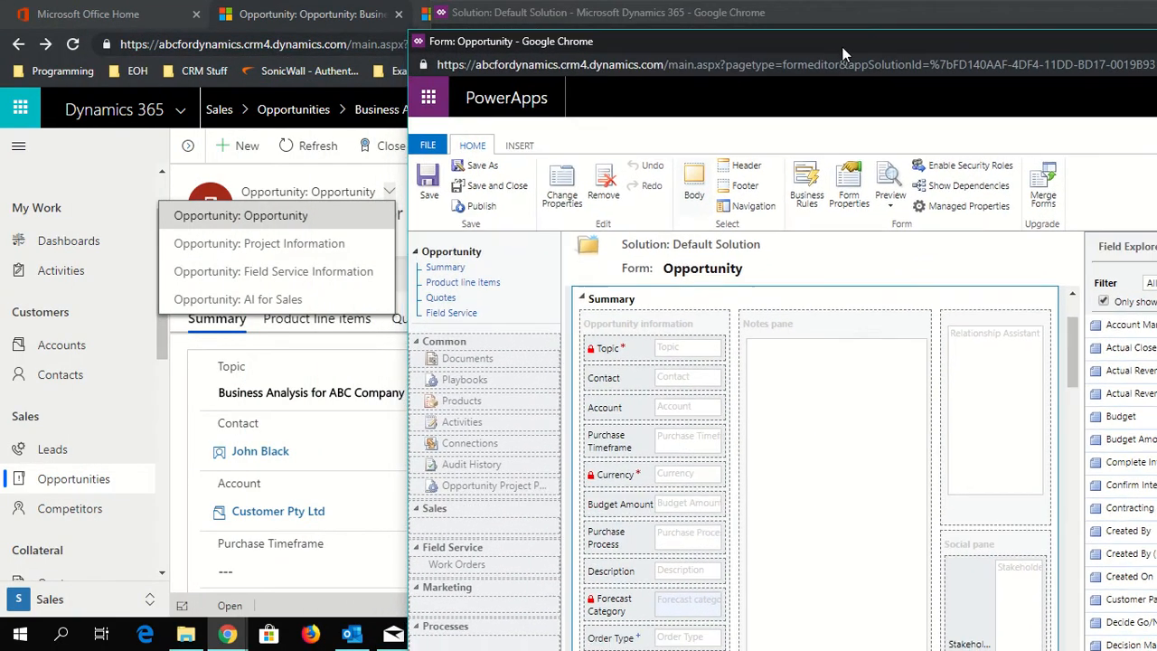
Close the record's form selector and examine the Summary, Product line items, Quotes and Field Service tabs in the form editor
left_click(389, 192)
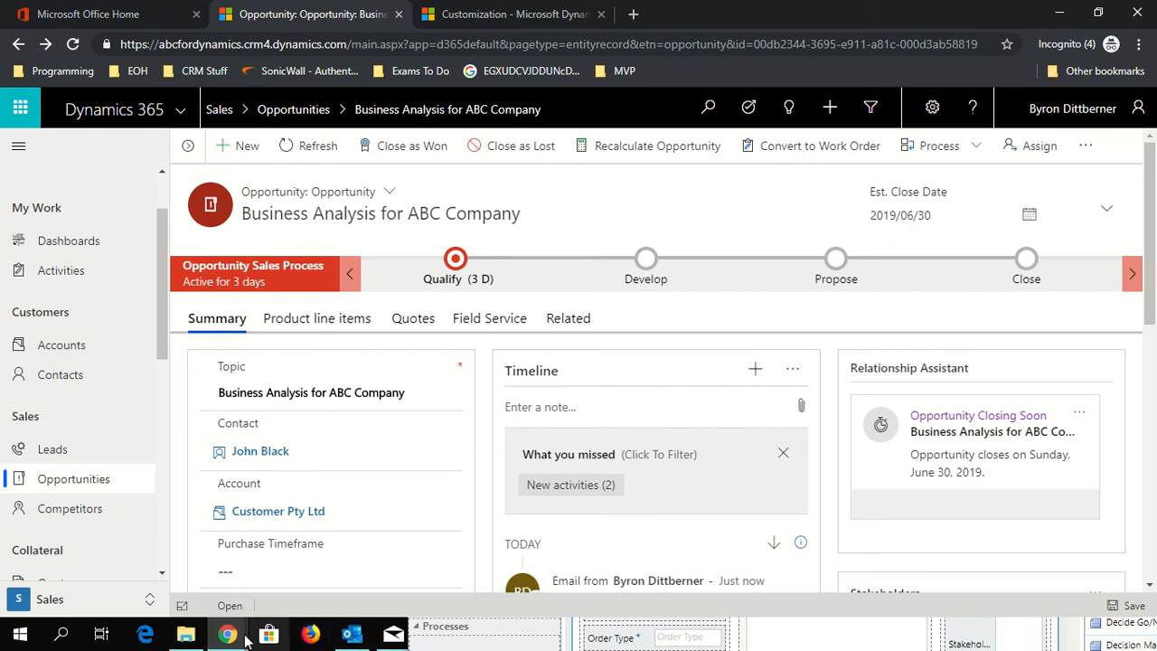
mouse_move(227, 633)
mouse_move(936, 562)
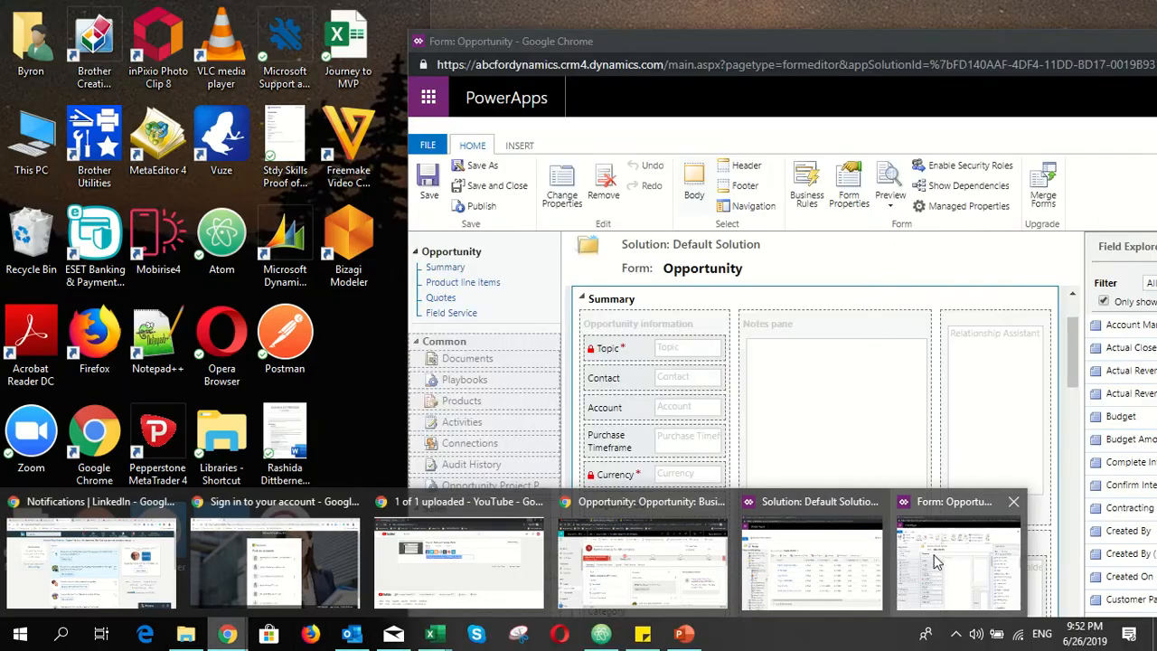
left_click(935, 562)
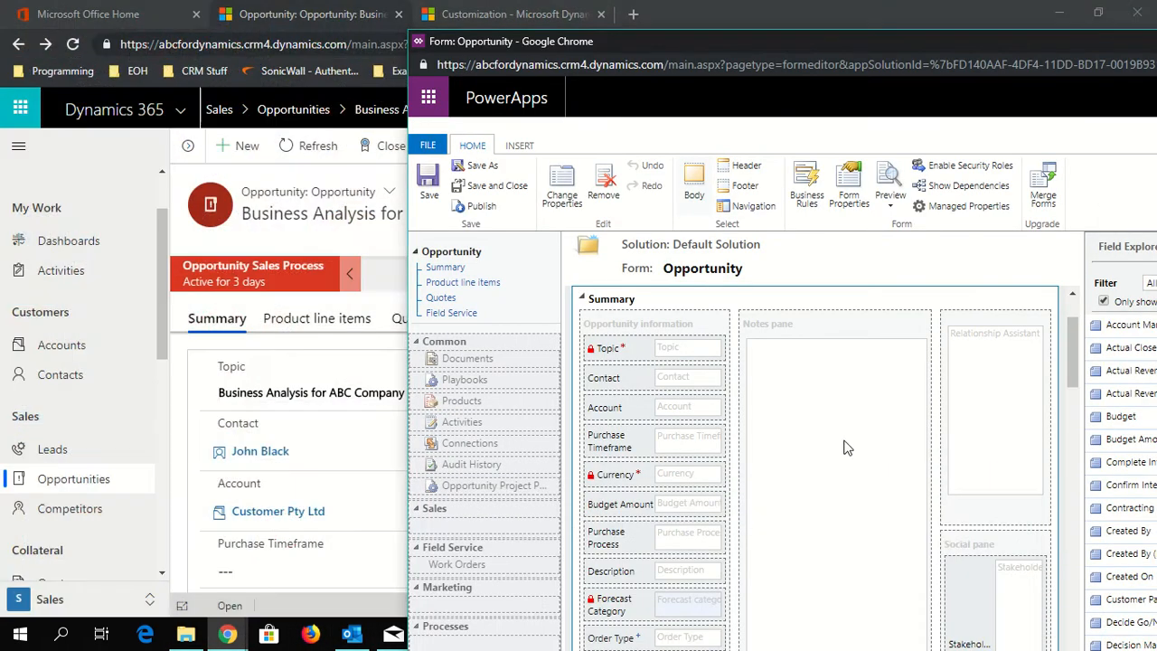
scroll(832, 432, "down", 5)
scroll(832, 432, "down", 5)
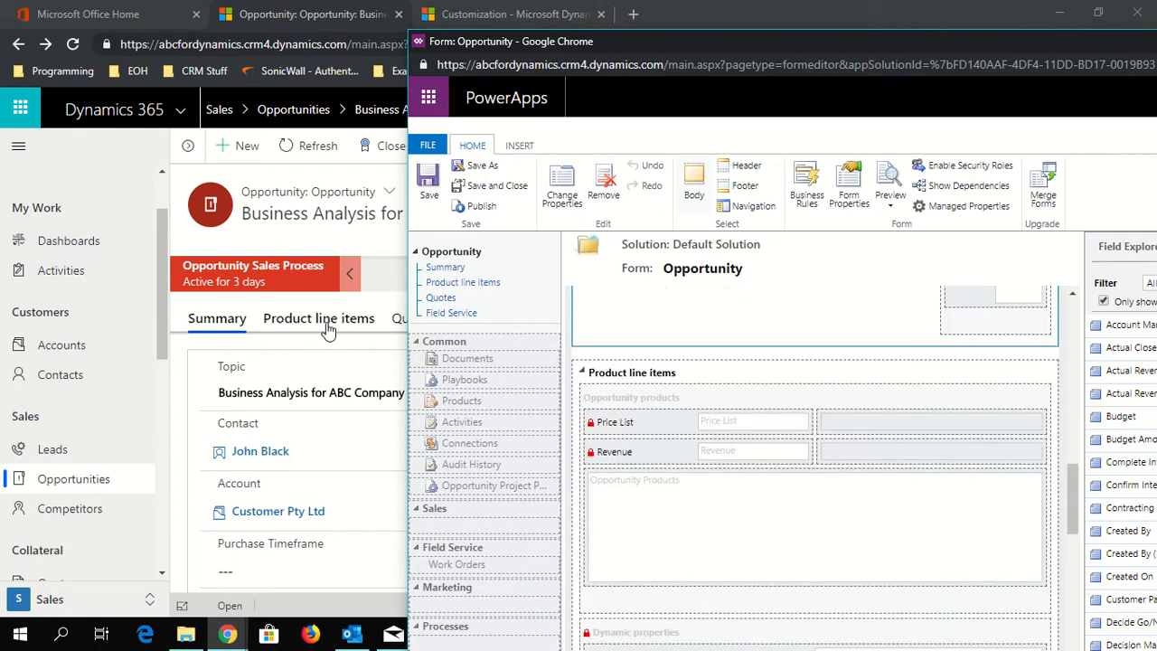
scroll(697, 464, "down", 10)
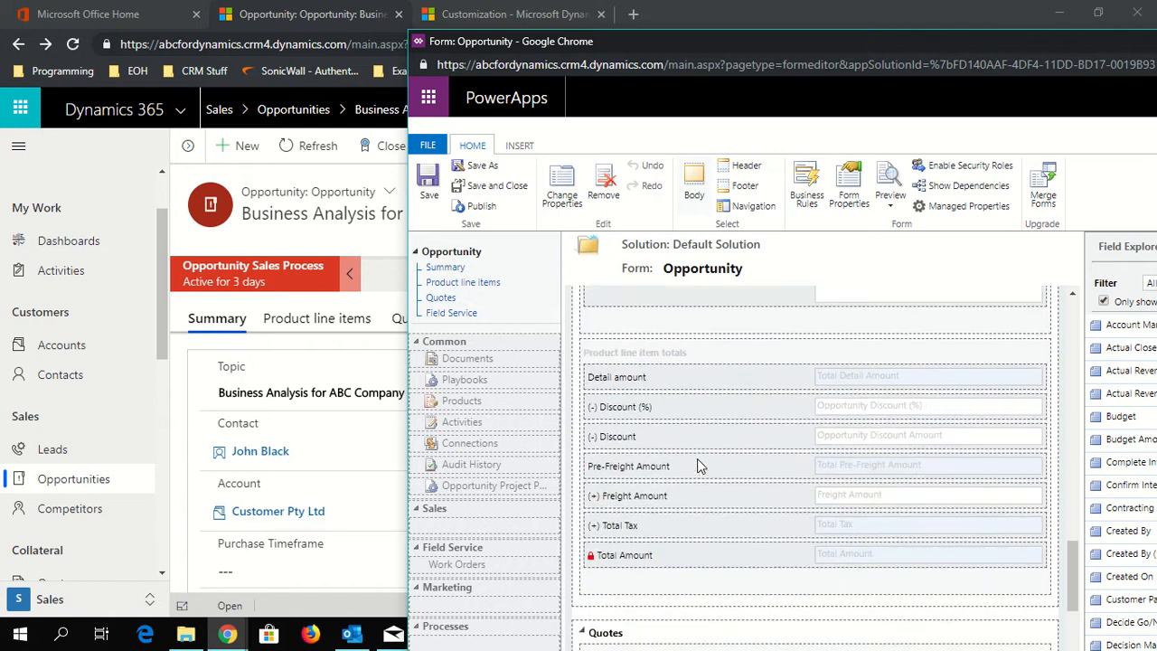
scroll(697, 464, "down", 4)
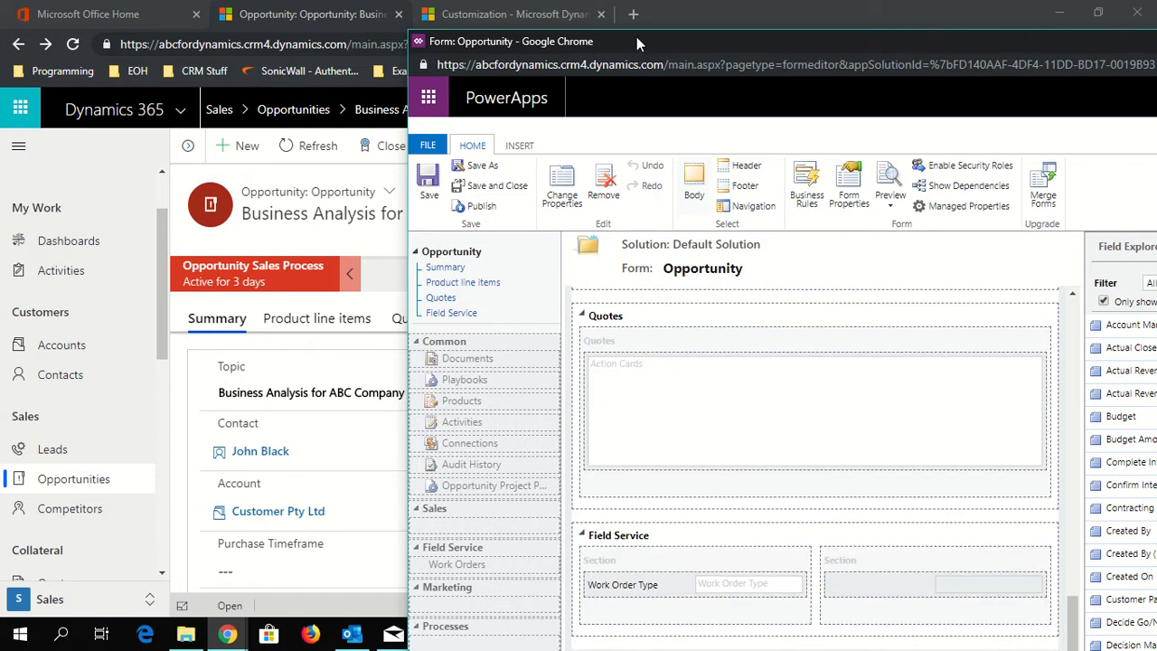
Move the form editor window to compare it with the record's tabs, and select the Field Service tab in the form layout
left_click_drag(632, 38, 794, 21)
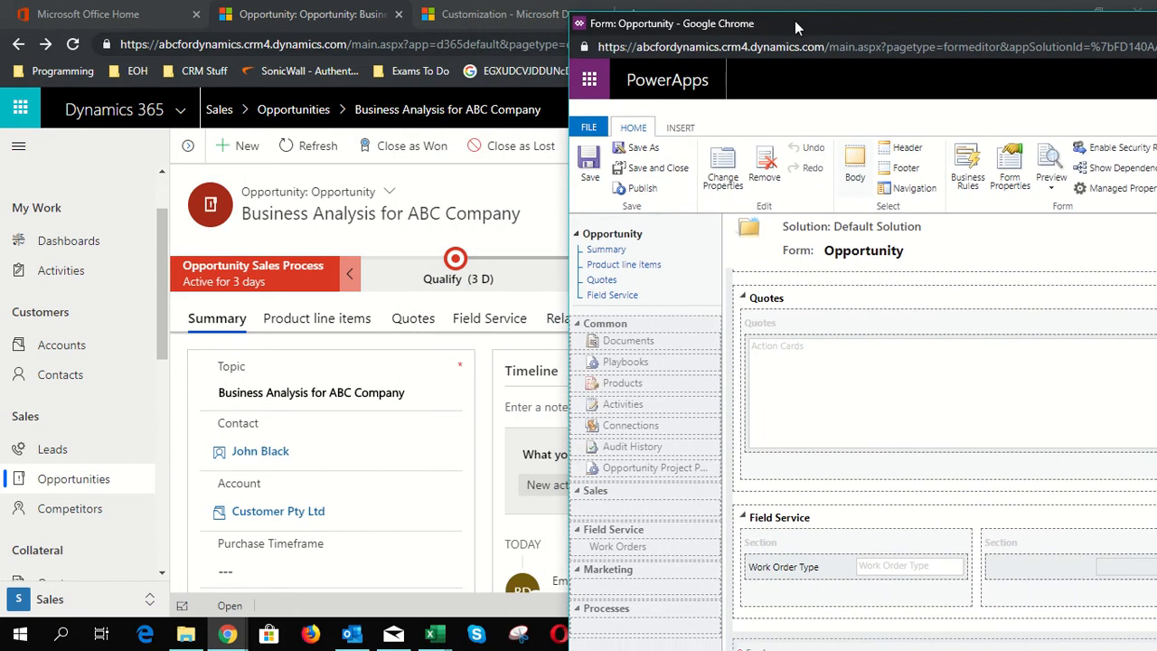
scroll(798, 449, "down", 1)
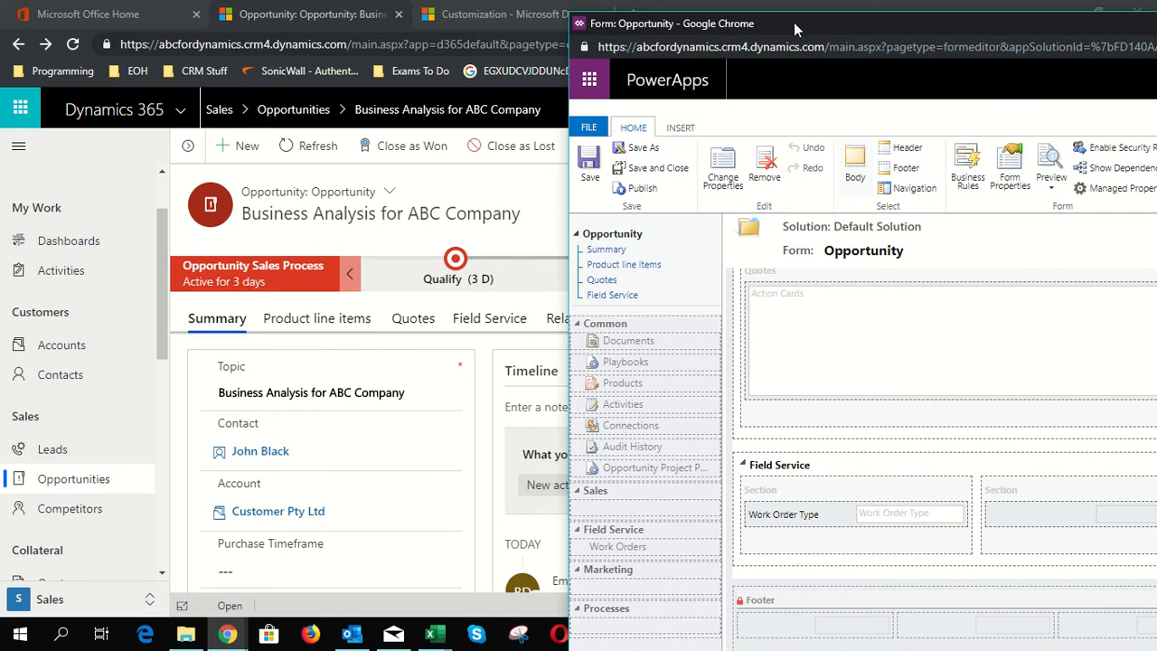
left_click_drag(794, 22, 483, 12)
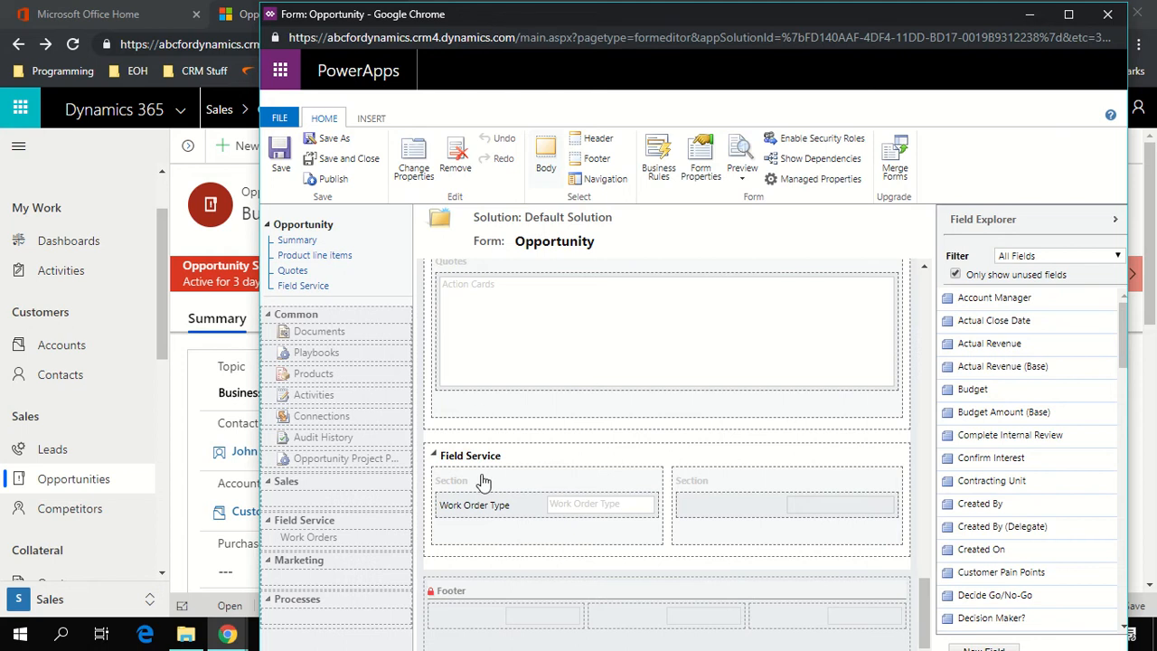
left_click(514, 446)
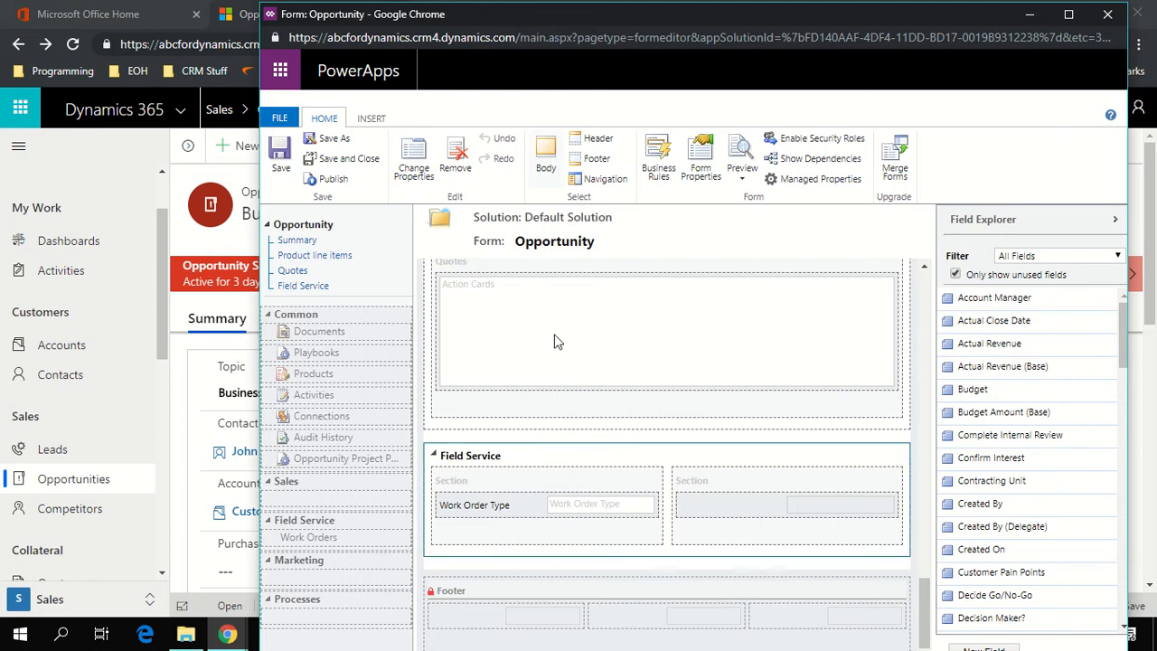
Maximize the form editor window and insert a one-column tab after the Field Service tab
left_click(378, 121)
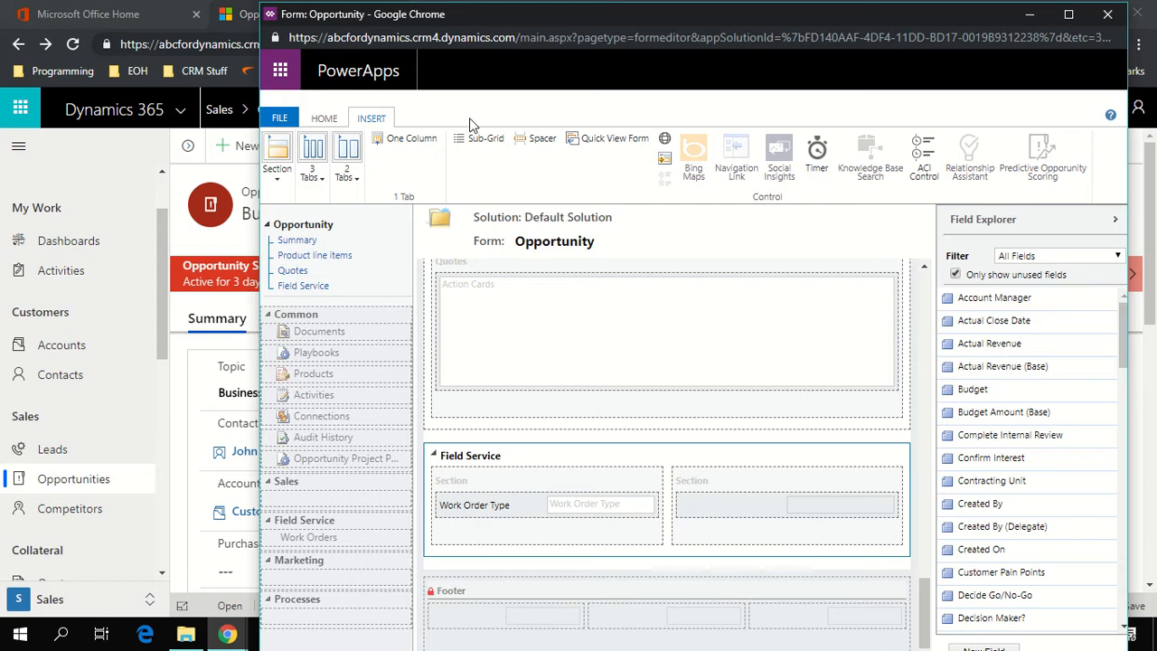
double_click(507, 19)
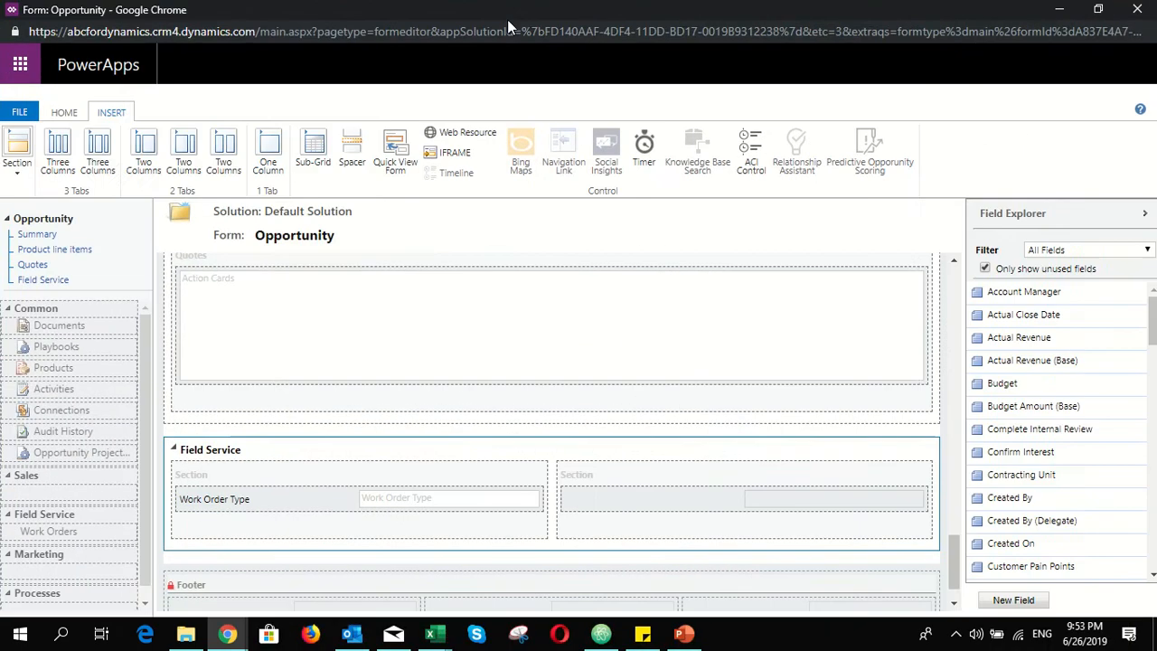
left_click(267, 172)
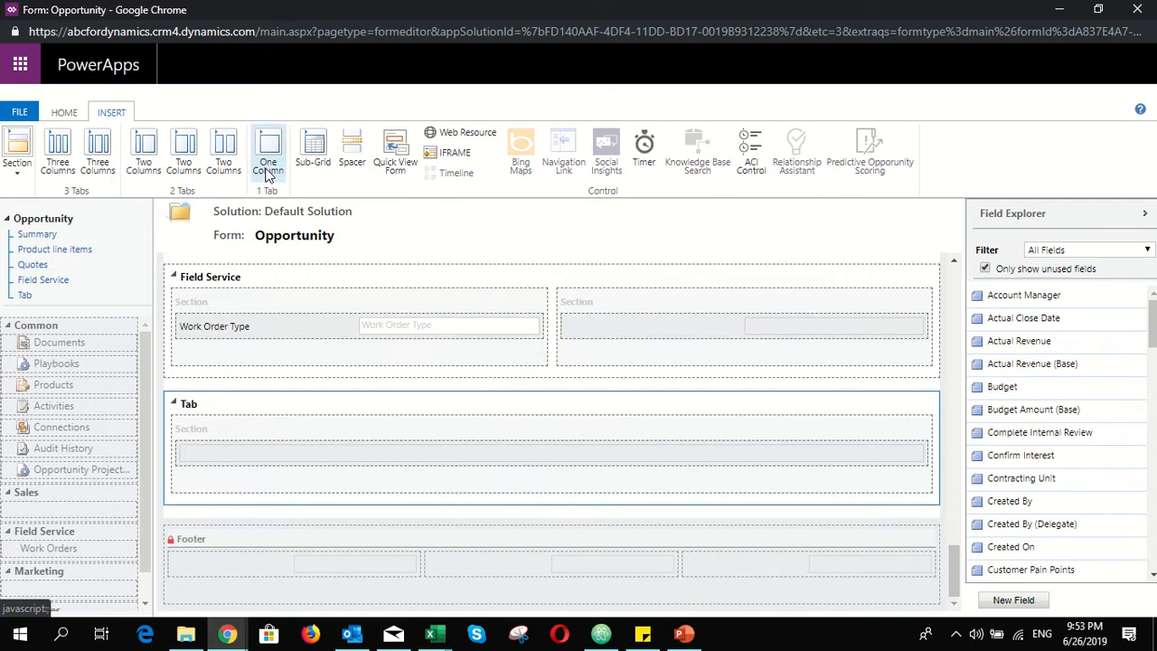
Set the label of the new tab to Team Tasks in its tab properties
double_click(291, 411)
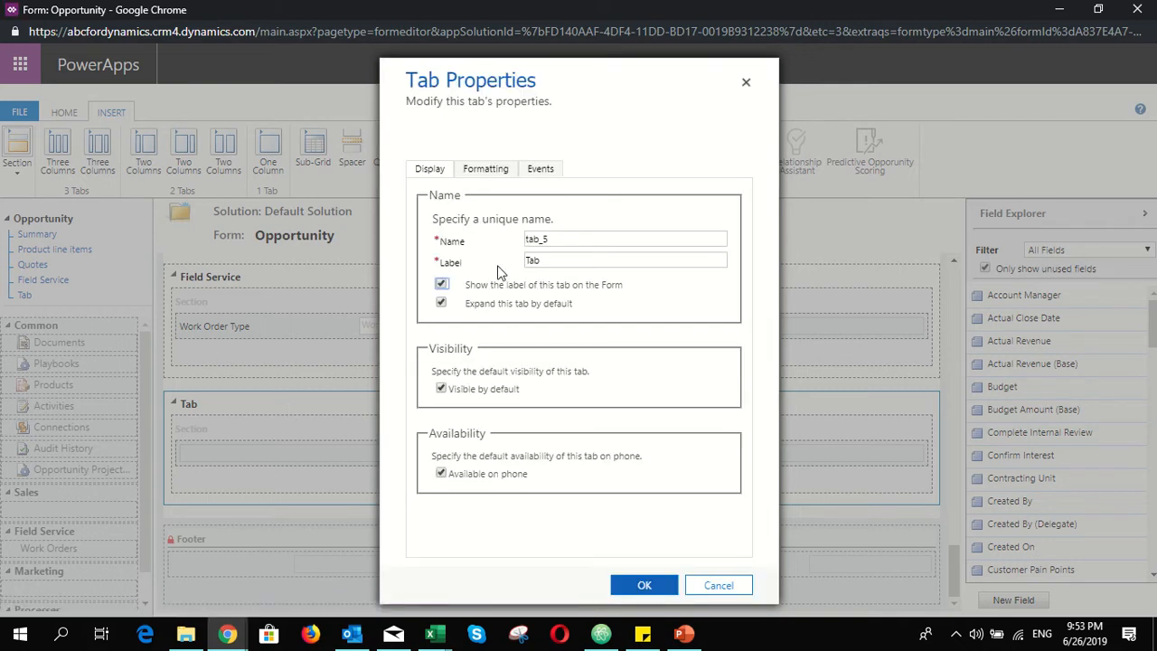
left_click_drag(558, 259, 467, 283)
type("TEam TAsks")
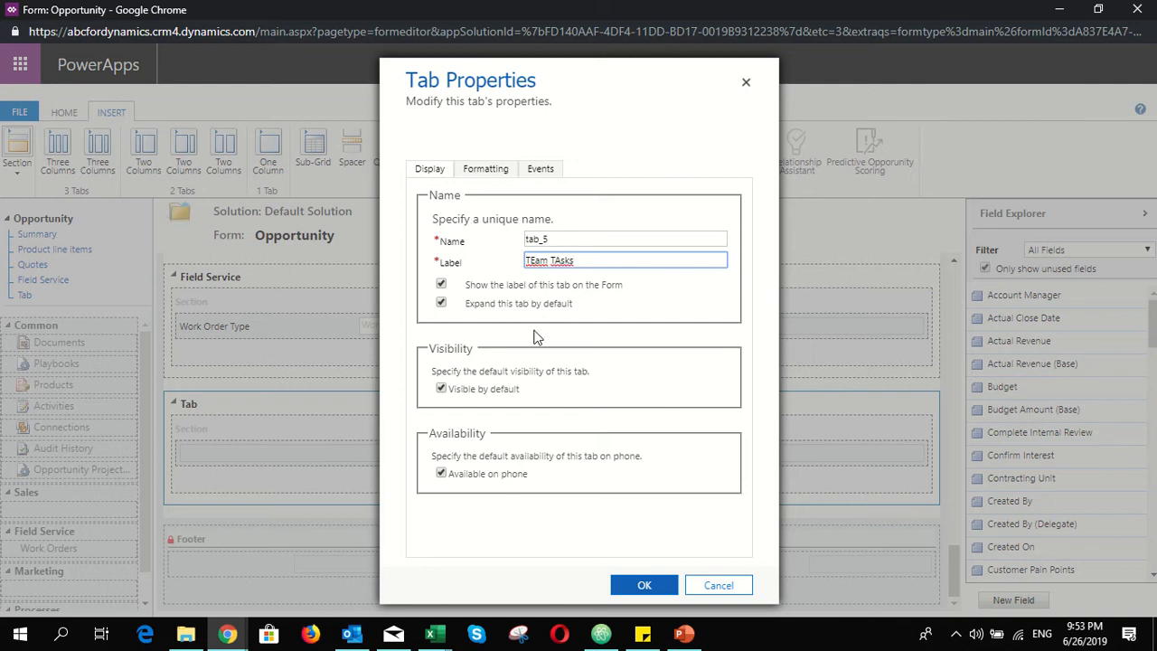
key("BackSpace")
type("e")
left_click(562, 262)
key("BackSpace")
type("a")
left_click(643, 588)
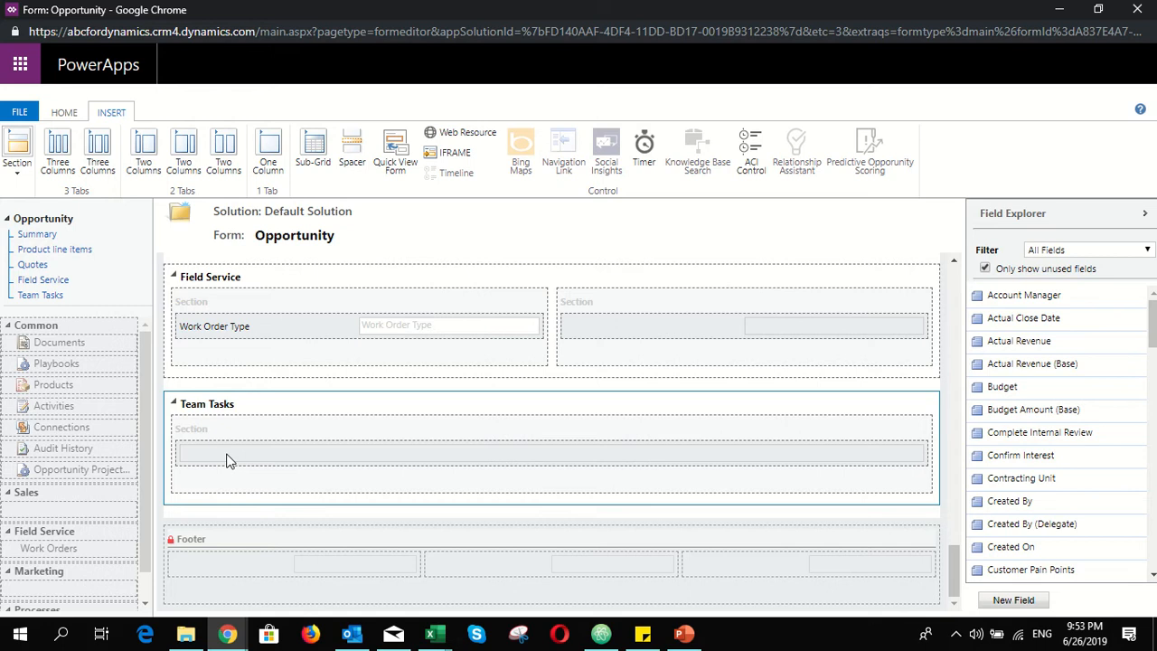
Insert a sub-grid in the section of the Team Tasks tab and name it teamTasks
left_click(252, 431)
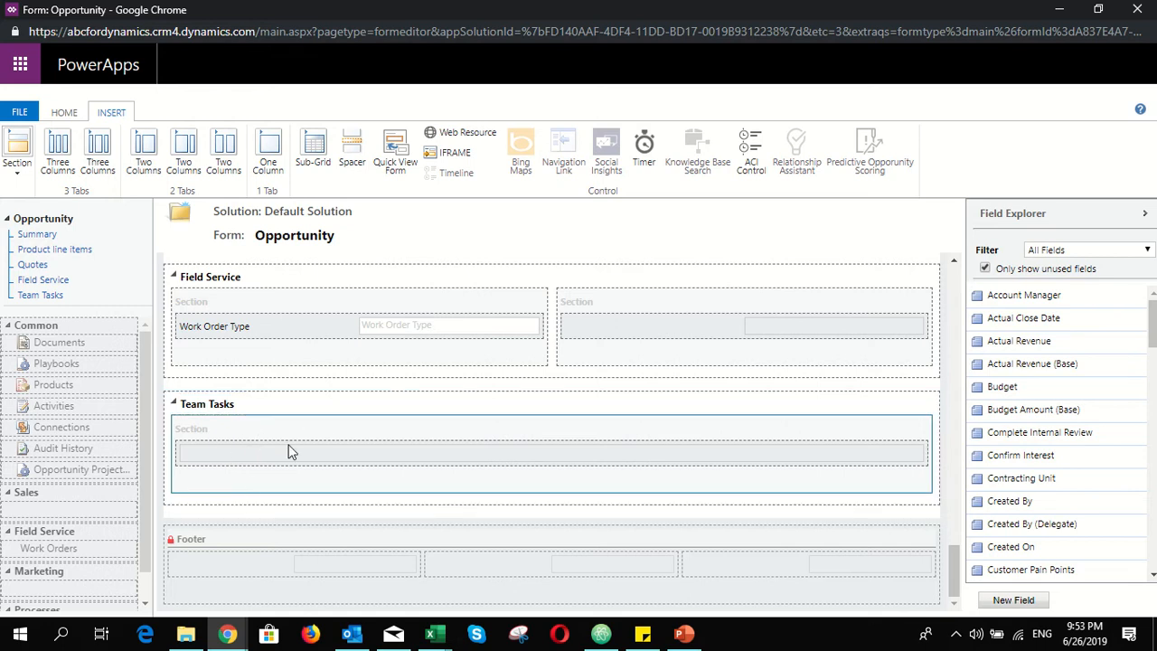
left_click(323, 142)
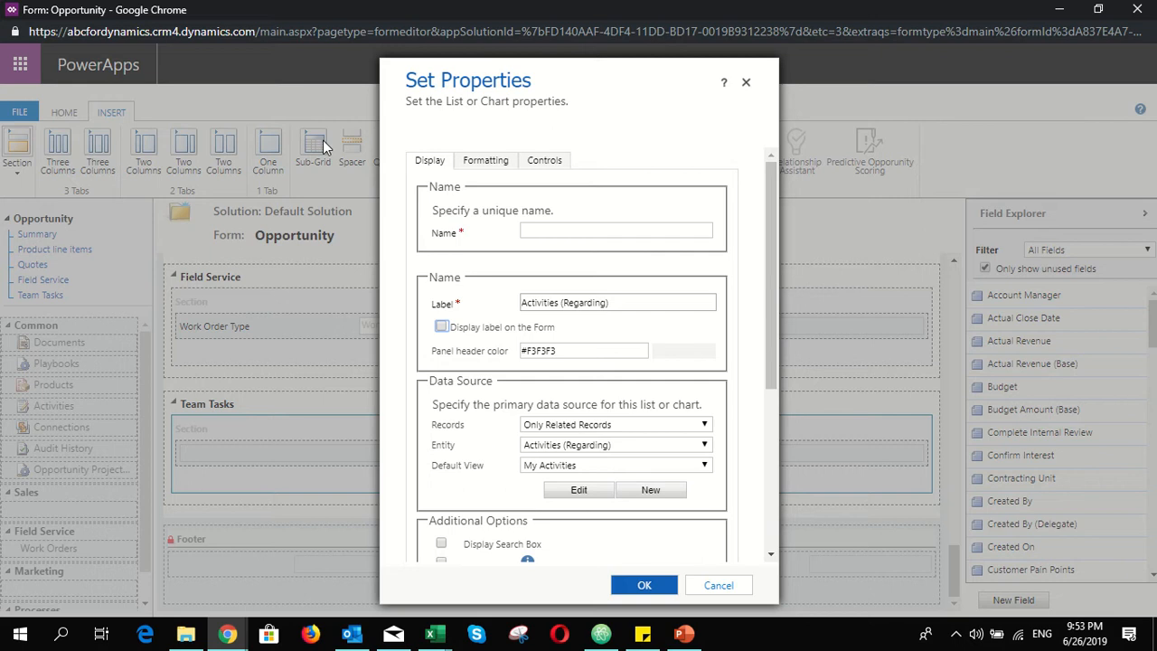
left_click(565, 230)
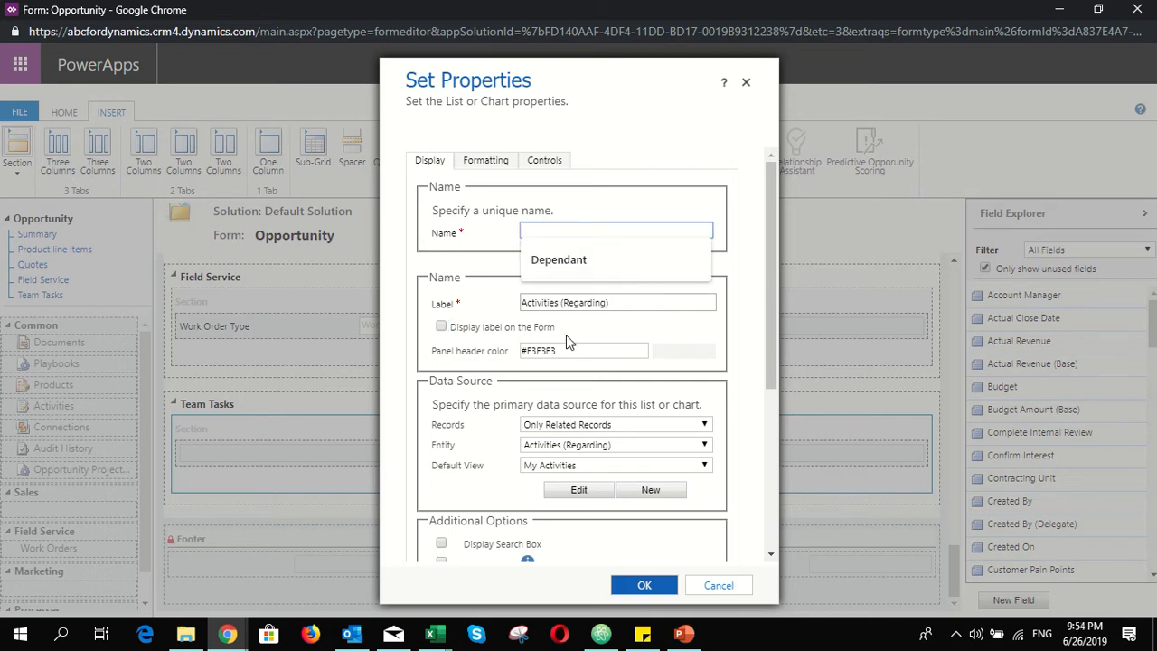
type("team")
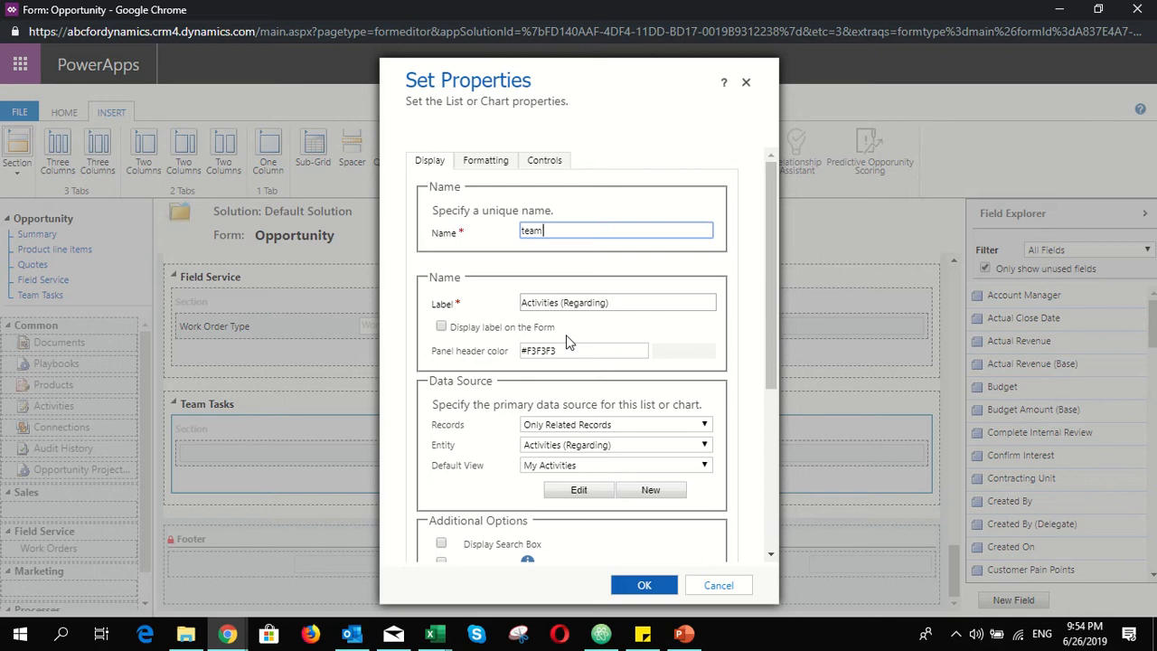
type("Tasks")
left_click(432, 242)
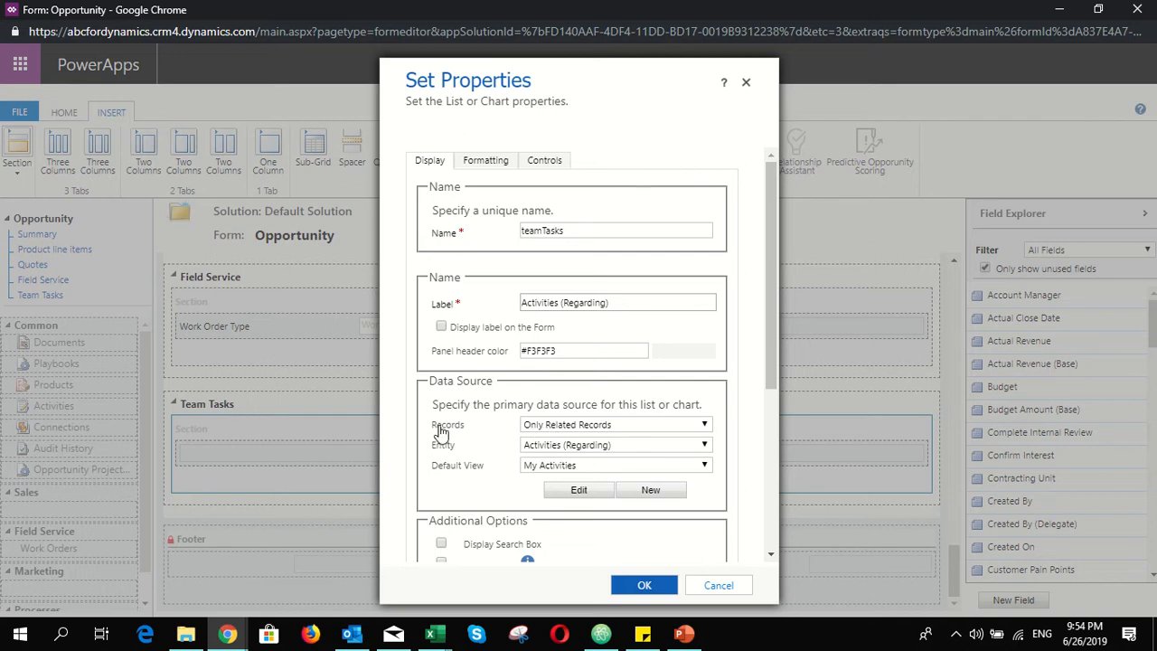
Keep the sub-grid's records at Only Related Records and set its entity to Tasks (Regarding)
left_click(619, 424)
left_click(620, 424)
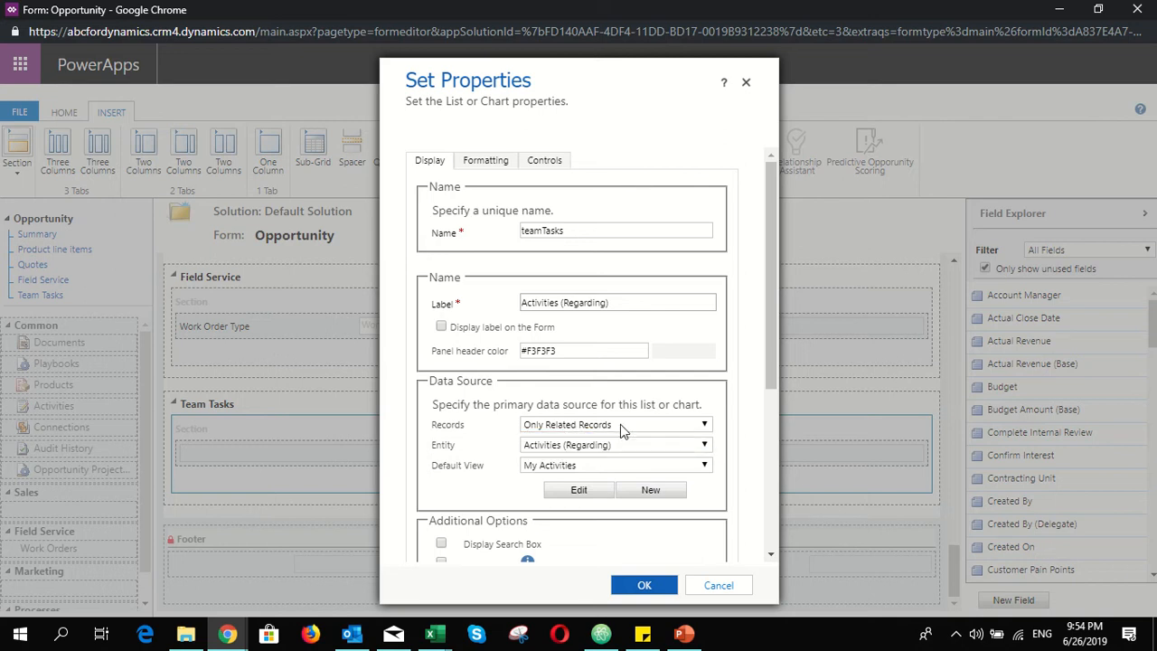
left_click(564, 451)
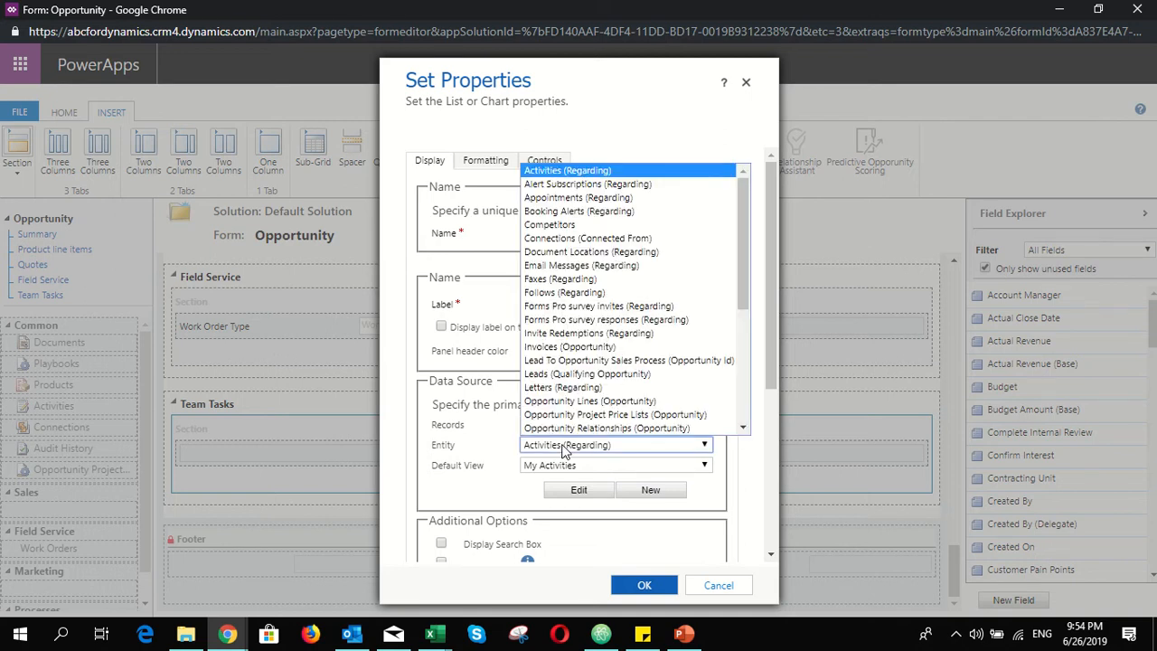
key("t")
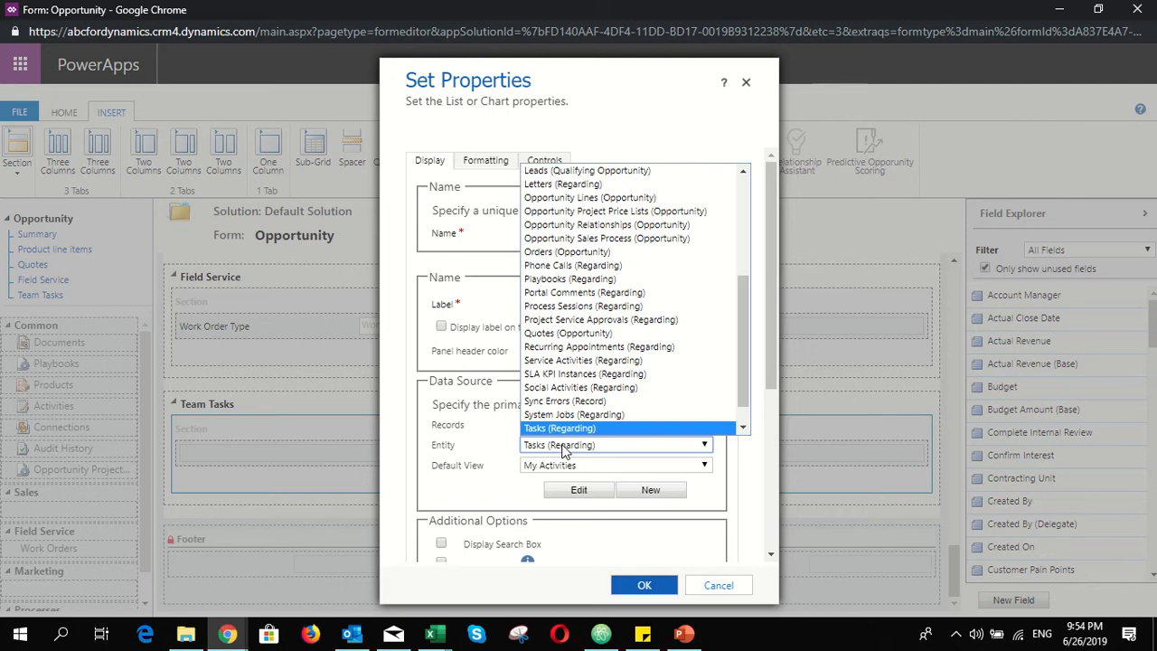
scroll(587, 406, "down", 1)
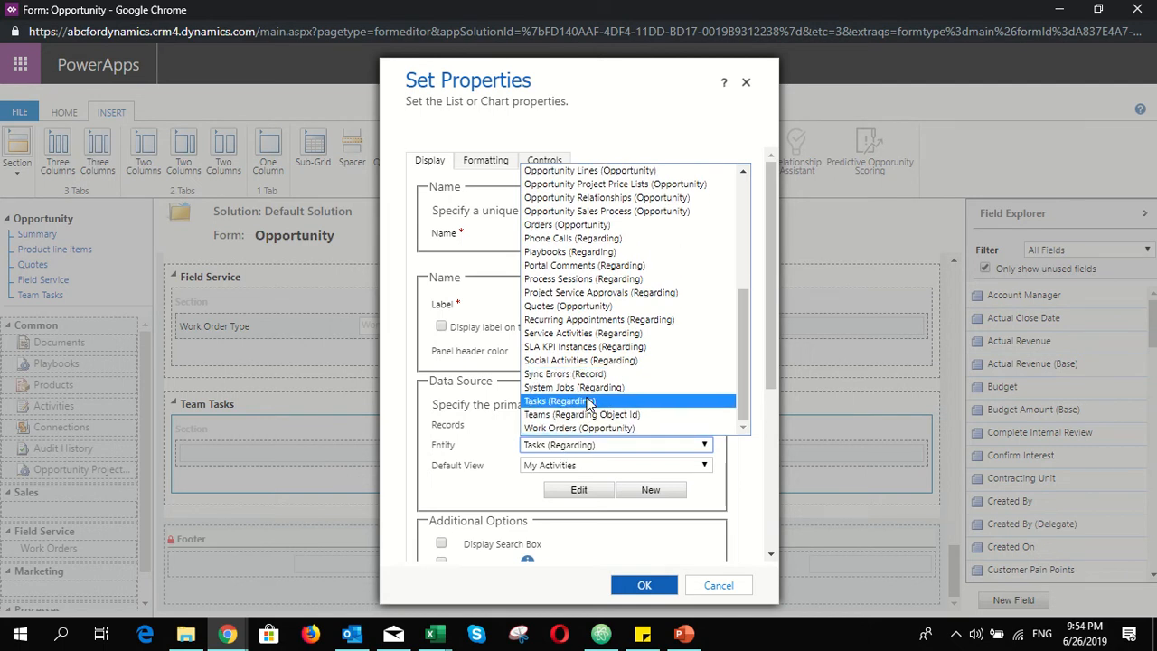
left_click(587, 440)
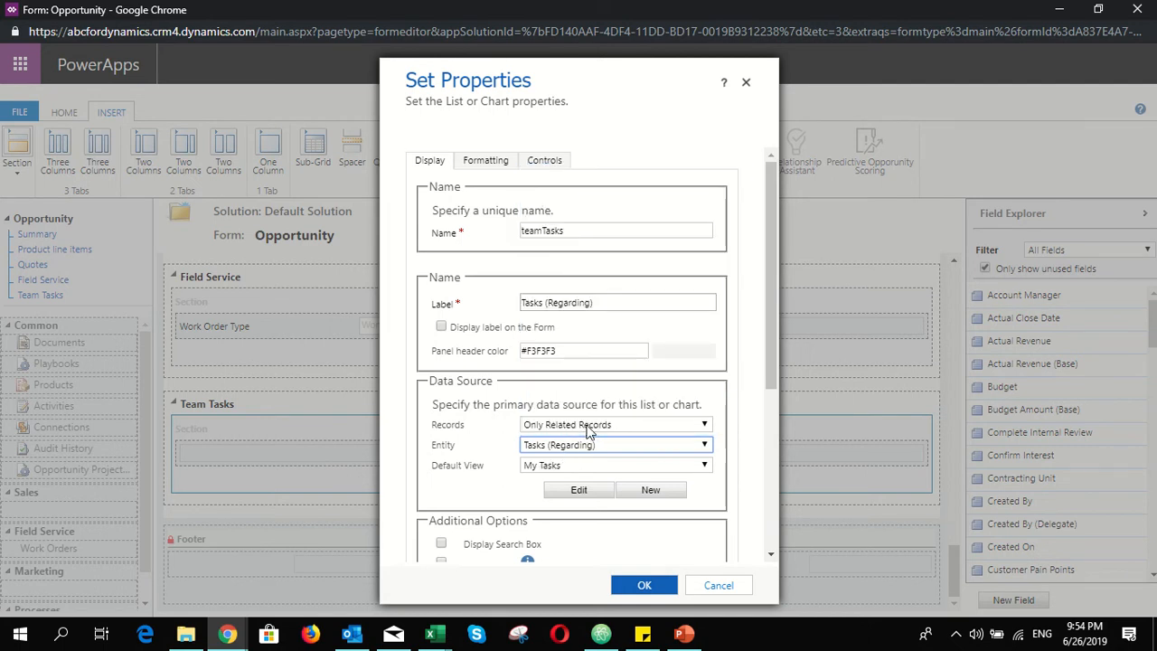
Set the sub-grid's default view to All Tasks and apply its properties to the form
left_click(581, 466)
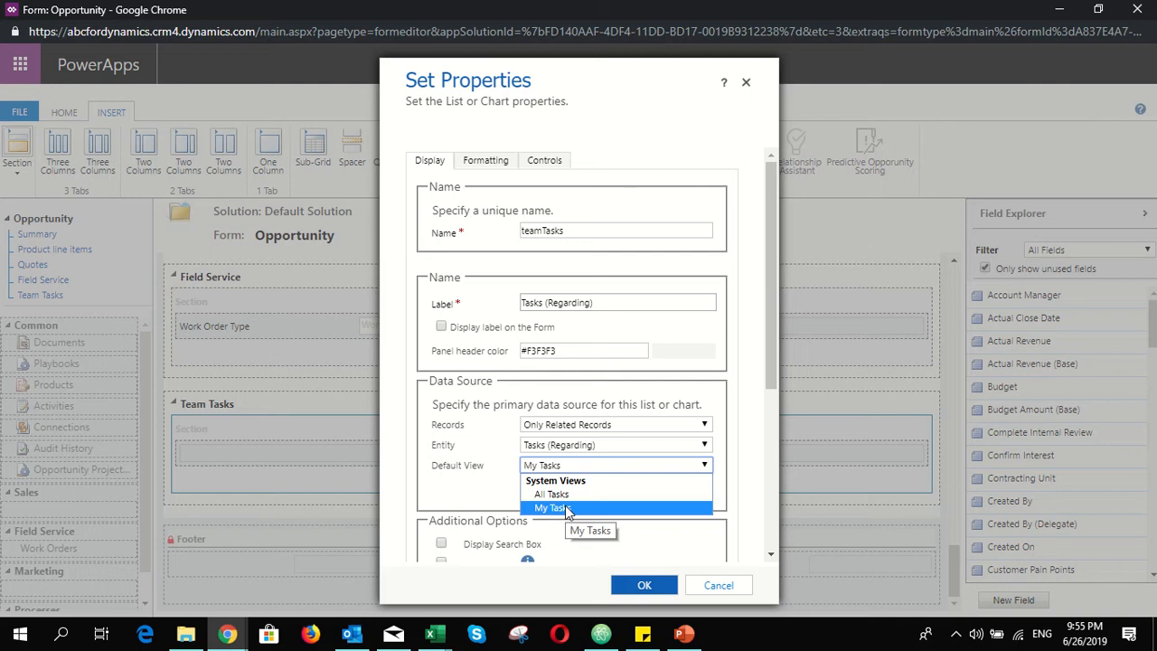
left_click(572, 494)
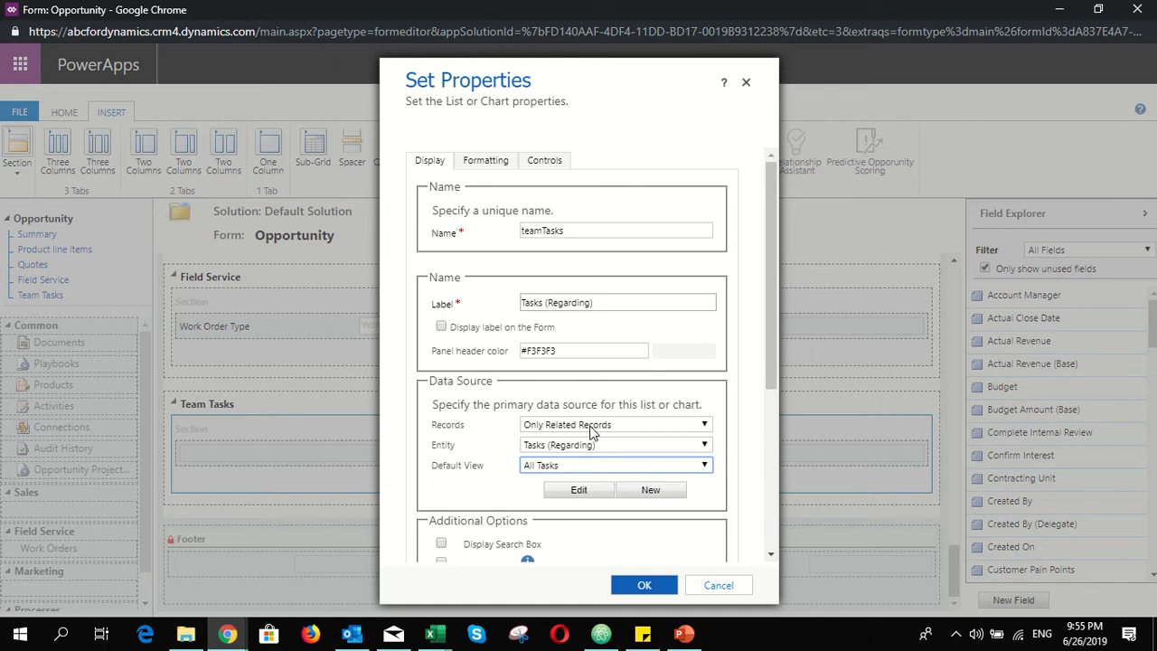
scroll(421, 466, "down", 3)
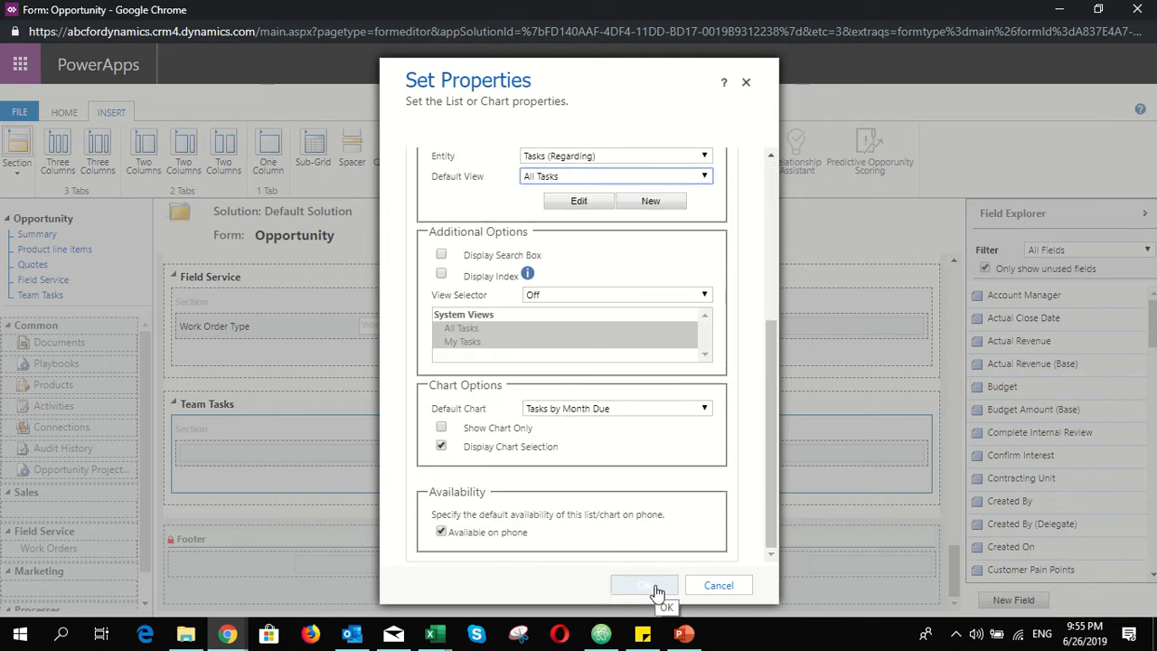
left_click(657, 591)
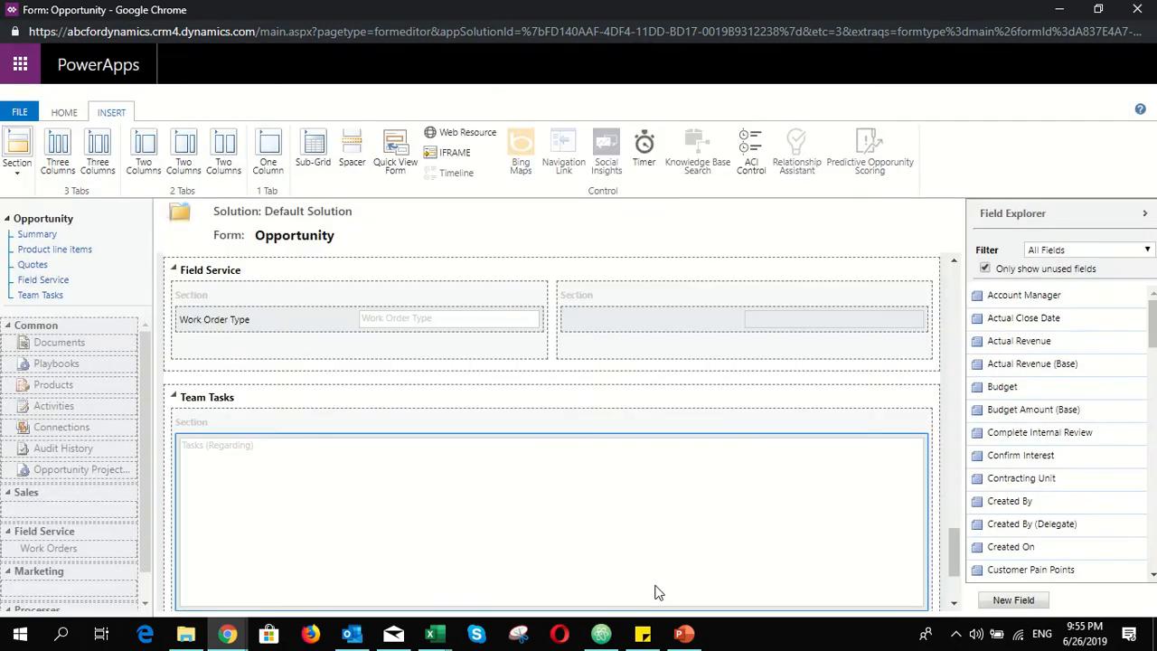
Set the Tasks sub-grid's number of rows to 10, leaving automatic expansion off
scroll(457, 531, "down", 2)
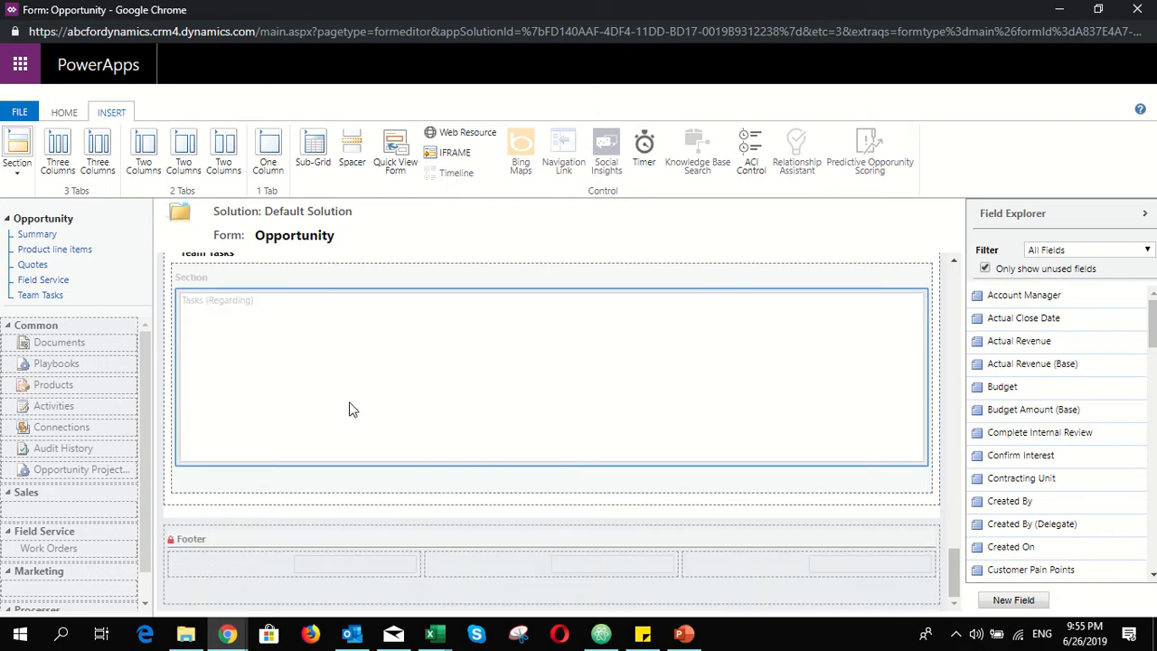
double_click(378, 438)
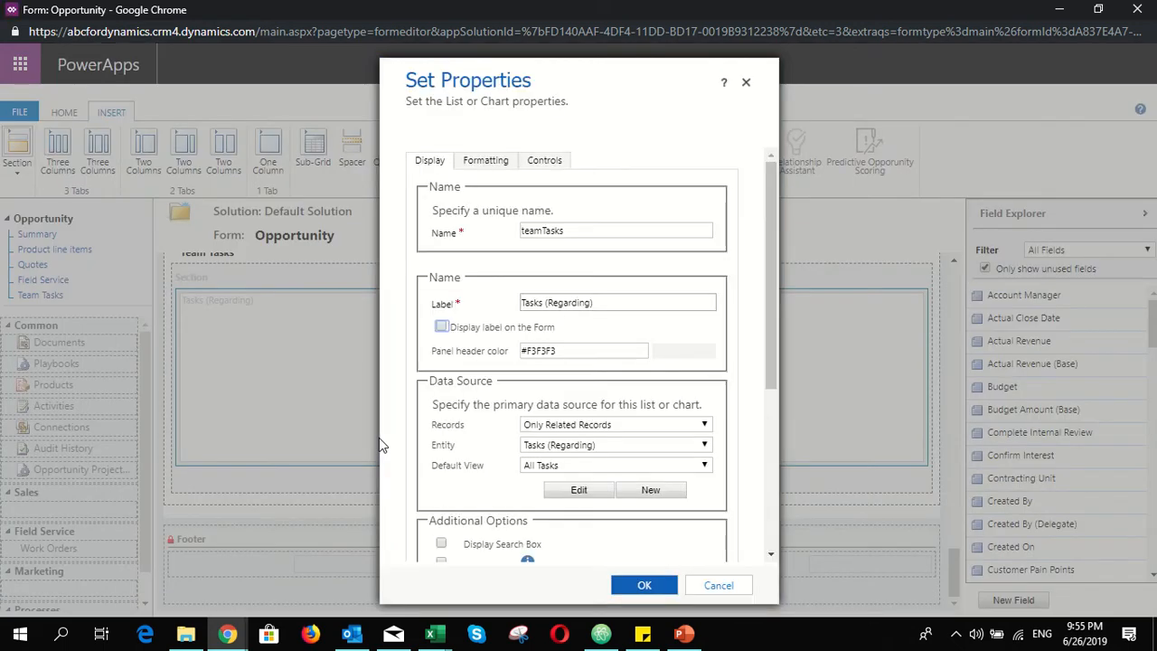
left_click(488, 163)
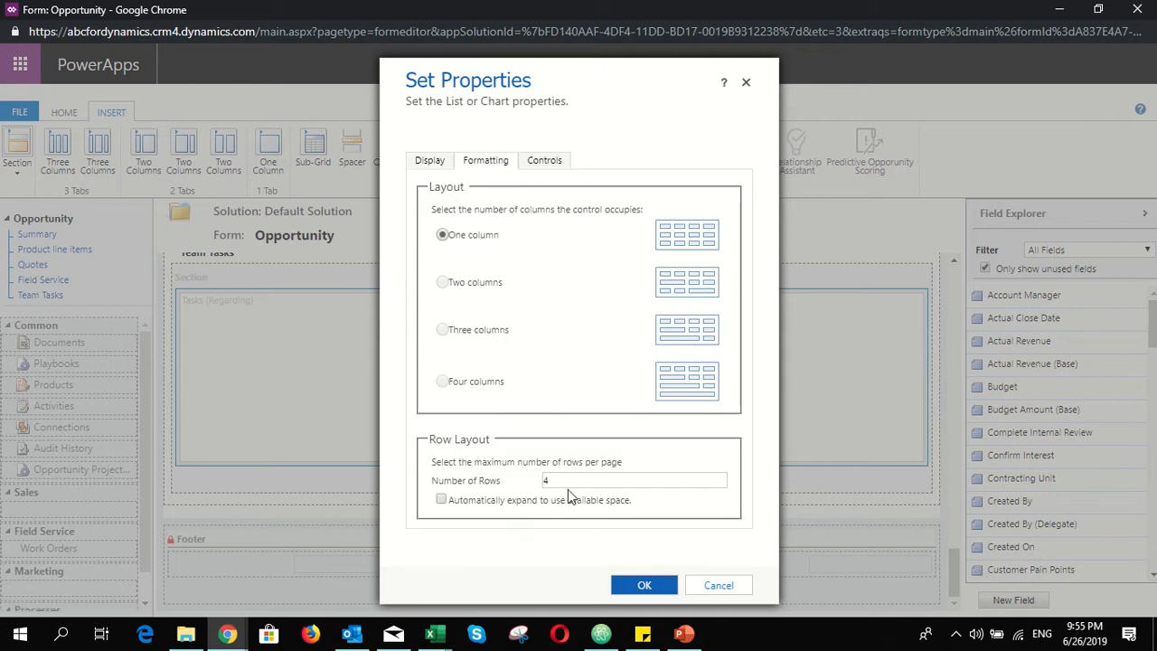
left_click(495, 474)
type("15")
left_click(441, 499)
left_click(441, 501)
left_click_drag(556, 483, 502, 480)
type("10")
left_click(661, 588)
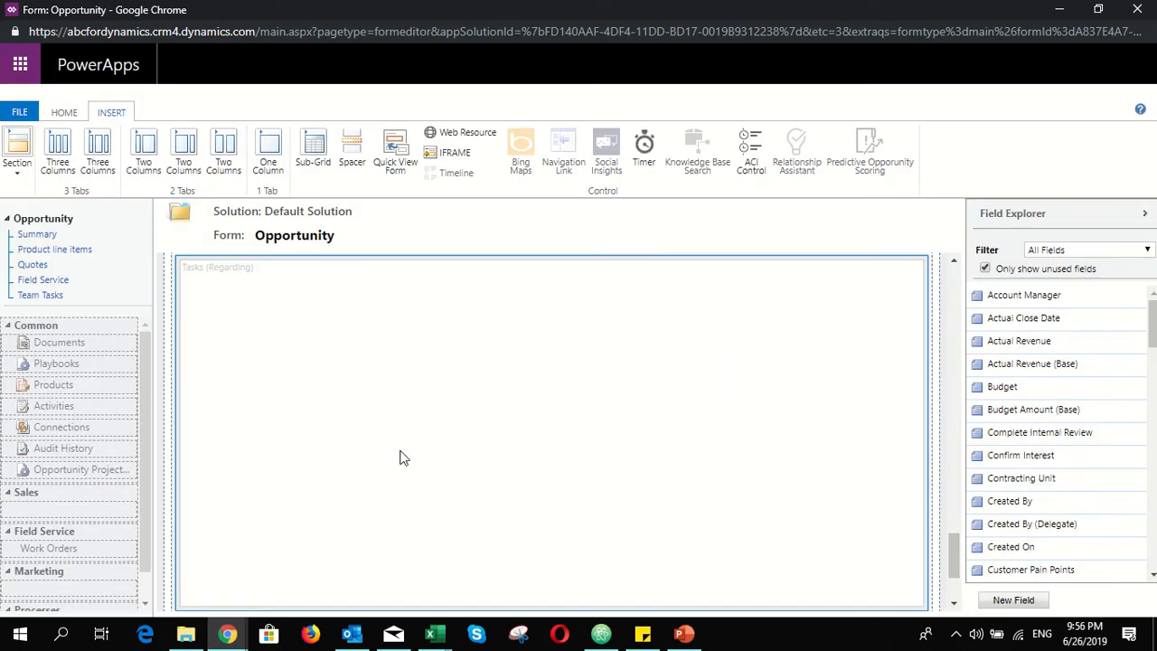
Check the Team Tasks tab layout, then save and publish the Opportunity form
scroll(402, 458, "down", 2)
scroll(402, 458, "up", 4)
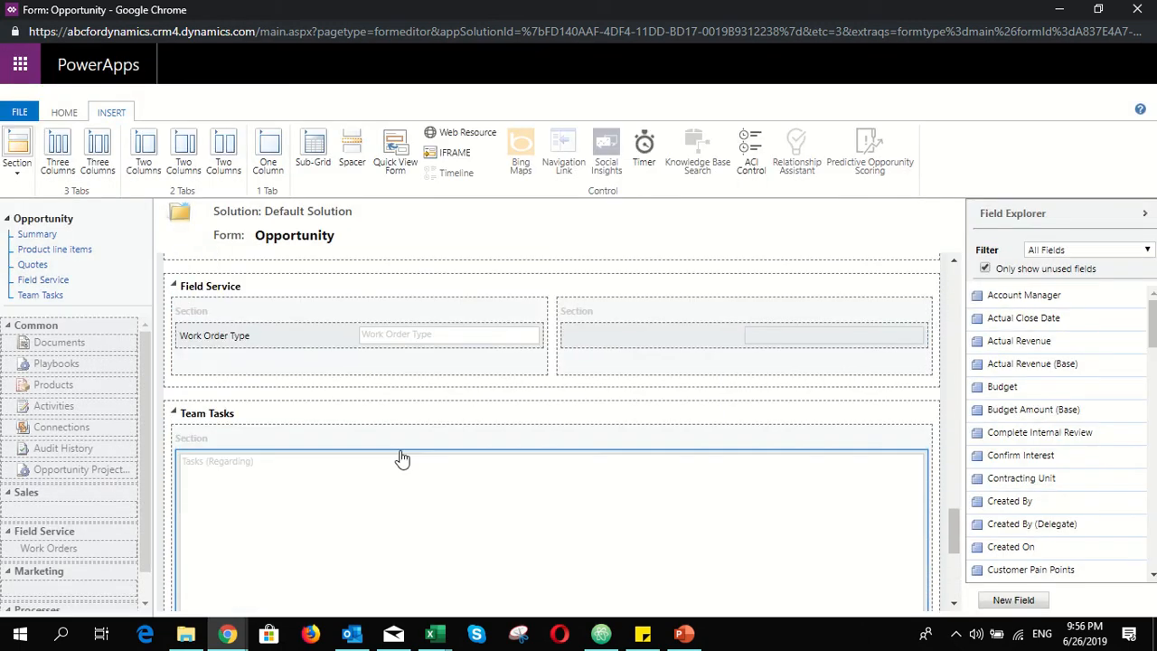
left_click(64, 112)
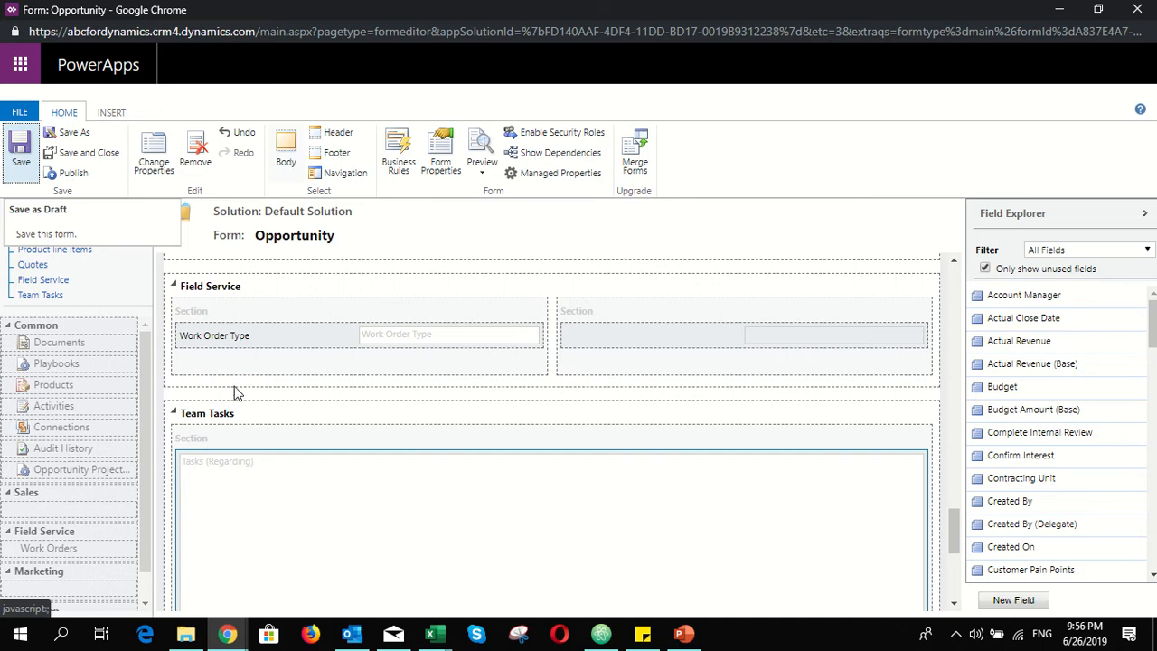
left_click(72, 173)
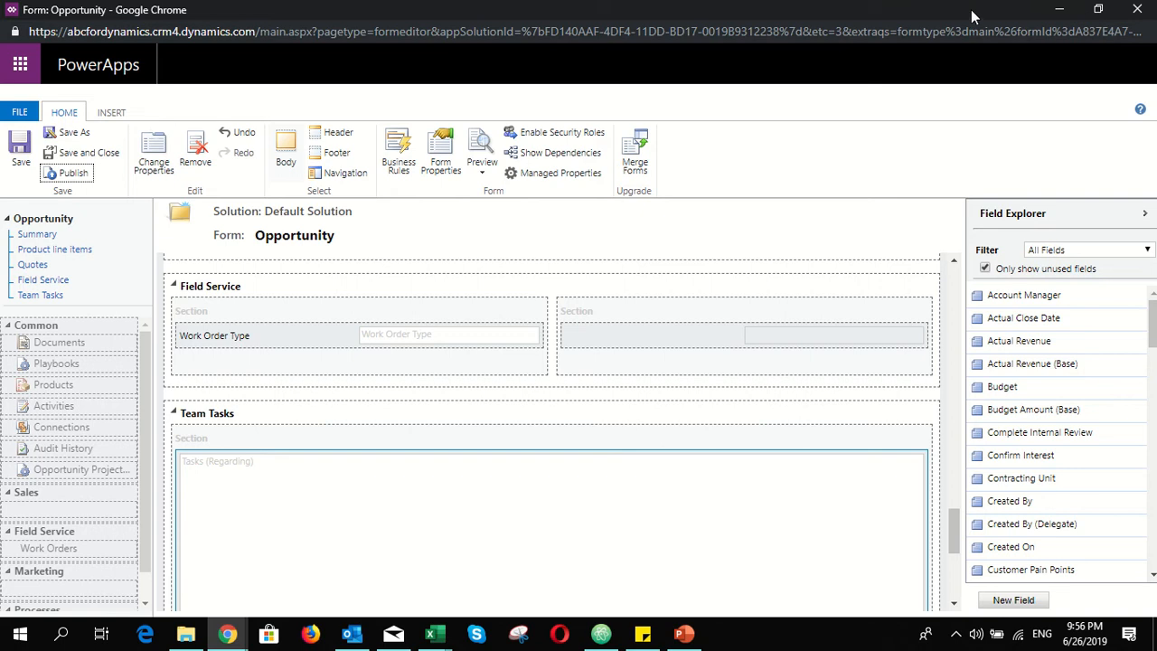
Restore and minimize the form editor window, and reload the Business Analysis for ABC Company opportunity record
left_click_drag(970, 11, 834, 62)
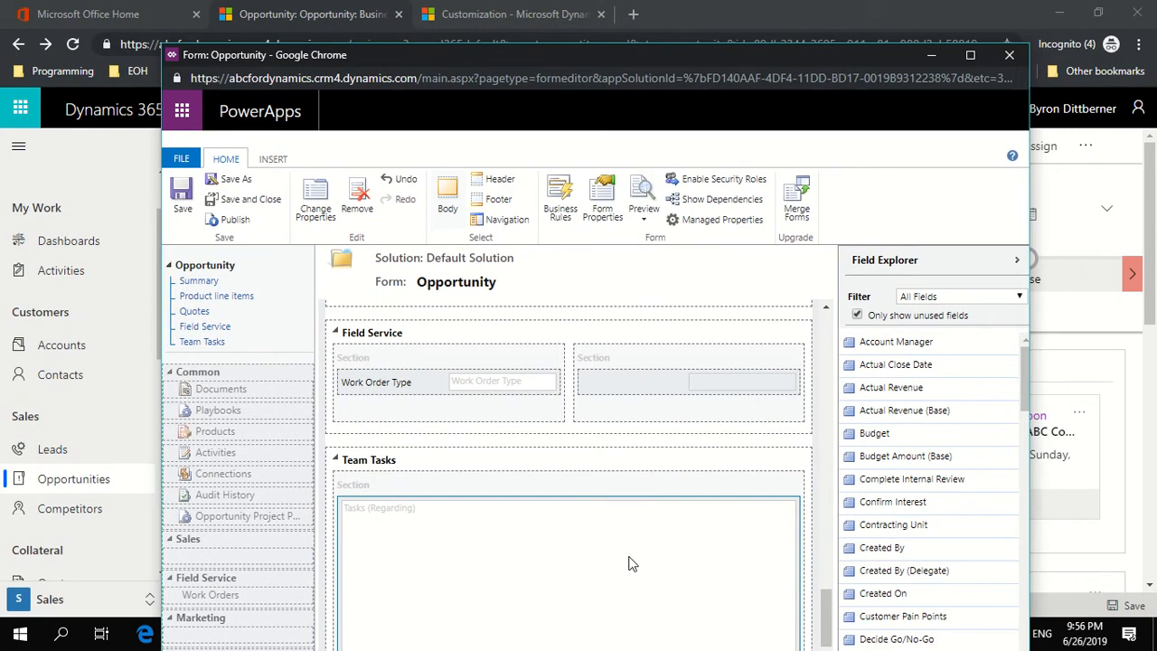
left_click(933, 56)
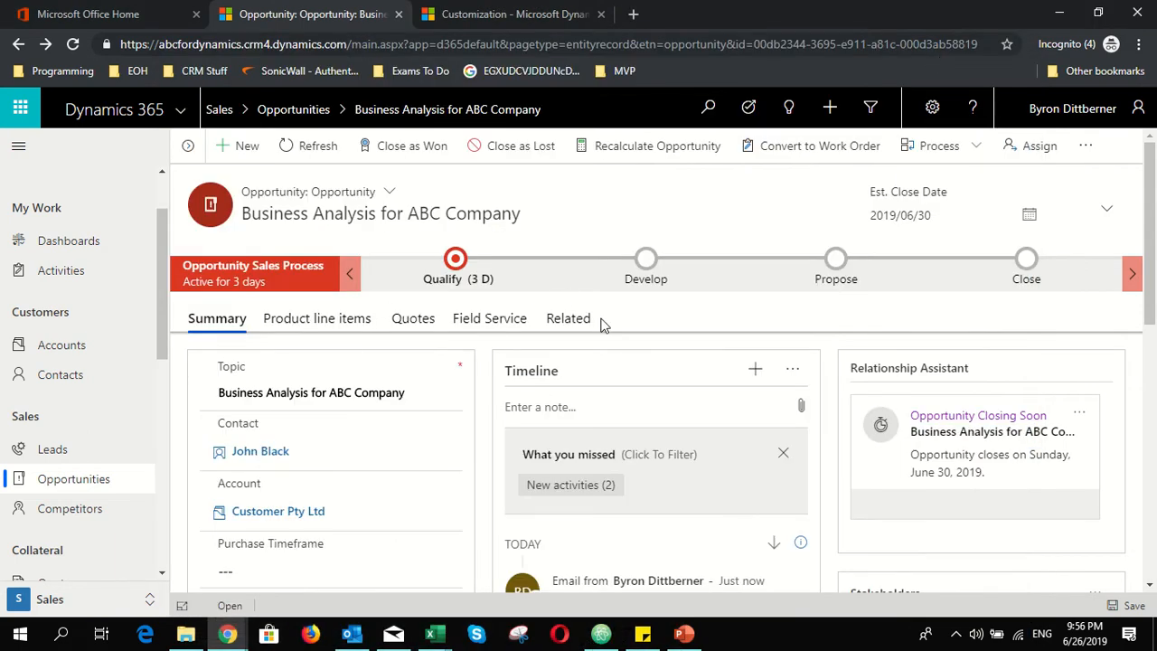
left_click(72, 43)
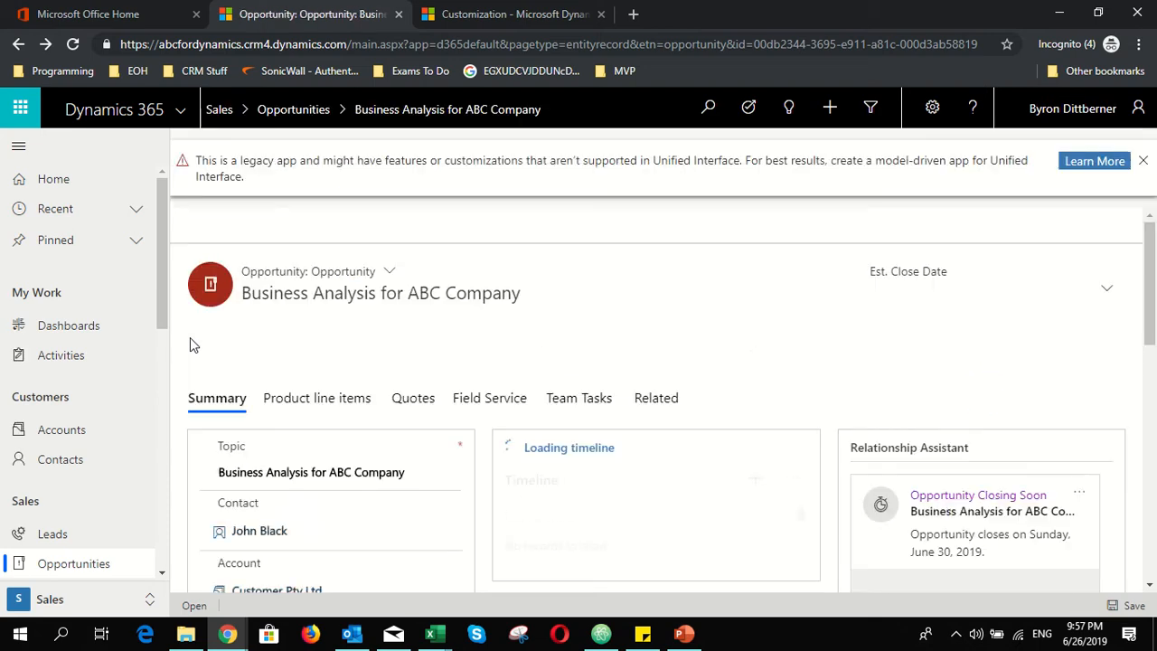
Review the task list on the opportunity's Team Tasks tab and open the Order stationary task
left_click(584, 407)
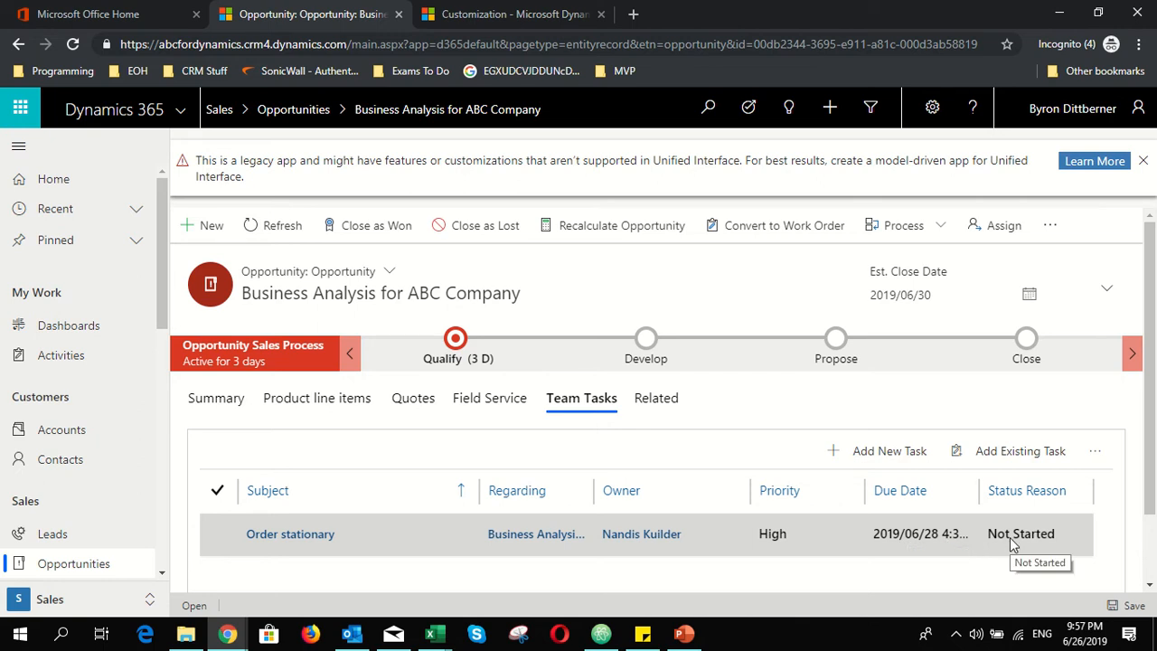
scroll(1012, 542, "down", 1)
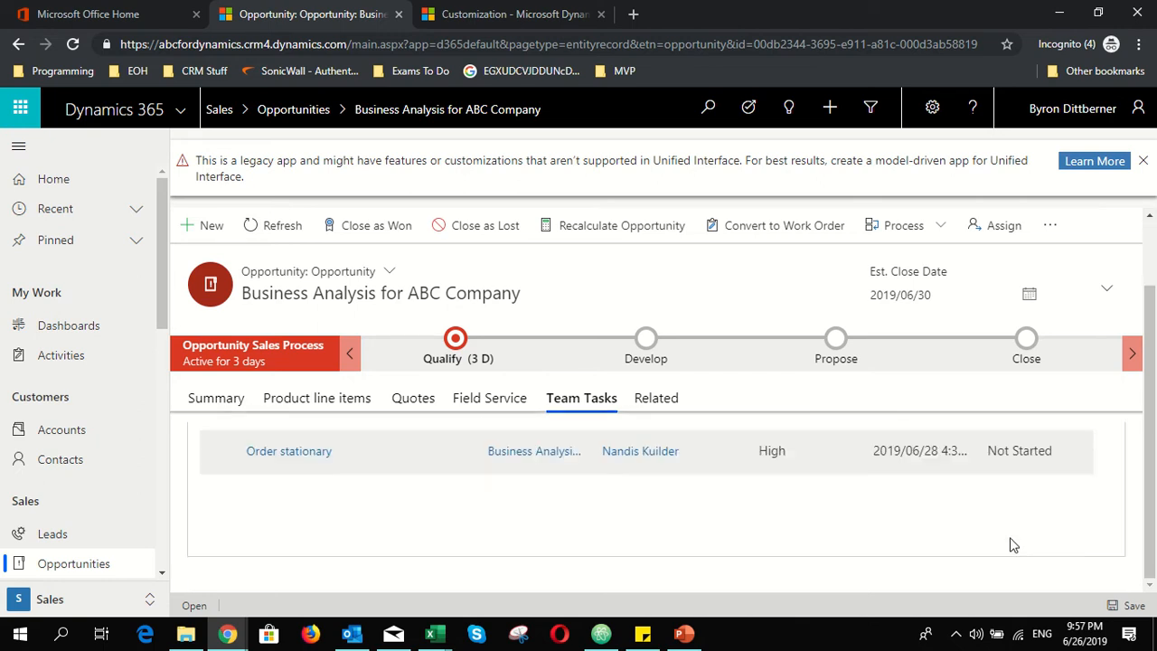
scroll(874, 568, "up", 1)
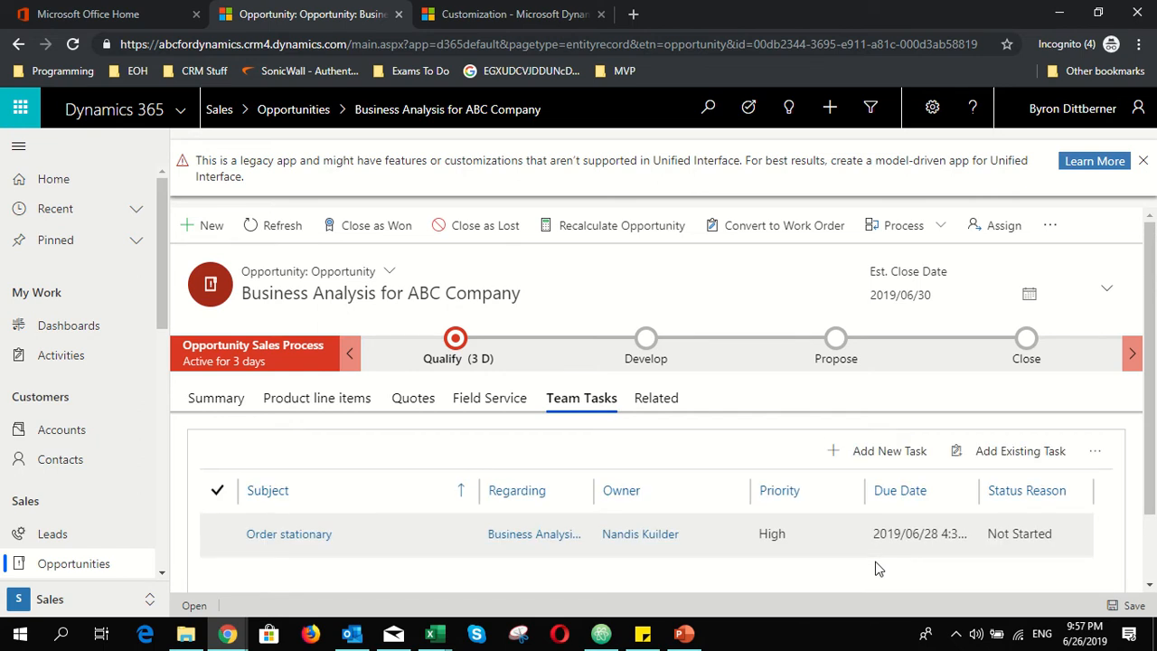
left_click(814, 543)
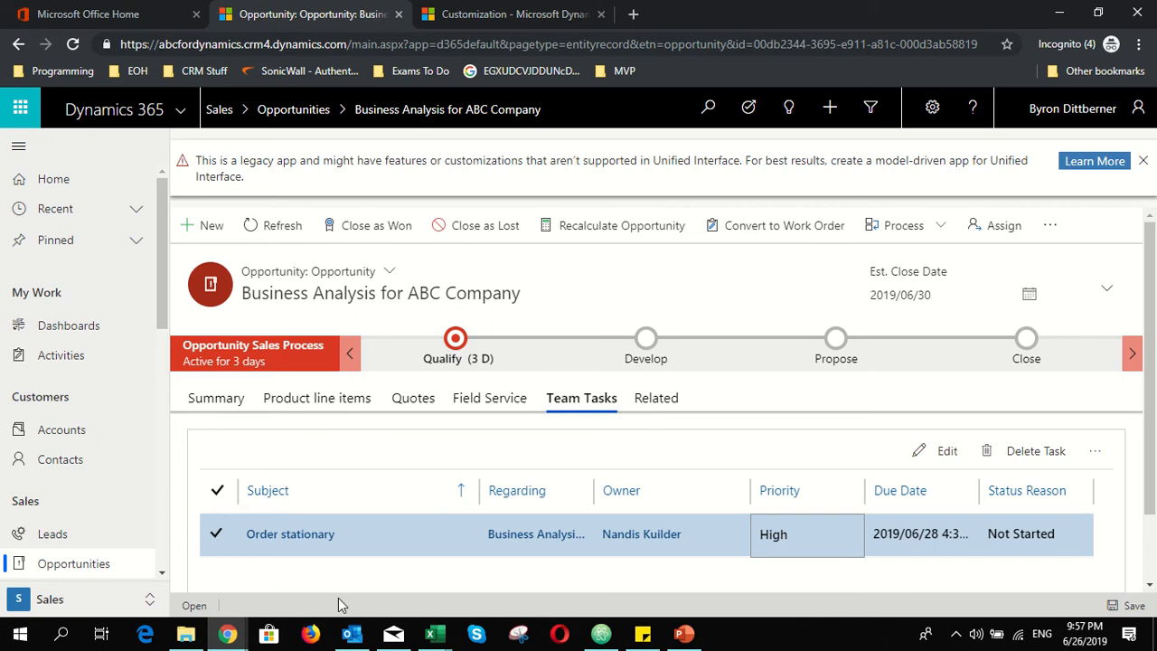
left_click(318, 551)
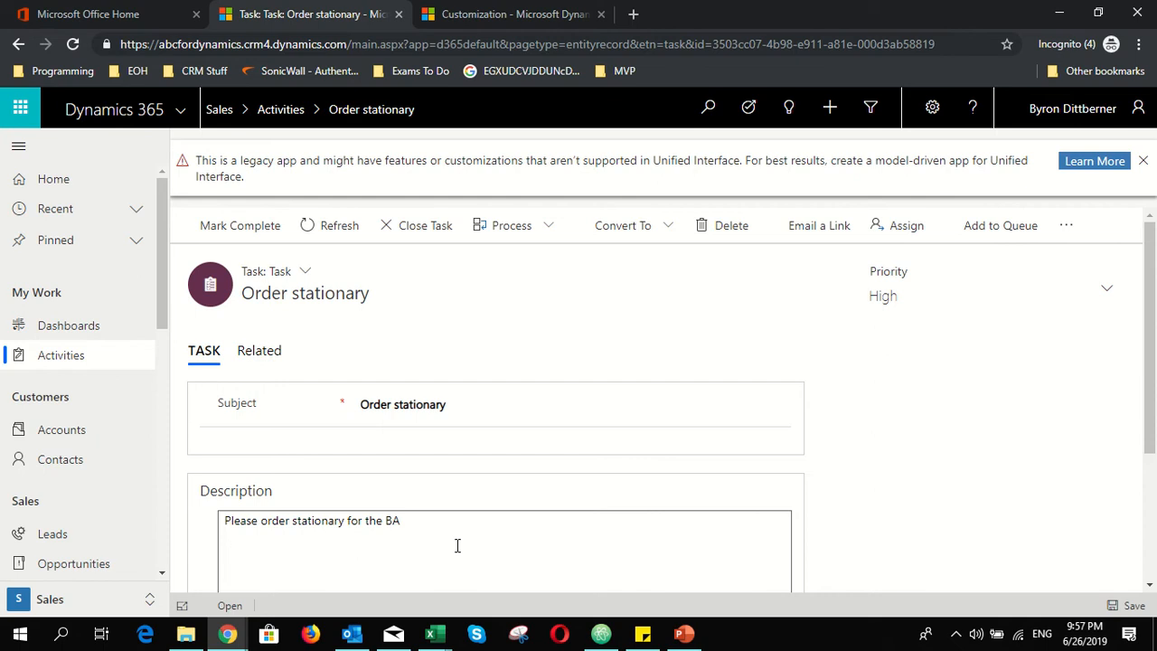
Add the line "Stationary Ordered" beneath the existing text in the Order stationary task's description
scroll(522, 488, "down", 1)
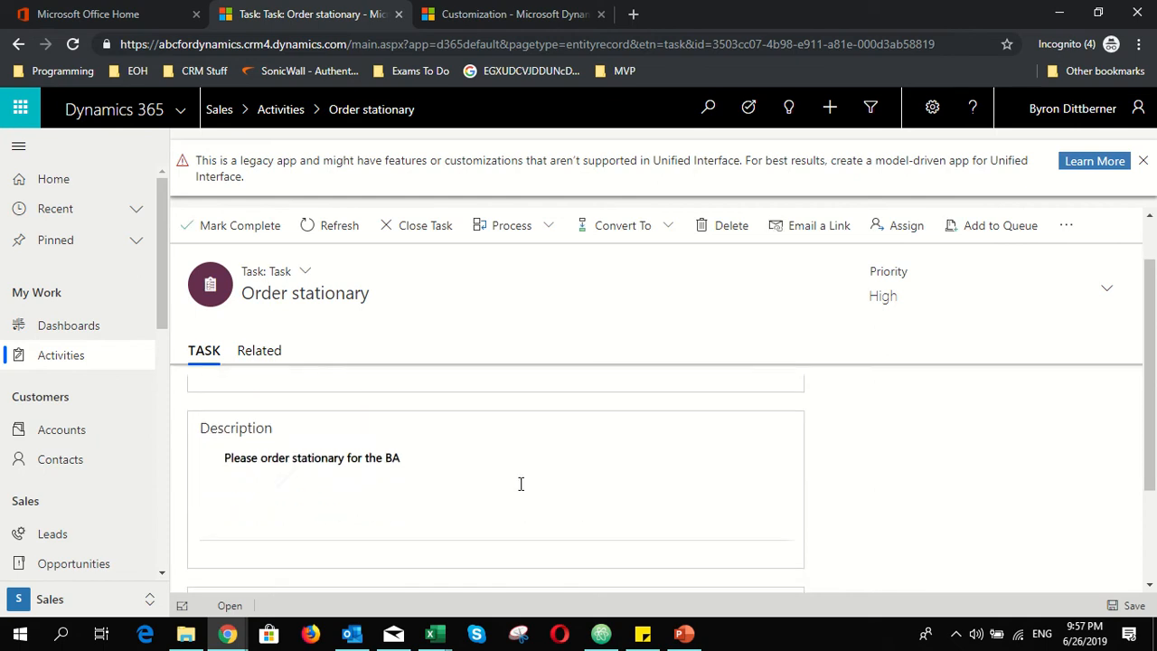
scroll(521, 484, "down", 2)
scroll(520, 484, "up", 2)
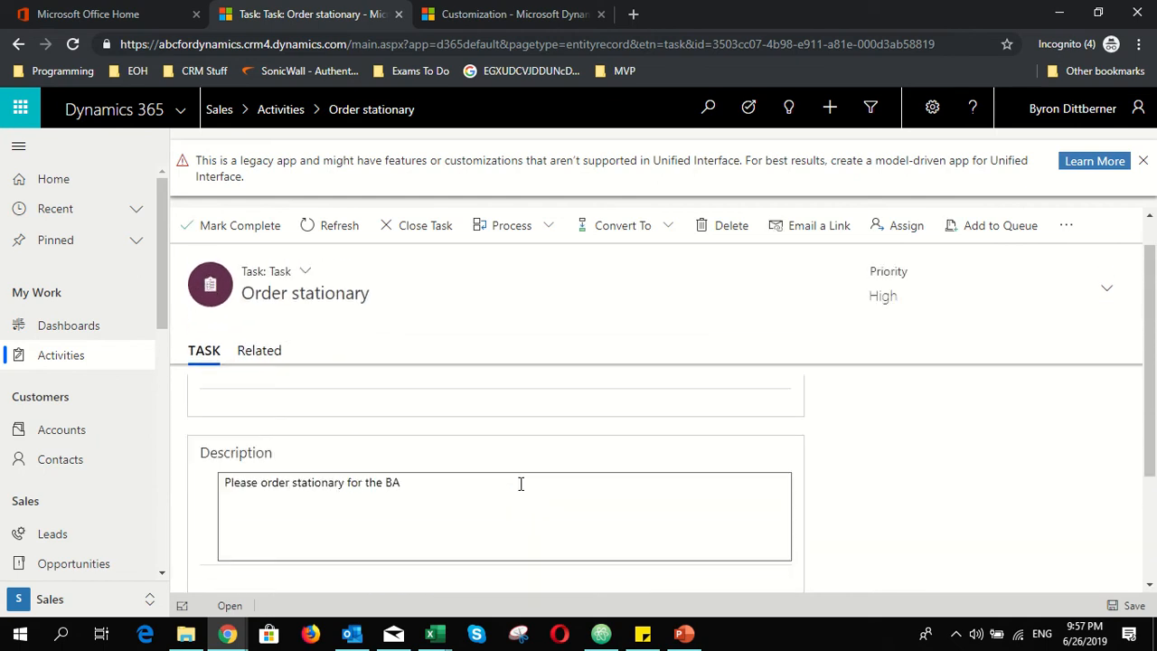
left_click(516, 493)
scroll(496, 493, "down", 1)
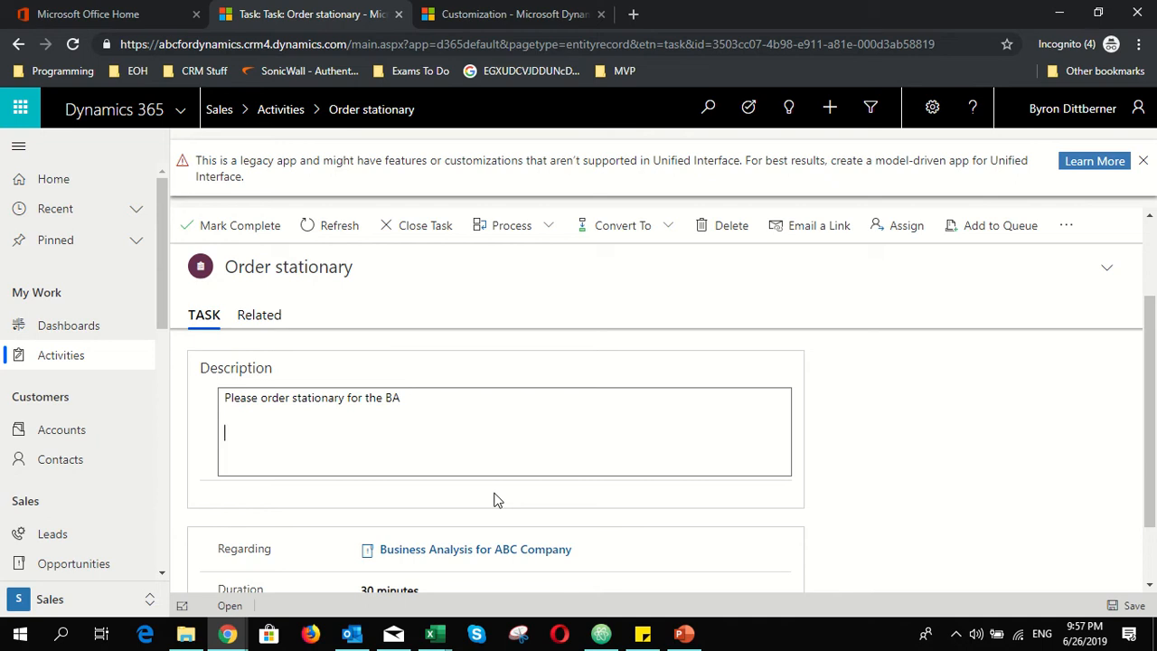
type("Stationary Ordere")
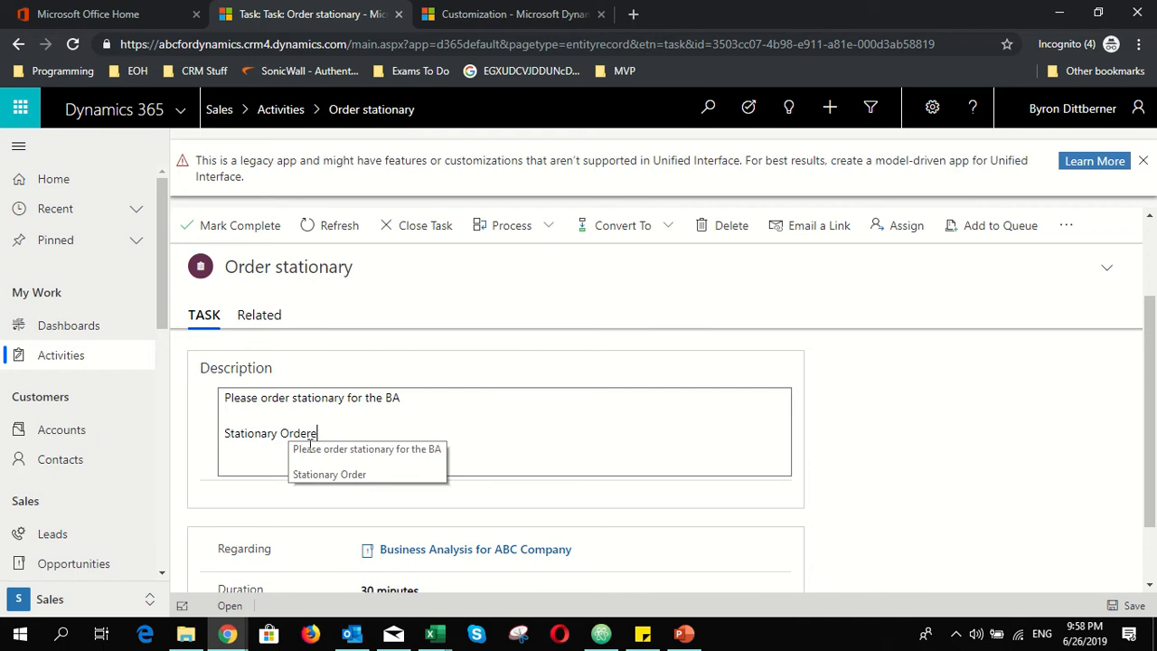
type("d")
left_click(259, 316)
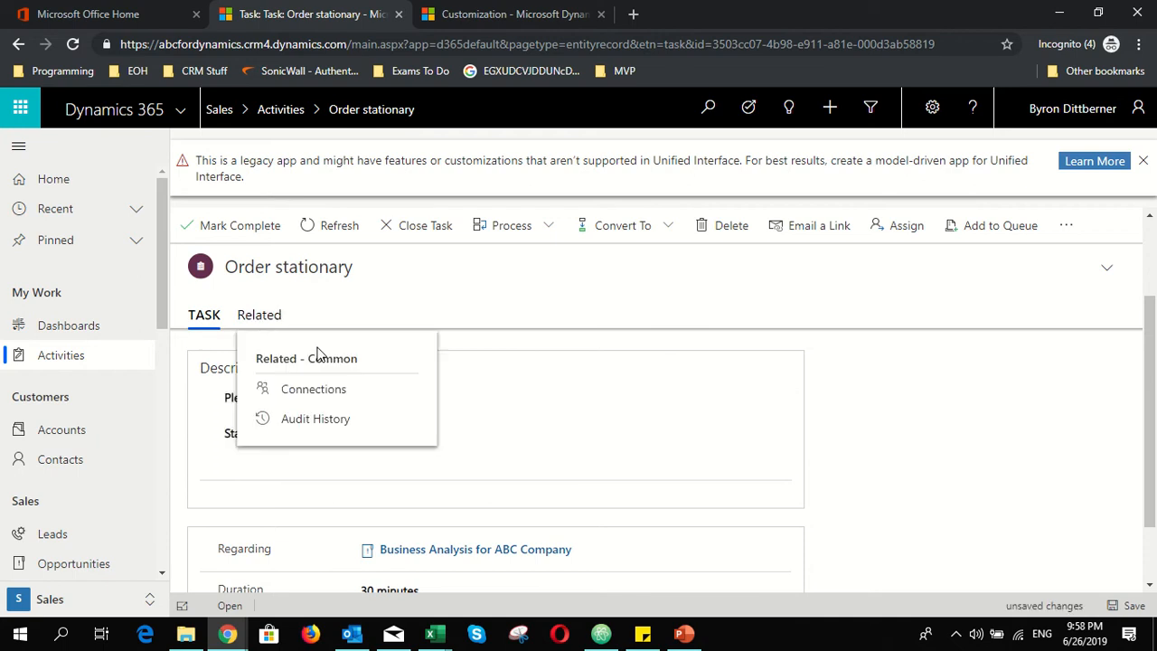
left_click(912, 424)
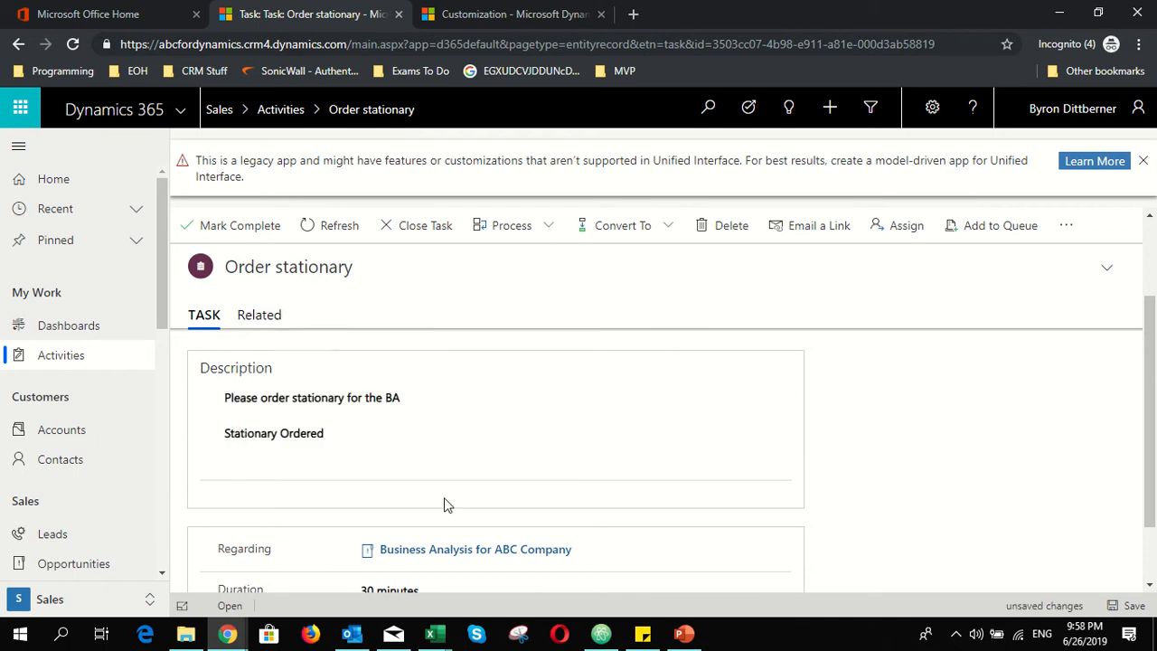
Mark the Order stationary task as complete and check its status in the opportunity's Team Tasks list
scroll(444, 505, "down", 1)
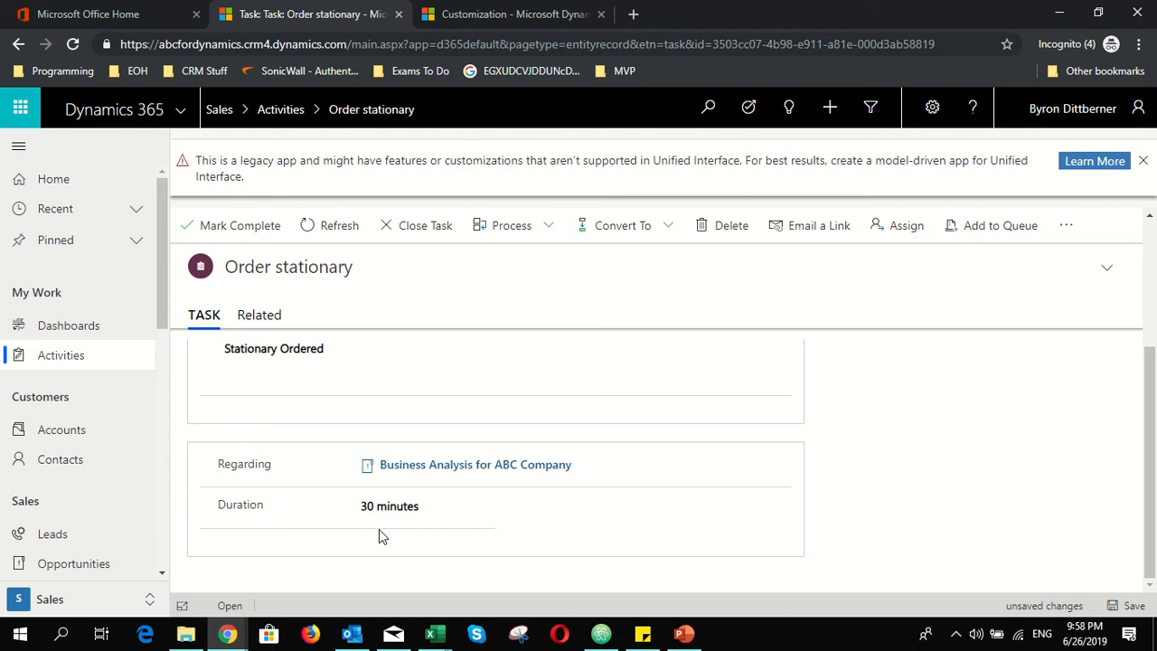
scroll(379, 535, "up", 3)
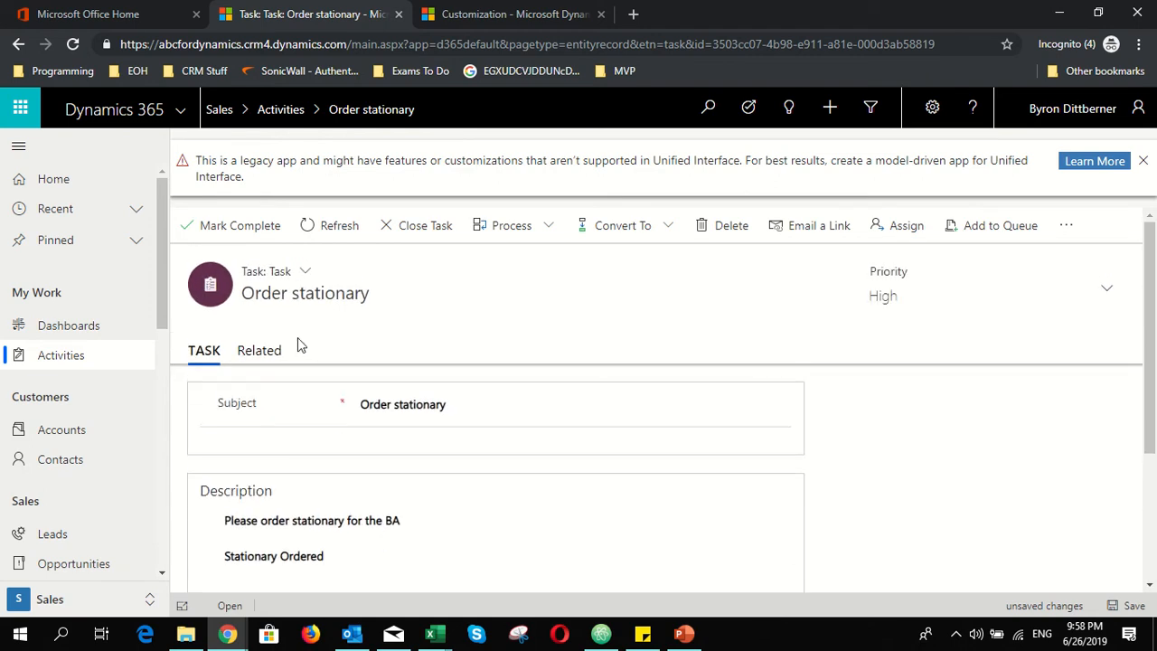
left_click(263, 237)
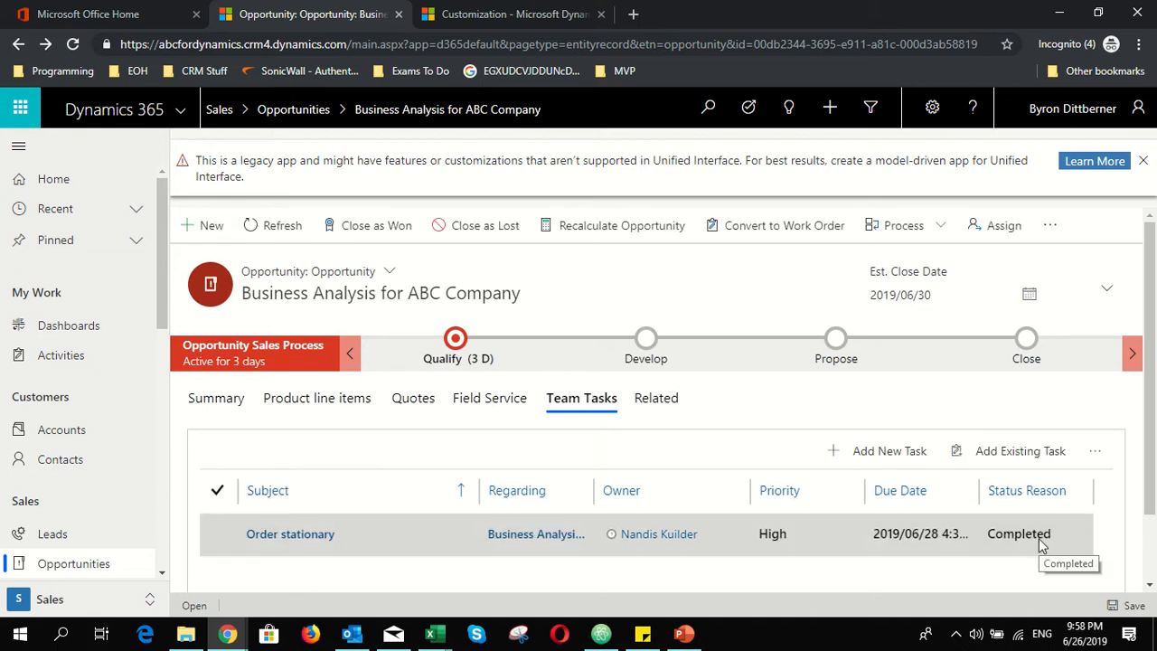
scroll(541, 590, "down", 2)
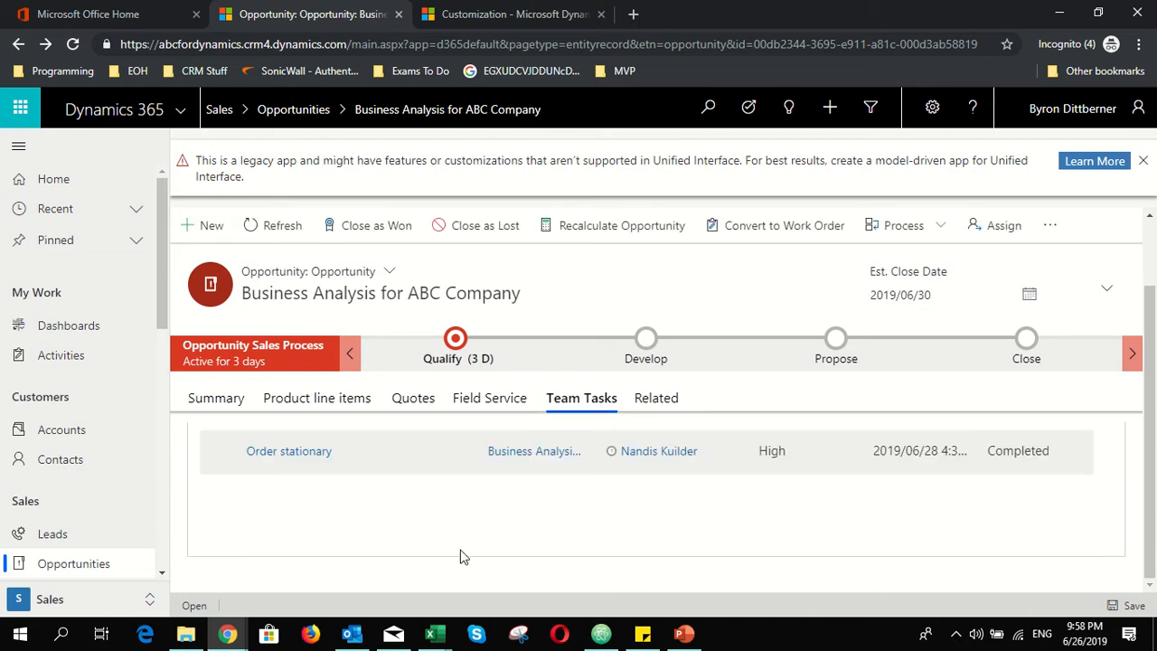
Return to the opportunity's Summary and review the documents and OneDrive item in the Day 7 sticky note
left_click(221, 403)
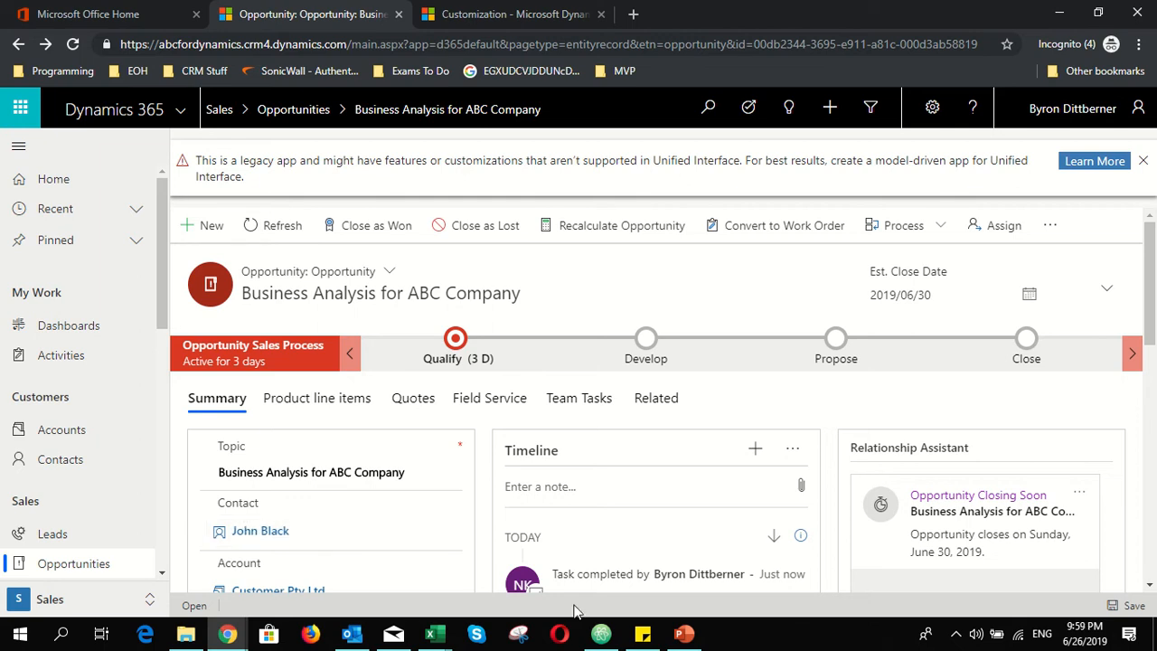
left_click(642, 634)
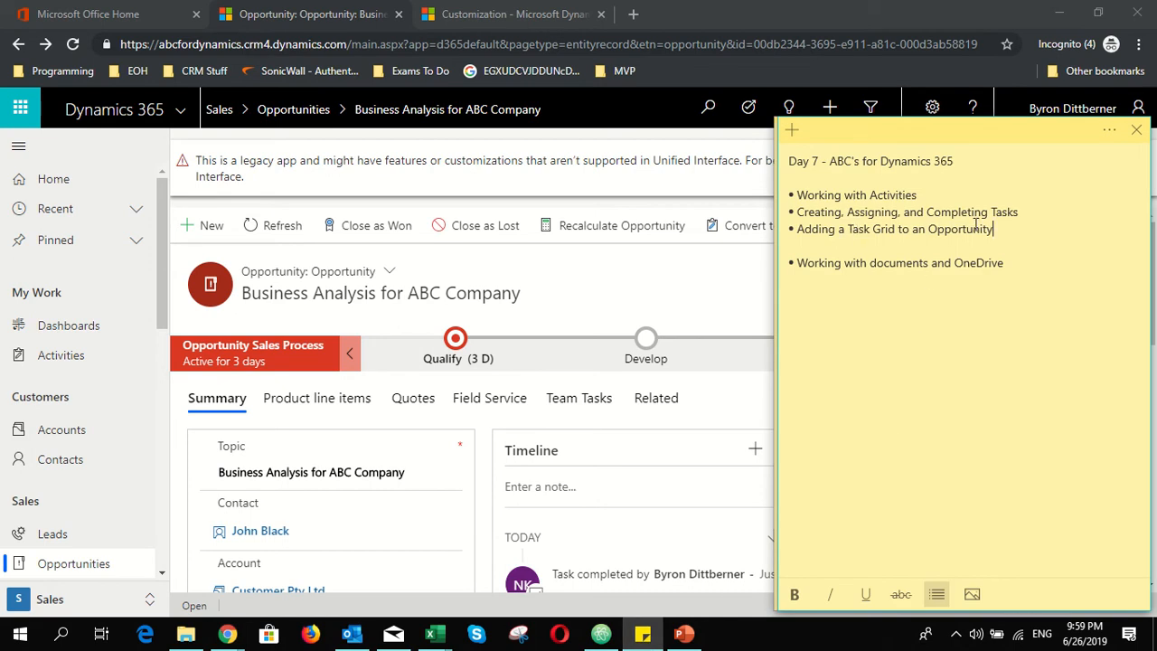
left_click_drag(1021, 263, 799, 275)
left_click(658, 307)
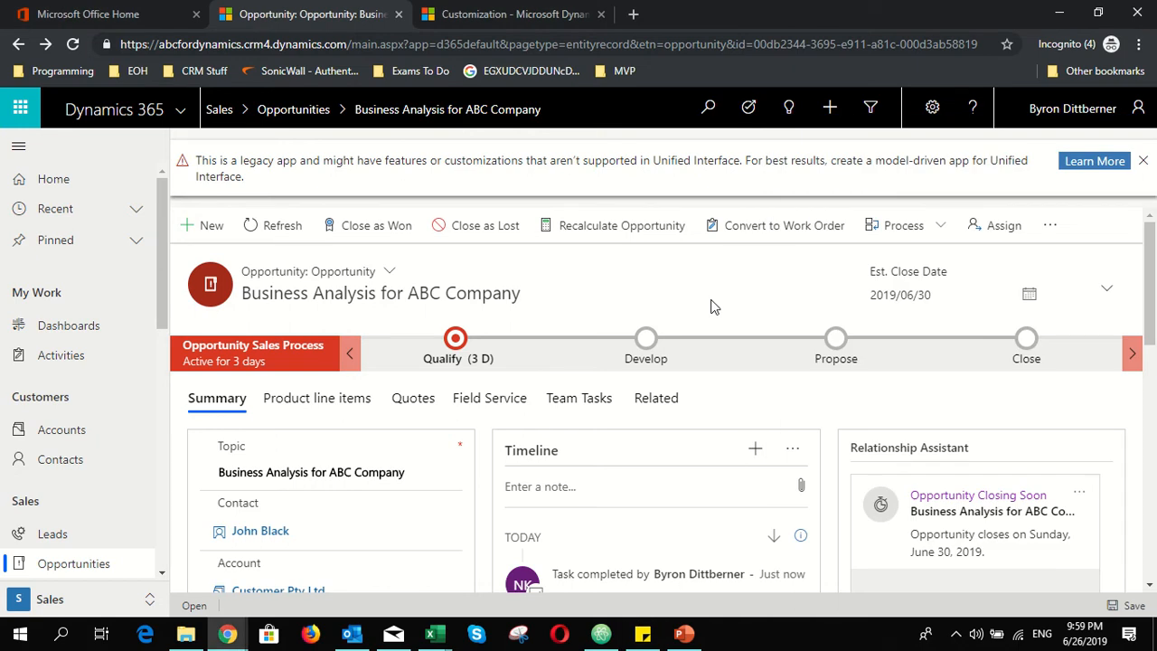
Switch to the Customization page and open the Document Management area of the system settings
left_click(519, 16)
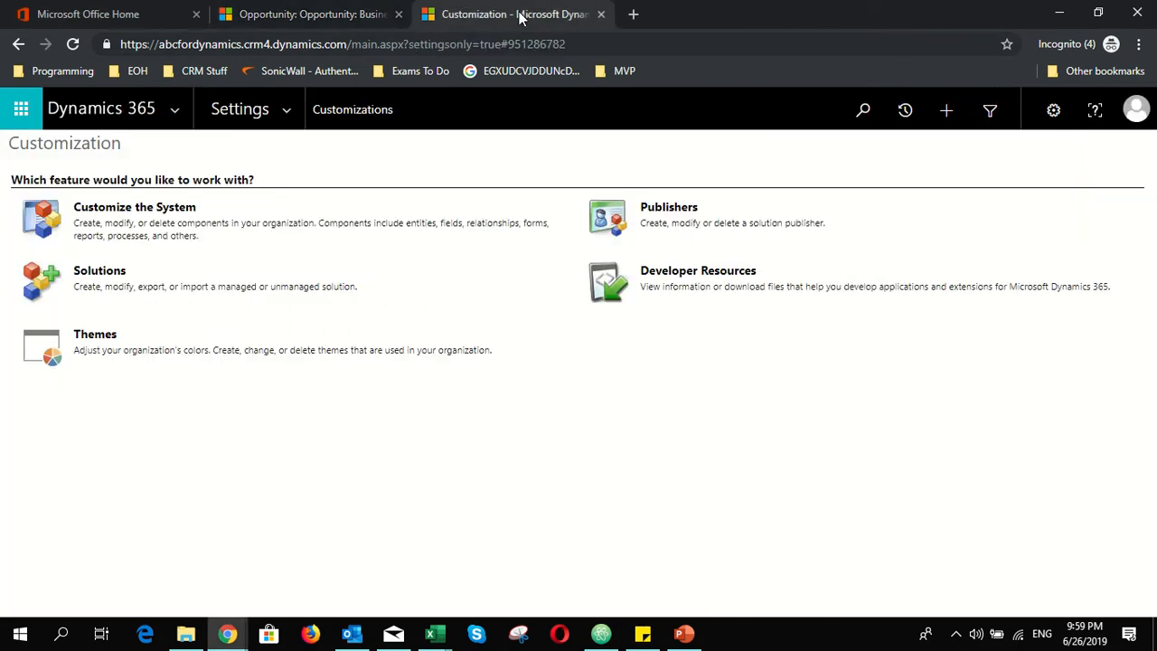
left_click(333, 15)
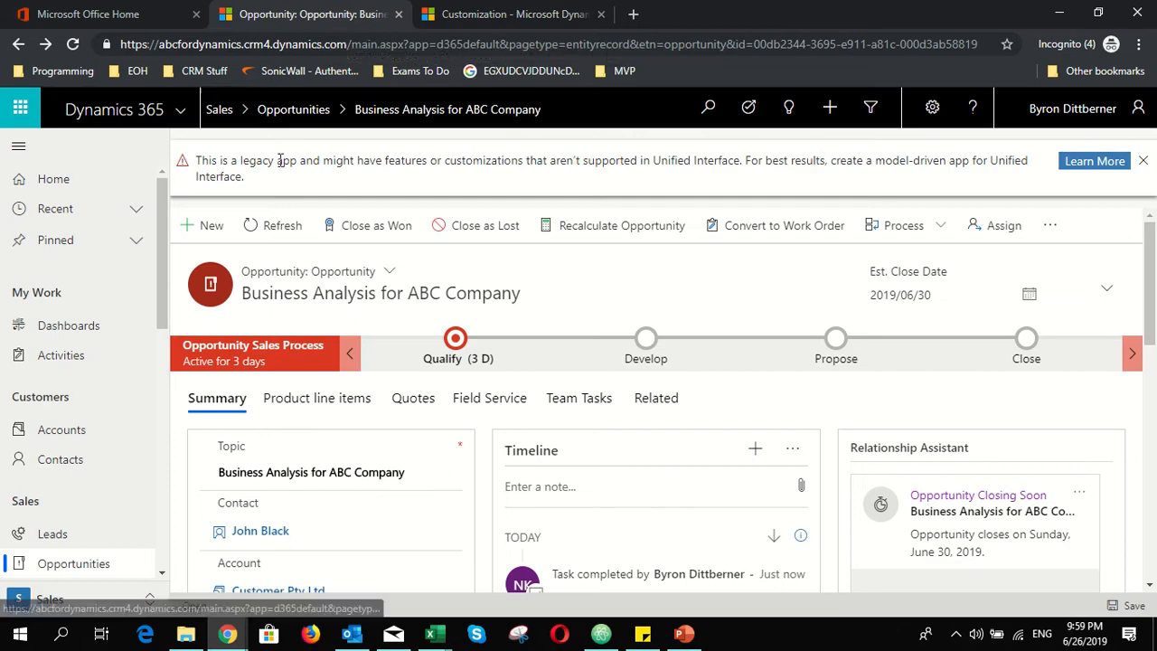
left_click(930, 116)
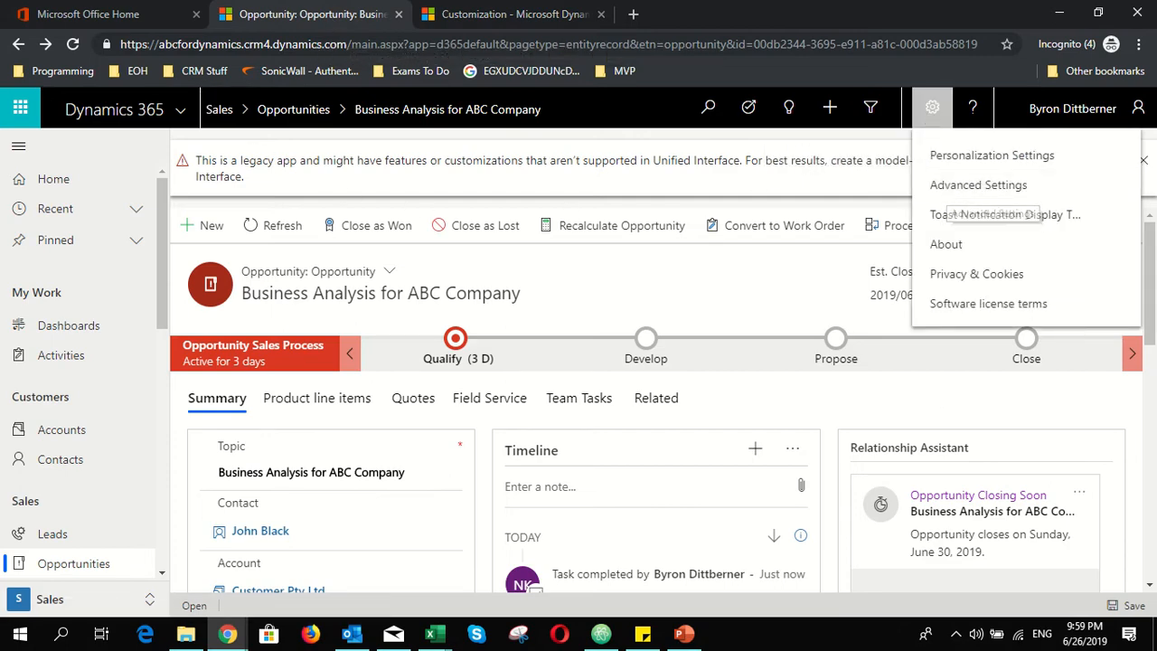
left_click(476, 15)
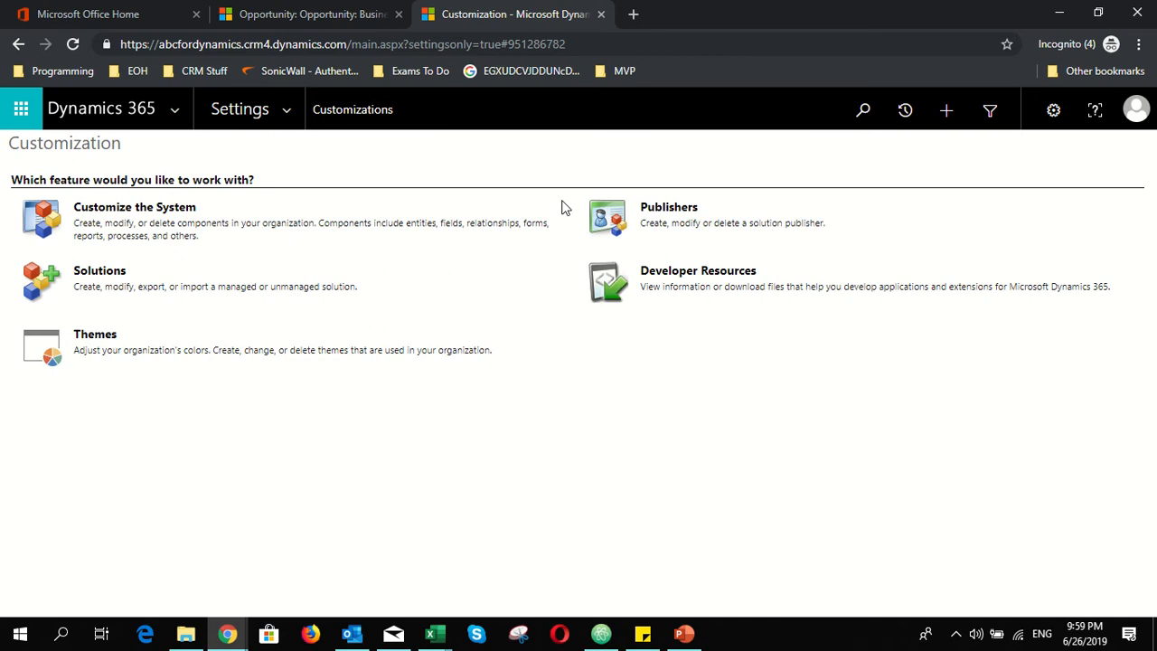
left_click(289, 123)
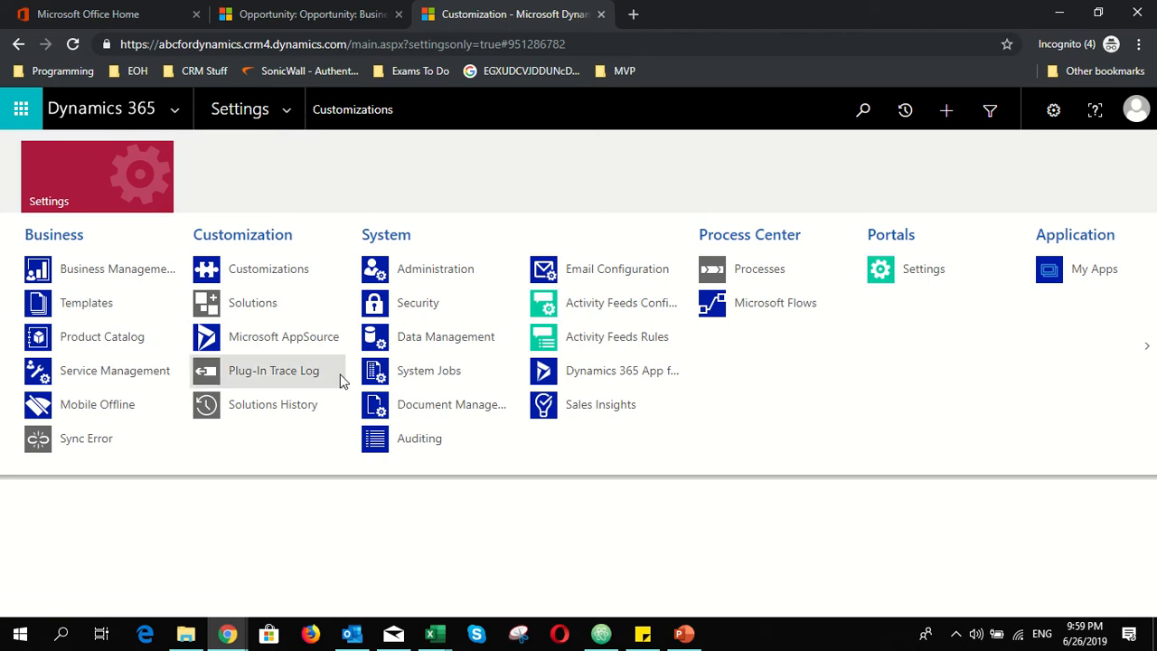
left_click(432, 412)
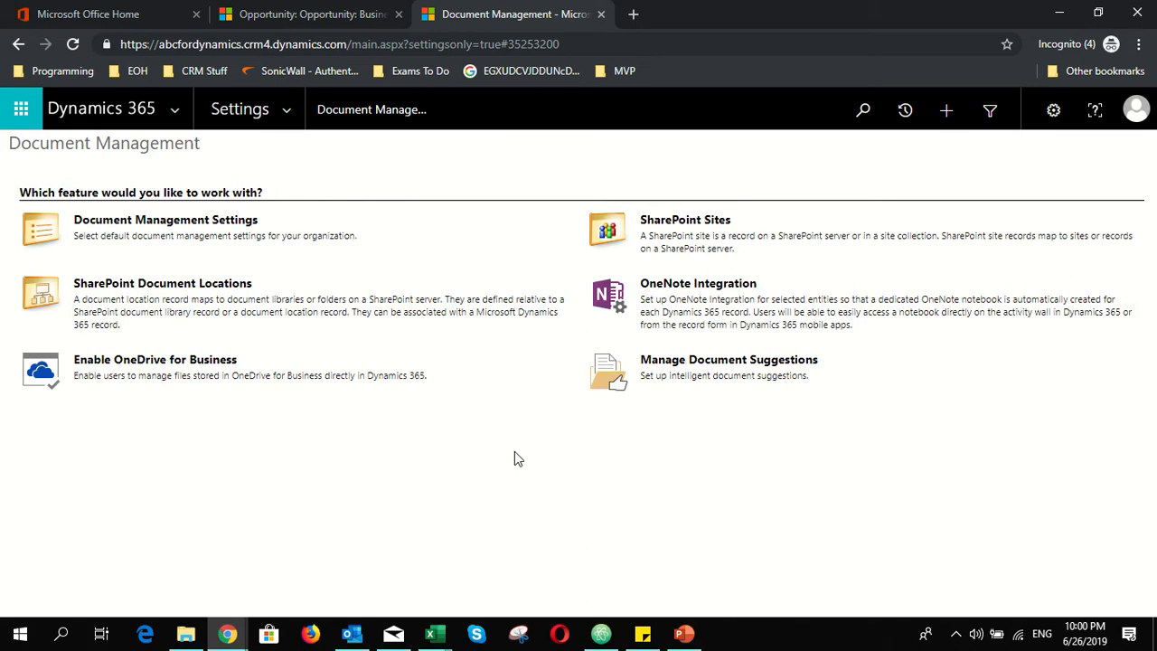
Open the Document Management Settings and check whether the Opportunity entity is enabled in the entity list
left_click(160, 223)
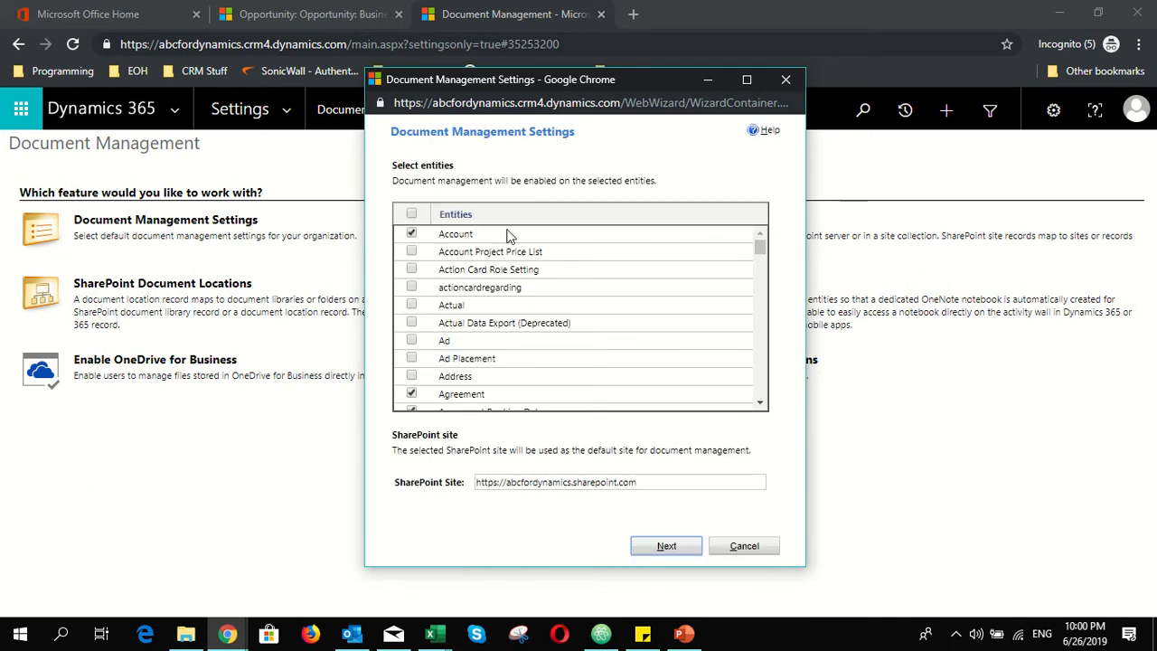
scroll(506, 257, "down", 6)
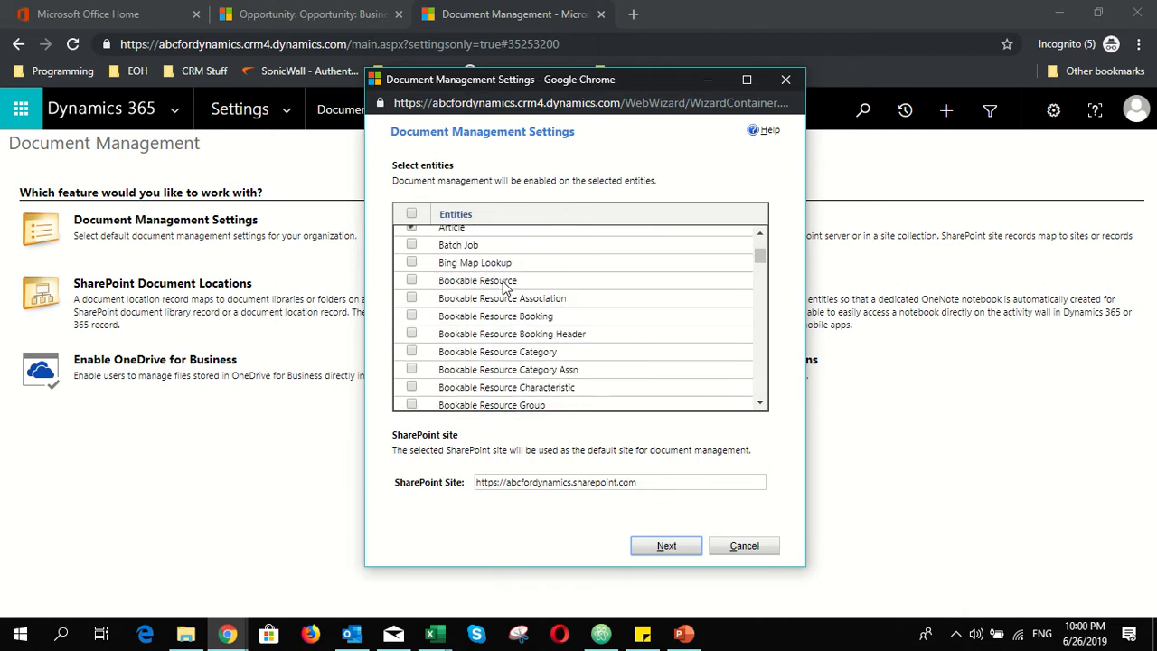
scroll(504, 287, "down", 7)
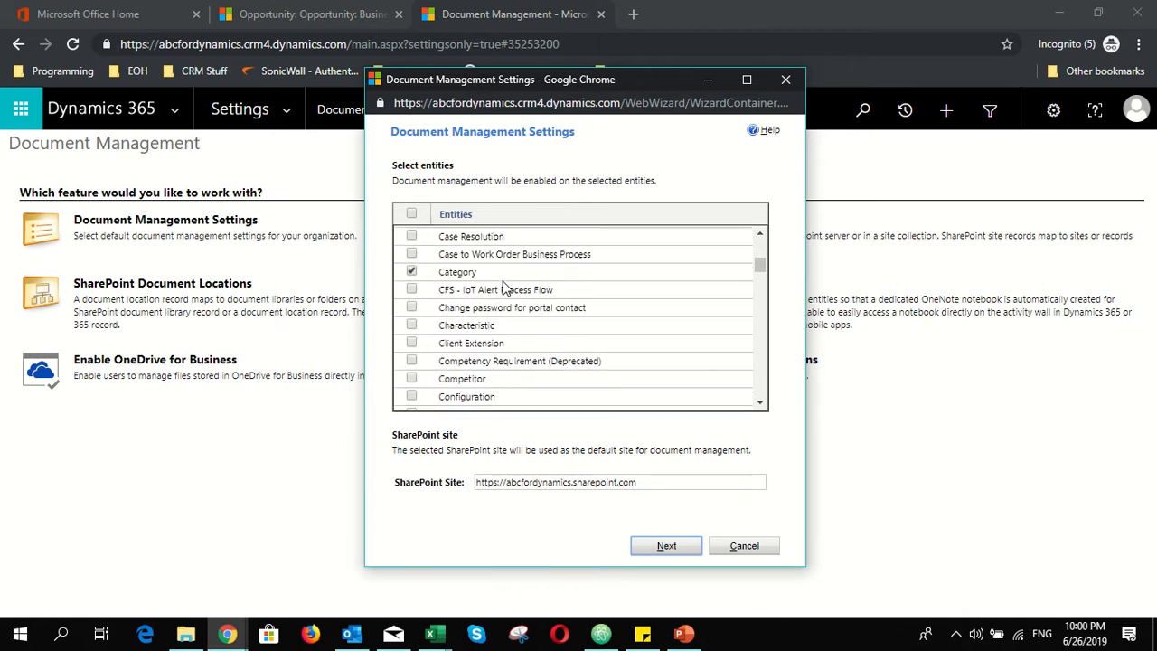
scroll(504, 288, "down", 10)
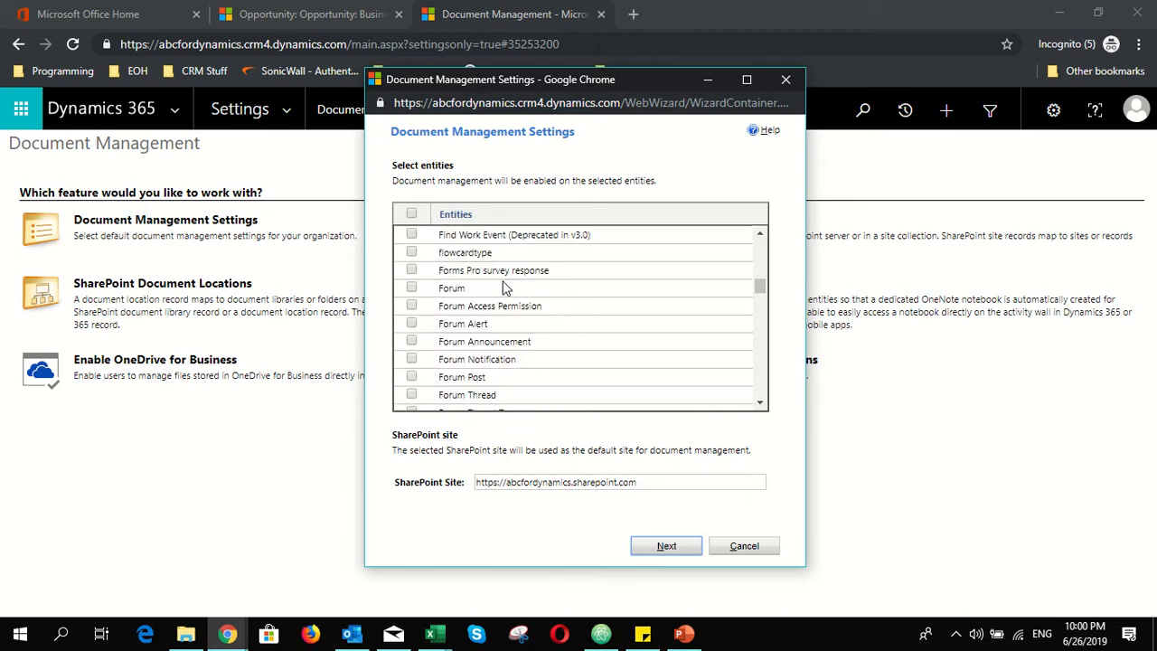
scroll(504, 287, "down", 12)
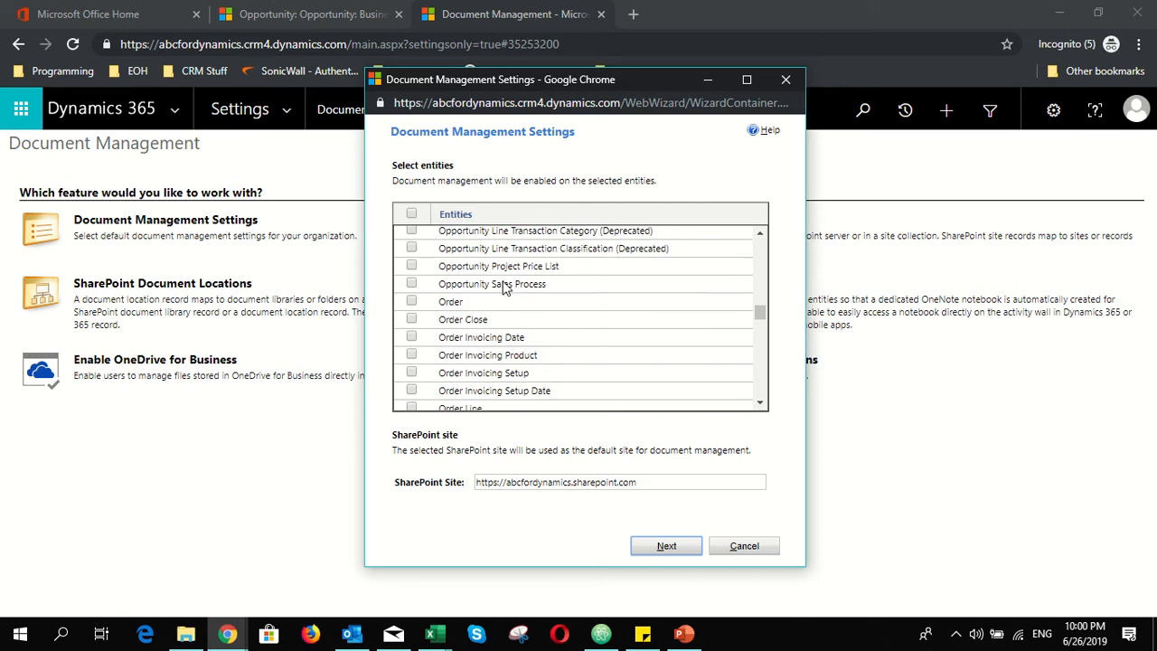
scroll(504, 287, "up", 3)
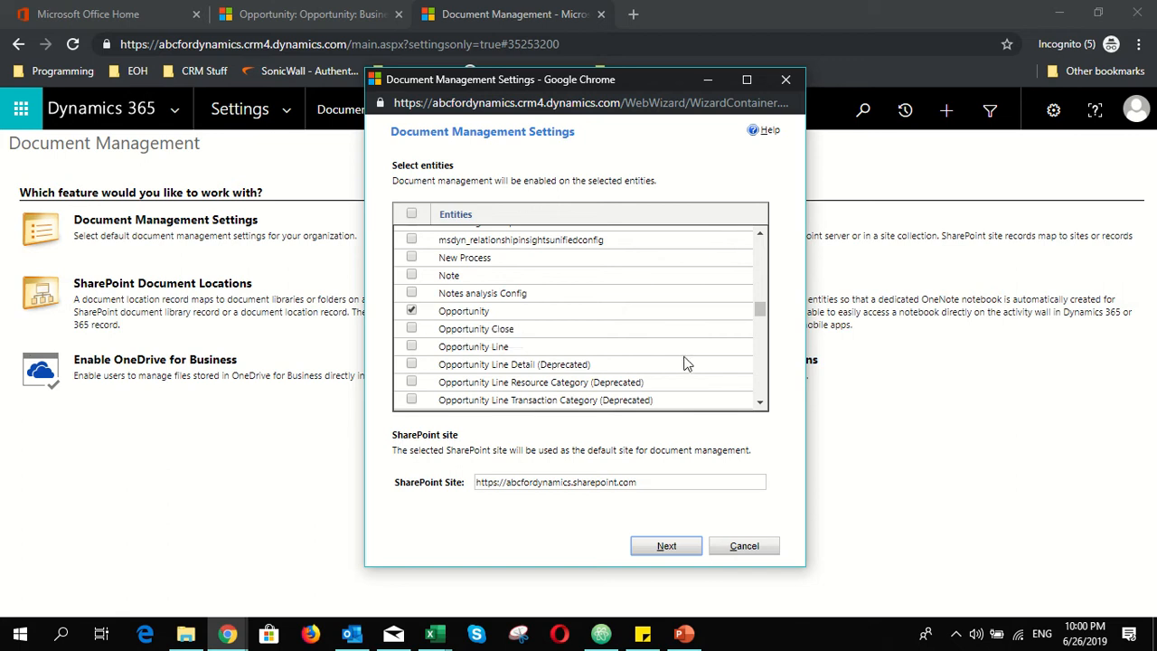
Enable document management for the Task entity and continue to the folder structure settings
left_click_drag(760, 311, 754, 380)
scroll(542, 384, "up", 3)
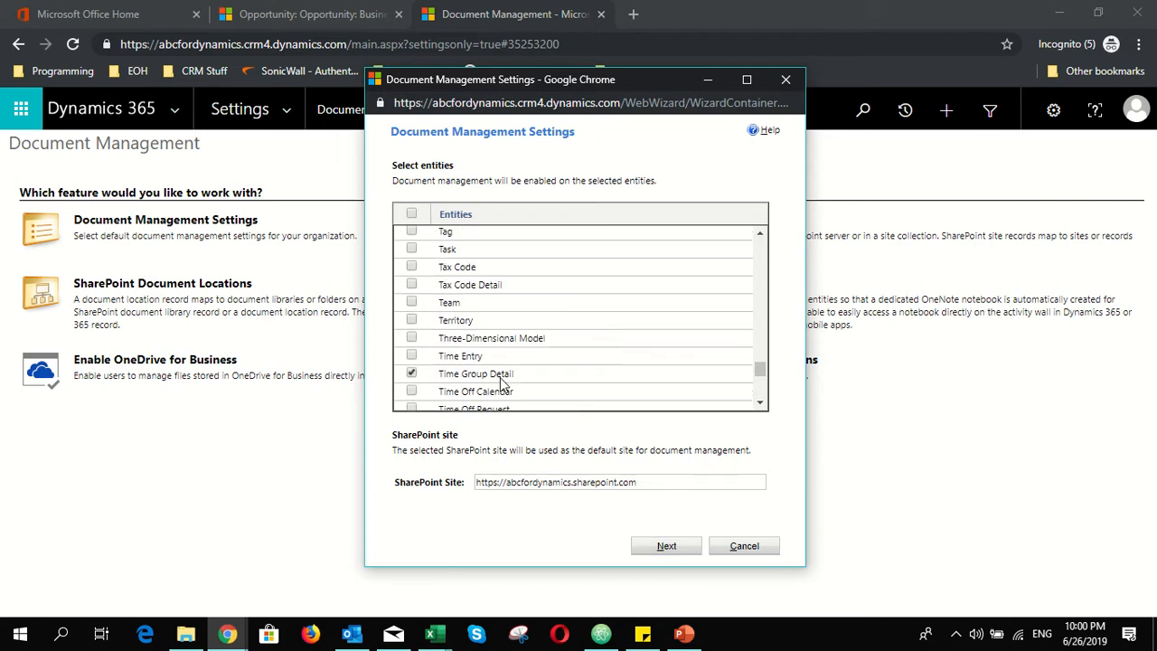
scroll(503, 383, "up", 1)
left_click(411, 334)
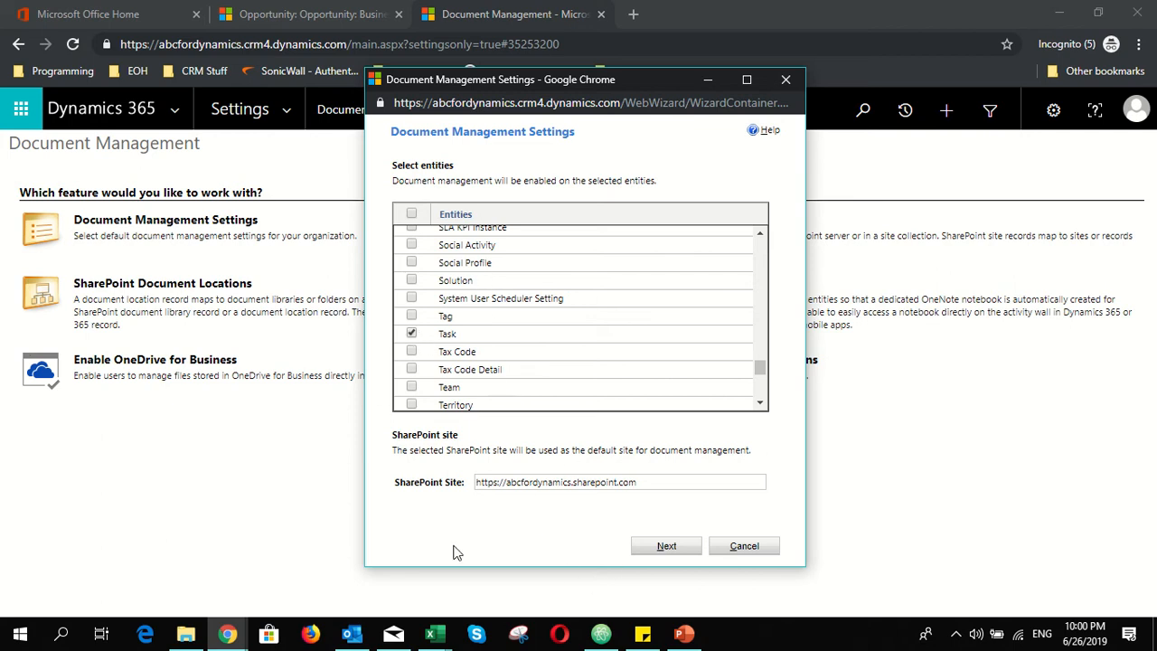
left_click(666, 547)
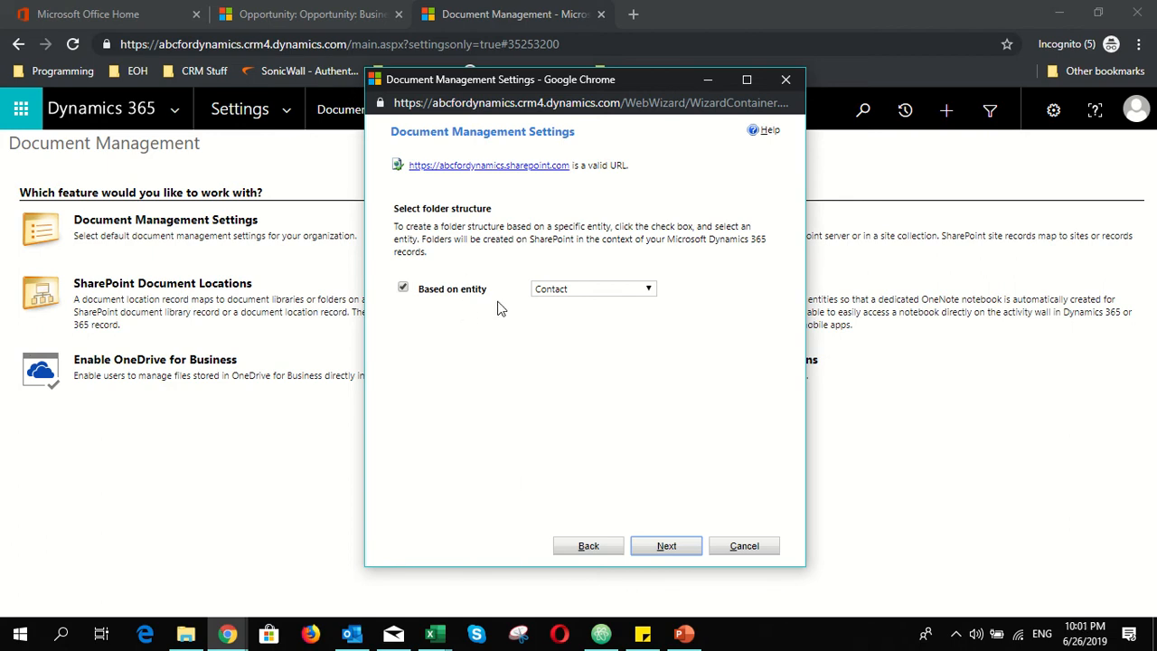
Keep the folder structure based on the Contact entity and start creating the document libraries on the SharePoint site
left_click(552, 290)
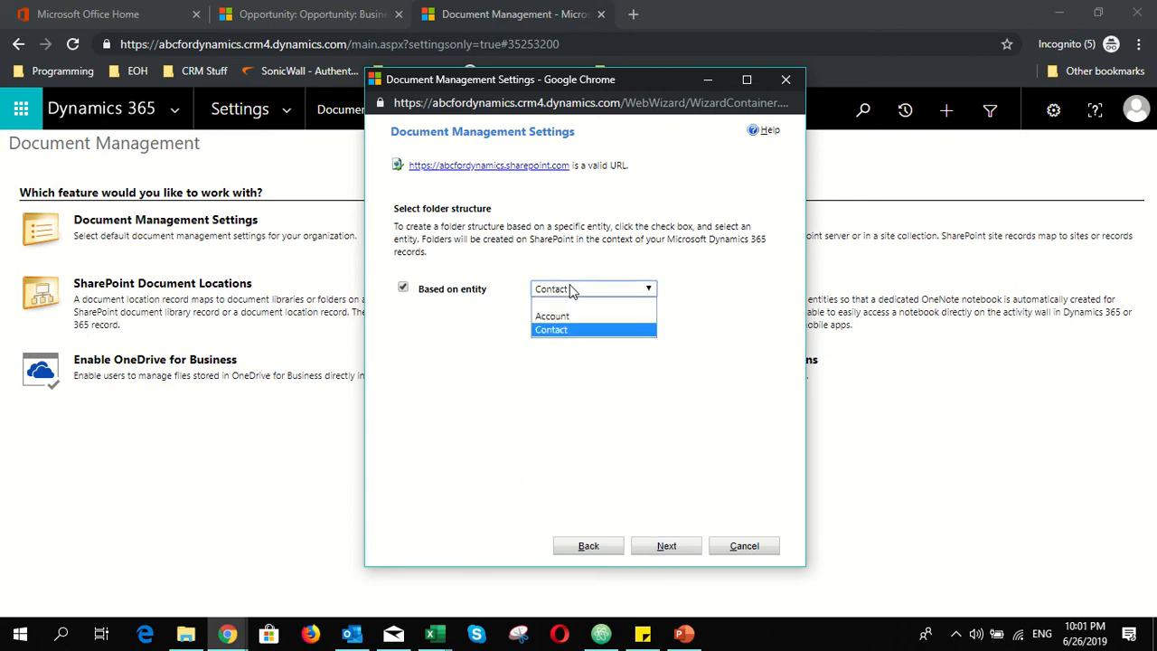
left_click(567, 330)
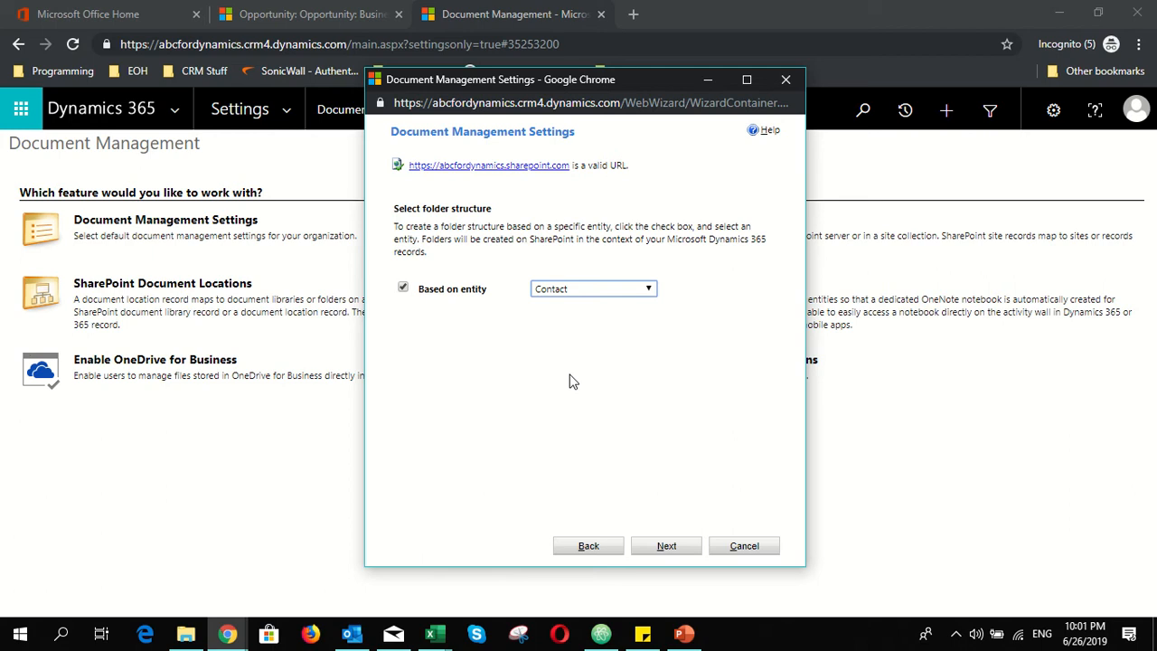
left_click(666, 546)
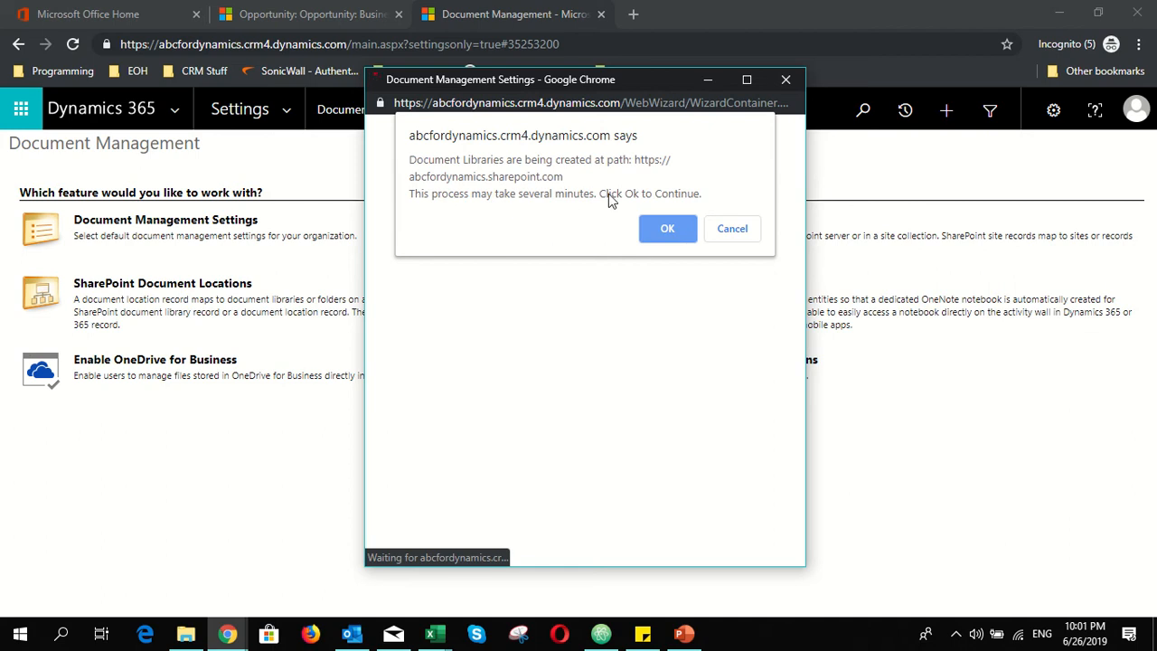
left_click(668, 229)
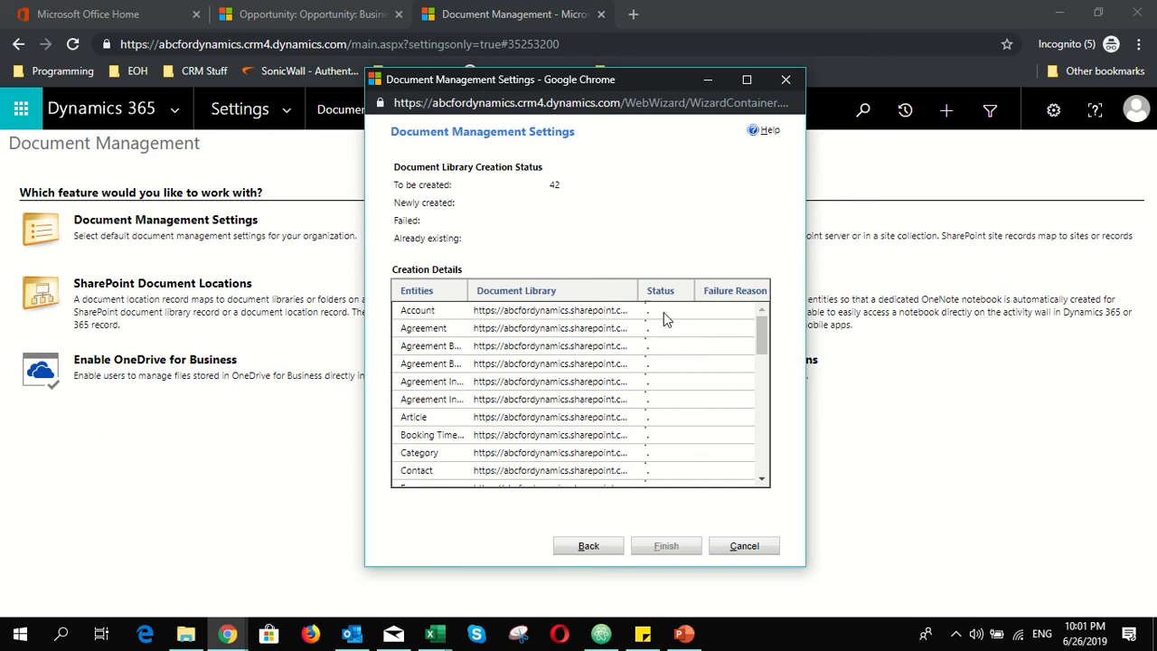
Review the document library creation details, checking the status of the Task entity's library
scroll(663, 318, "down", 3)
scroll(665, 318, "down", 2)
scroll(697, 434, "up", 6)
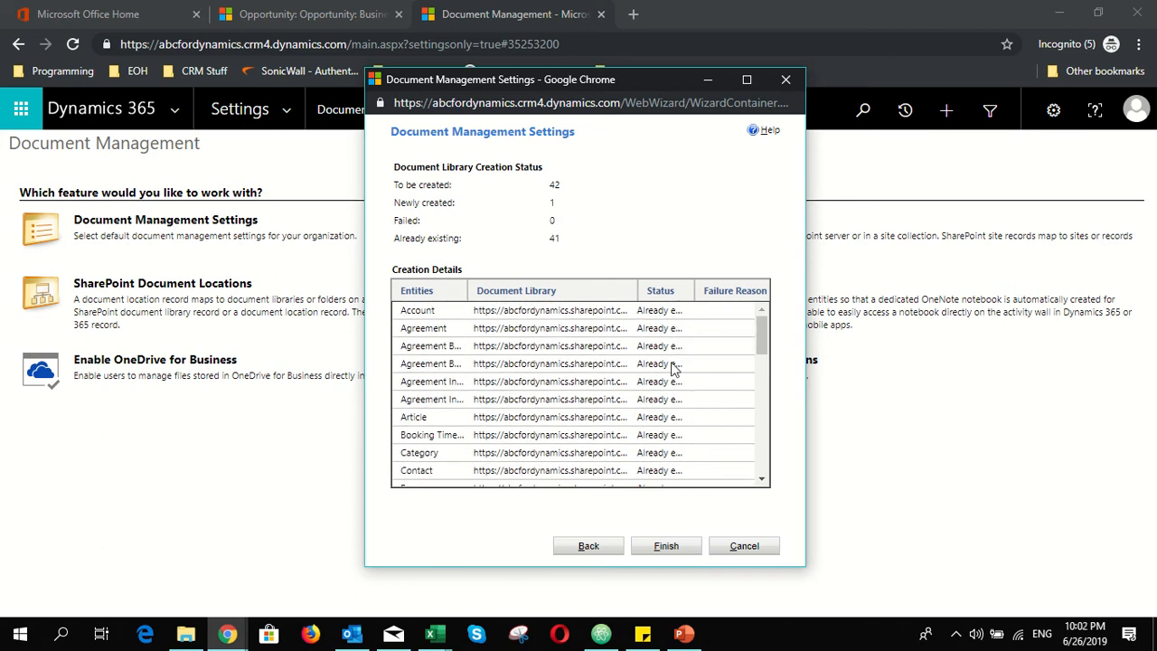
scroll(666, 465, "down", 4)
scroll(666, 465, "down", 5)
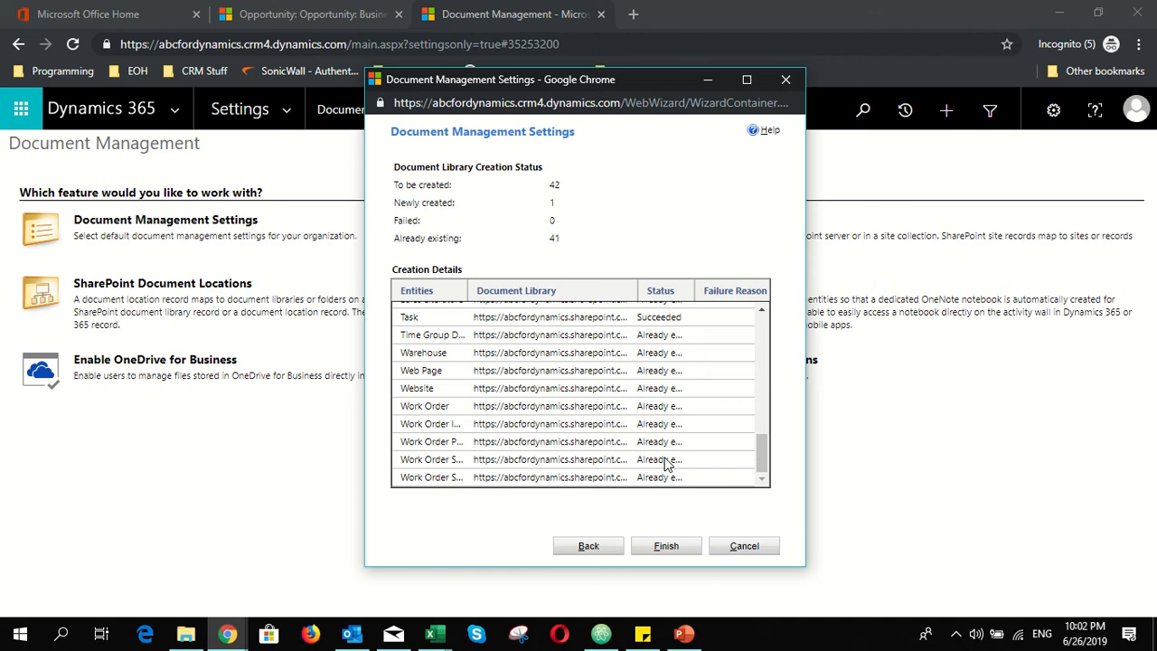
scroll(666, 464, "up", 2)
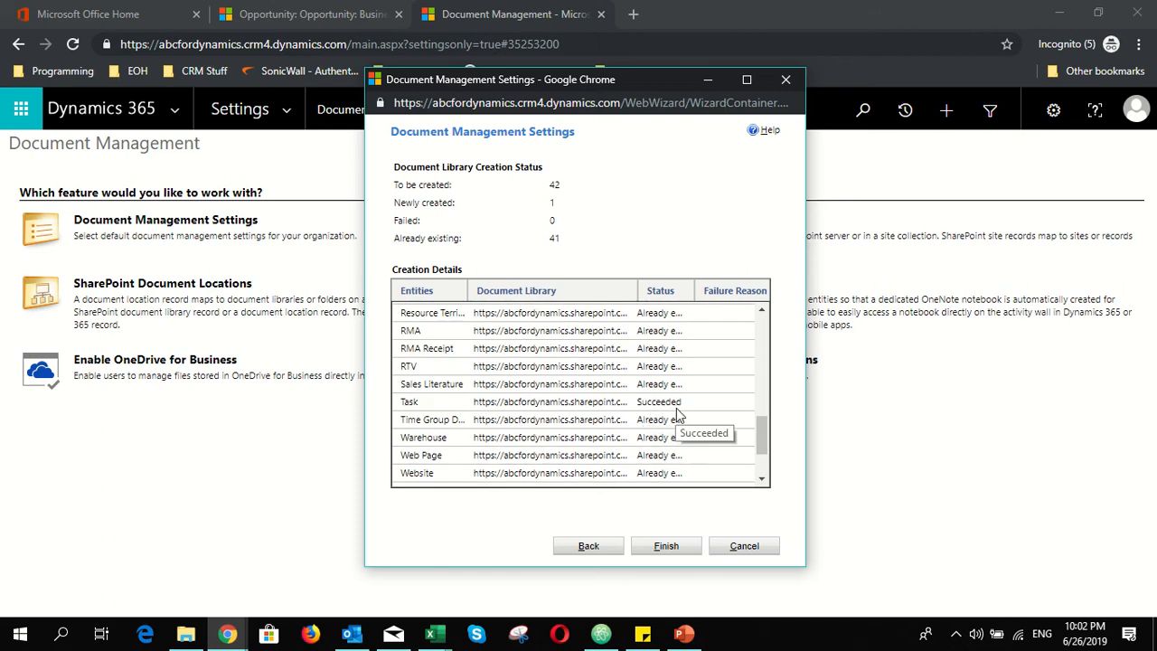
Finish the document library creation wizard and enable OneDrive for Business for document management
scroll(674, 420, "down", 2)
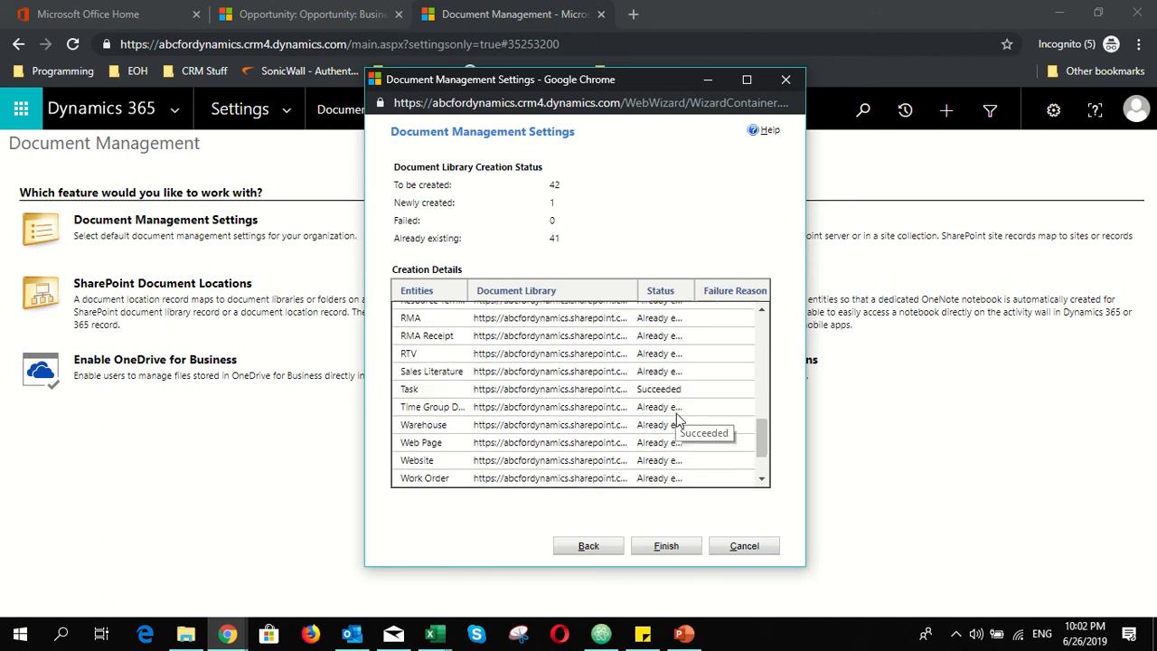
left_click(666, 546)
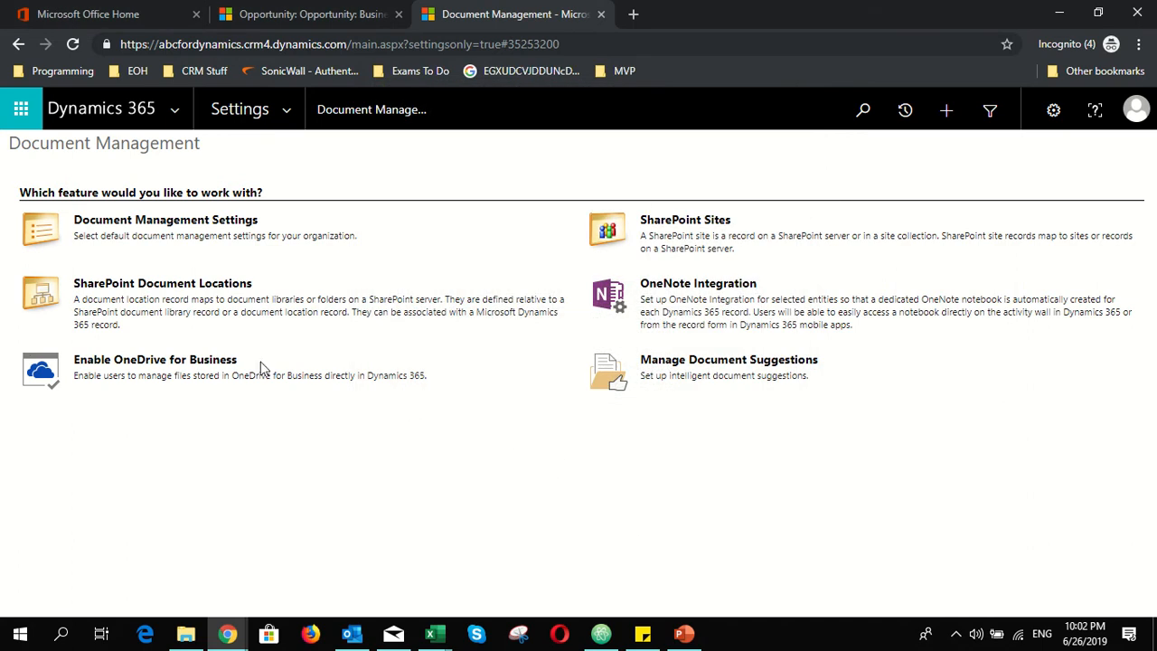
left_click(197, 370)
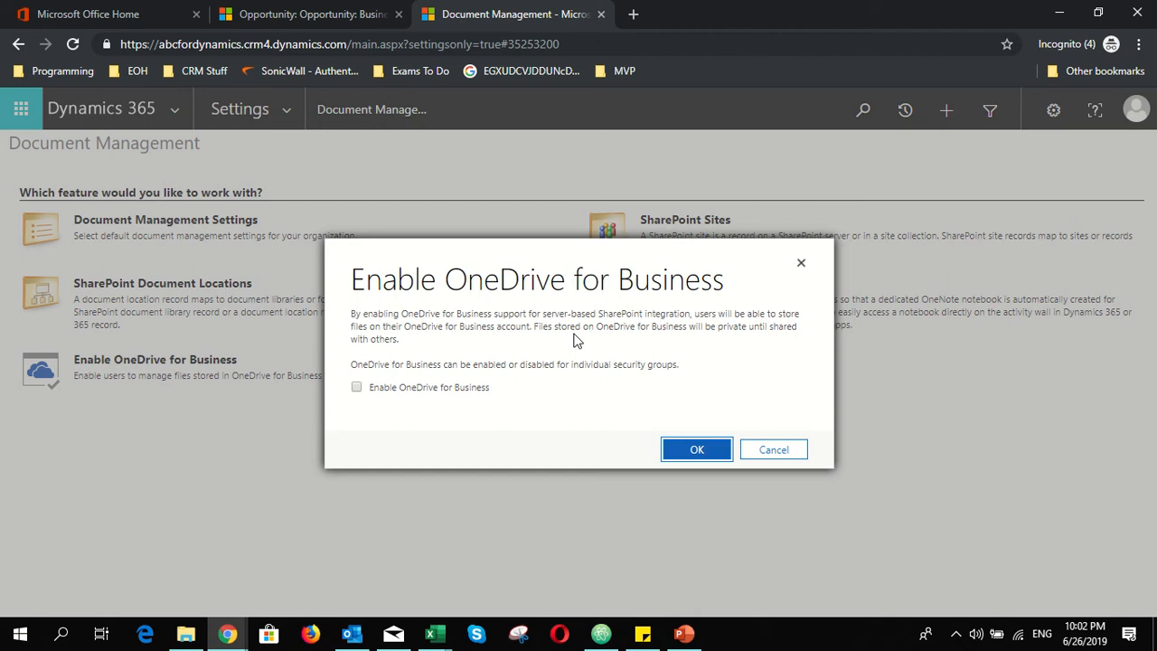
left_click(124, 14)
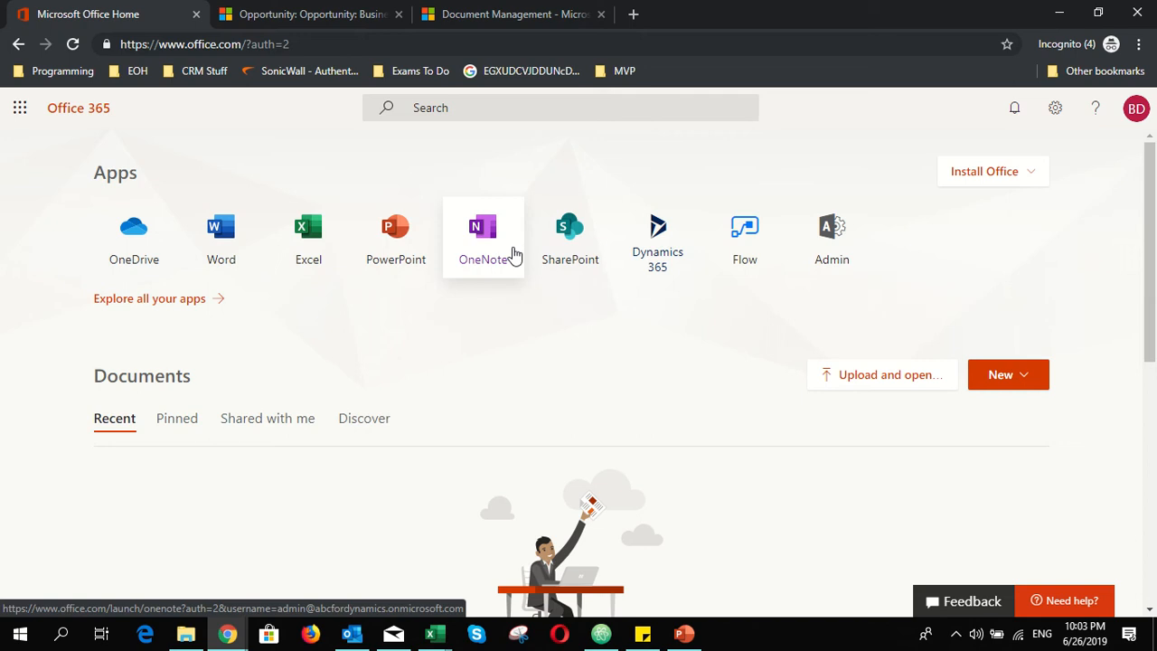
left_click(485, 15)
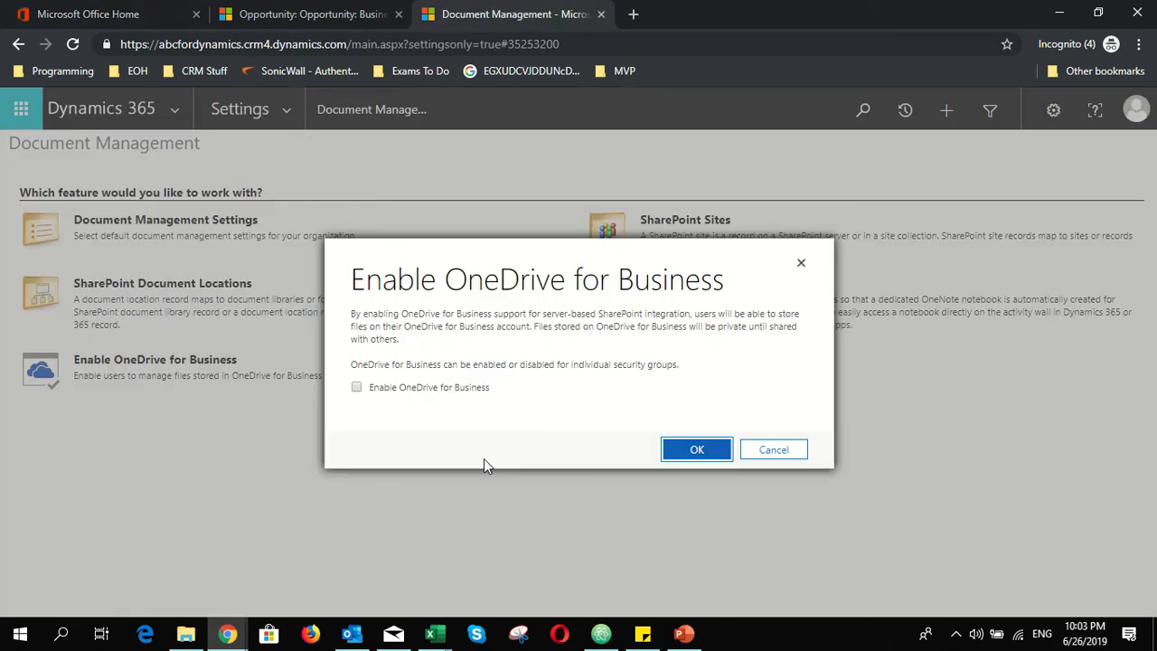
left_click(357, 388)
left_click(702, 452)
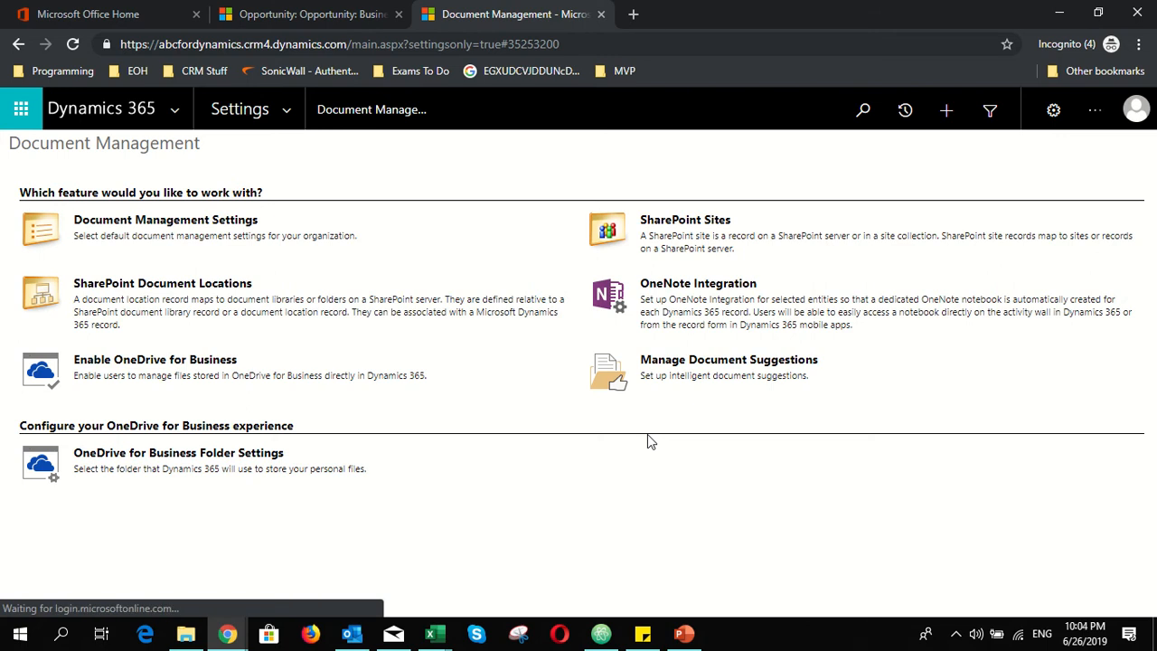
Review which entities are enabled for OneNote integration and finish the settings with the existing selection
left_click(682, 288)
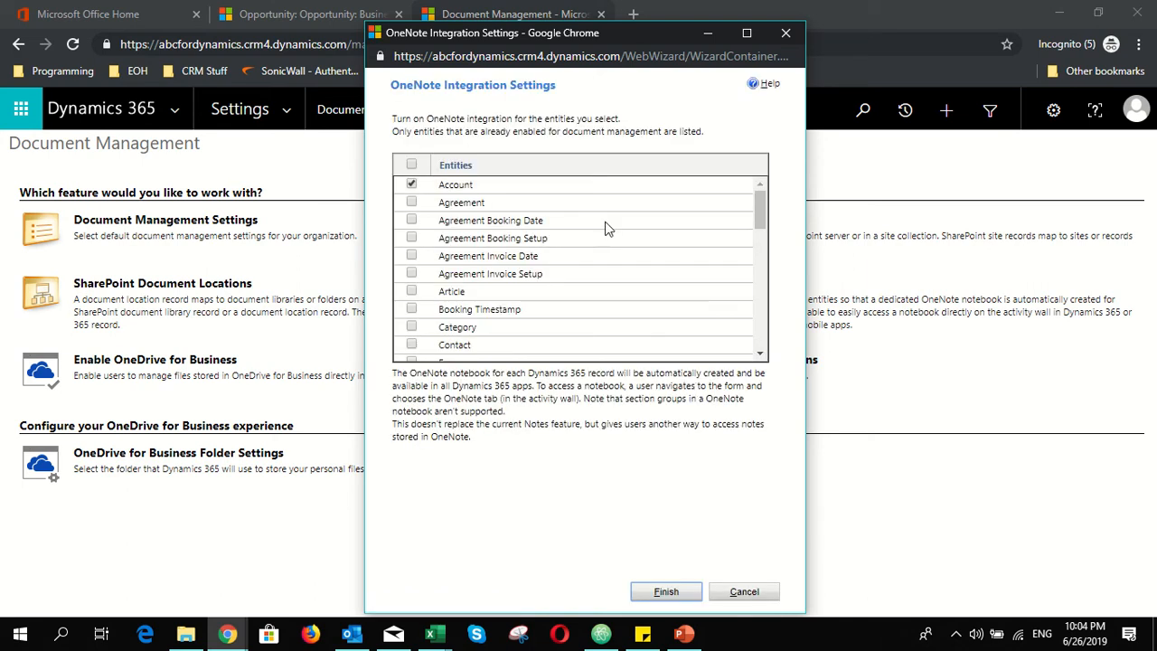
scroll(605, 244, "down", 7)
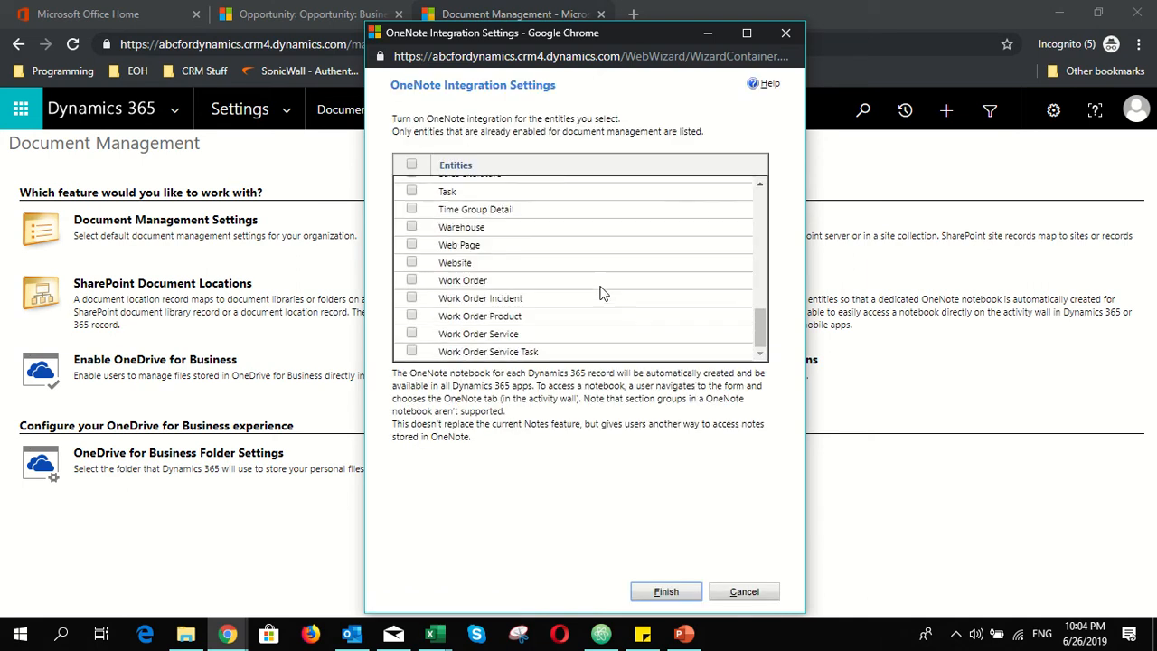
scroll(604, 293, "up", 10)
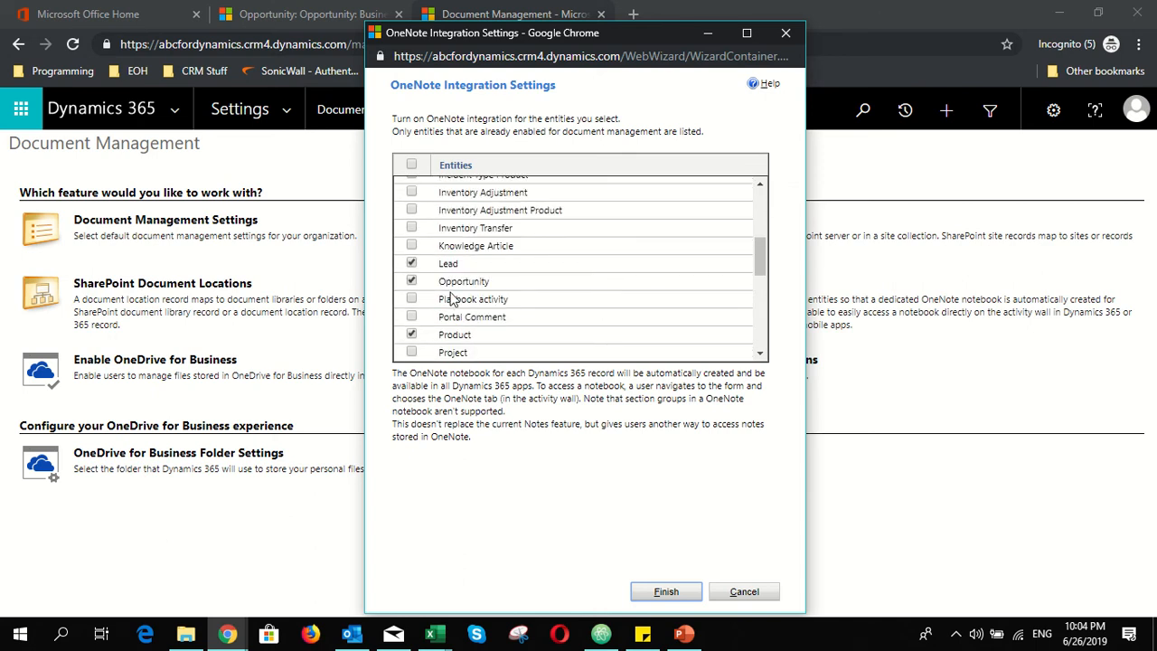
left_click(660, 593)
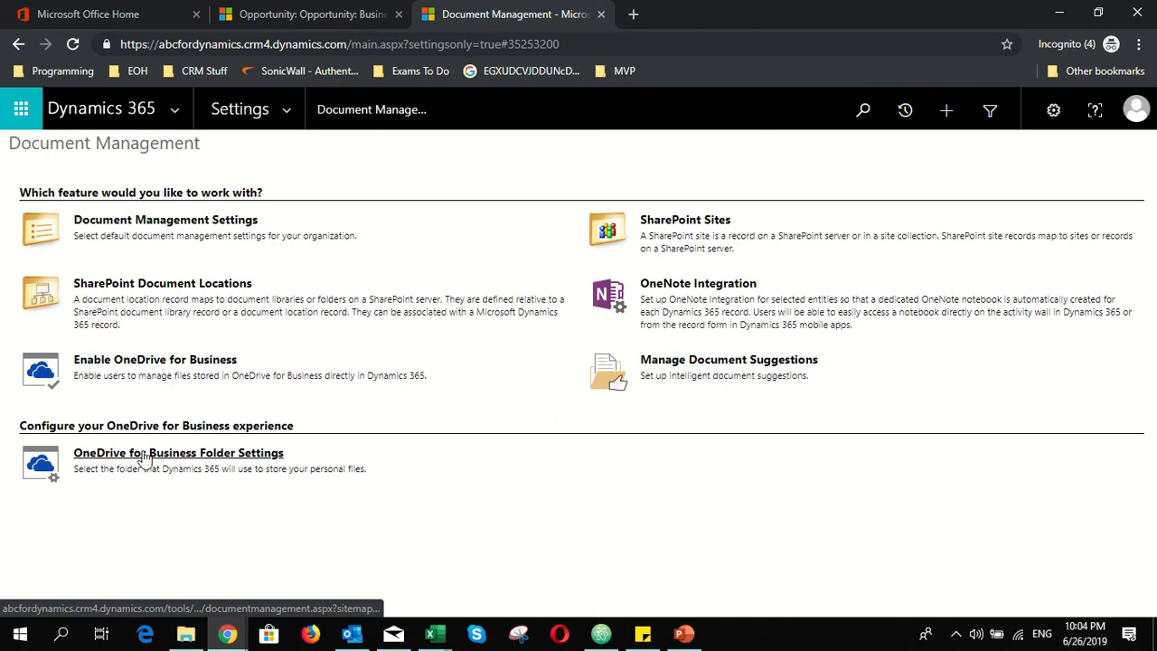
Confirm Dynamics365 as the folder for personal files in the OneDrive for Business Folder Settings
left_click(261, 454)
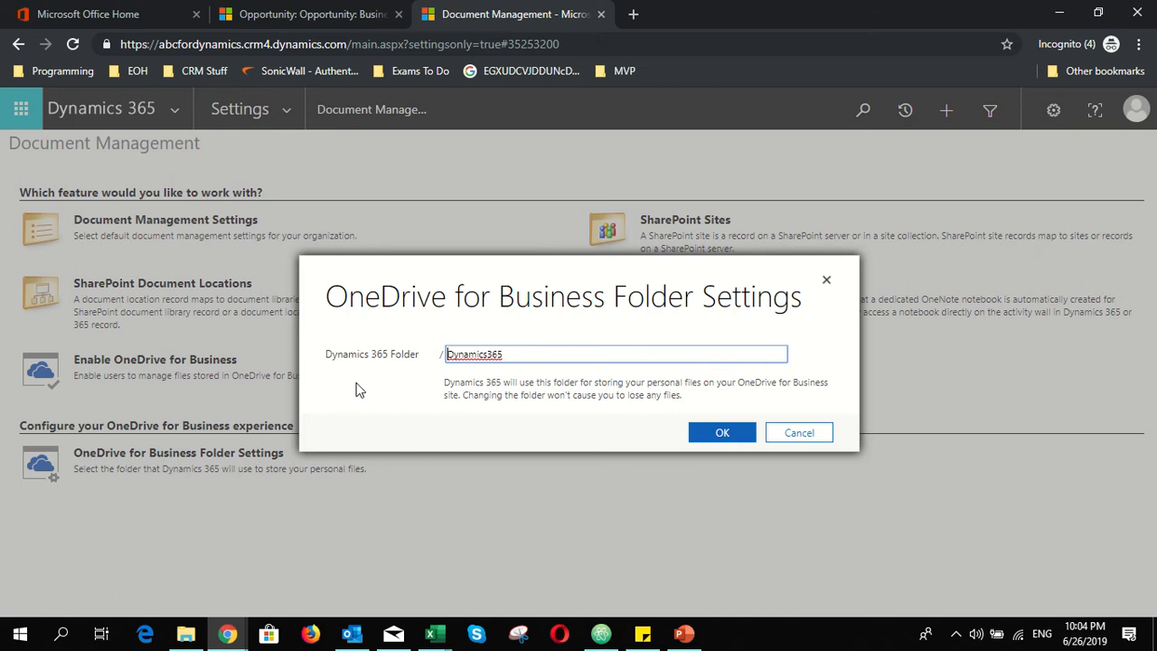
left_click(737, 440)
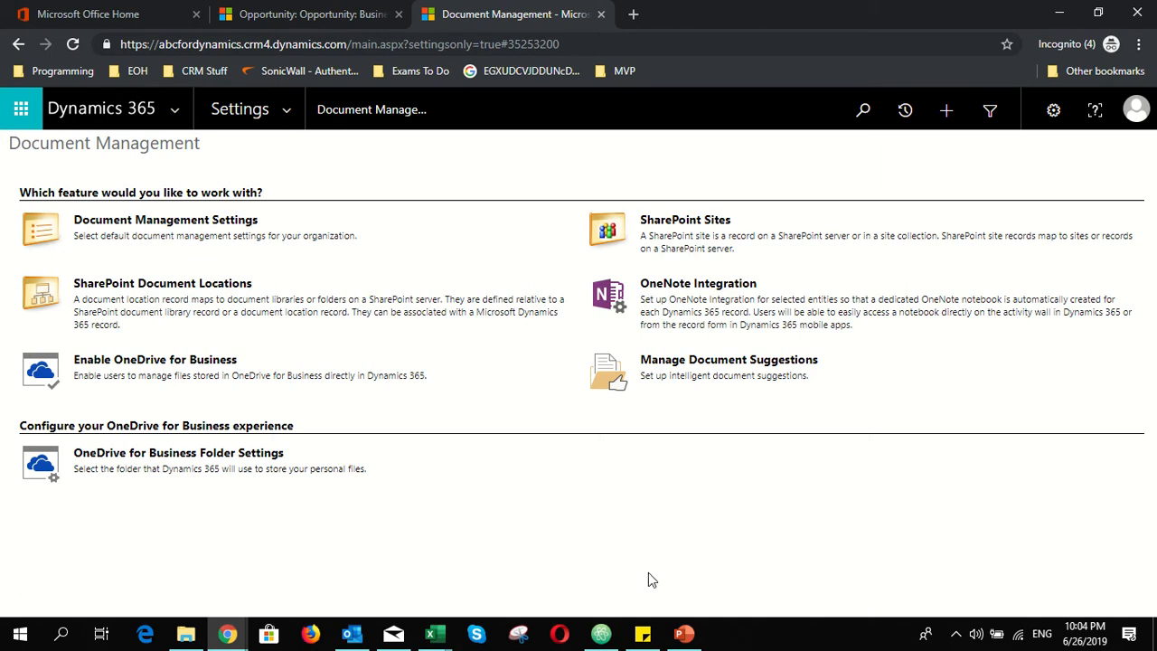
left_click(286, 121)
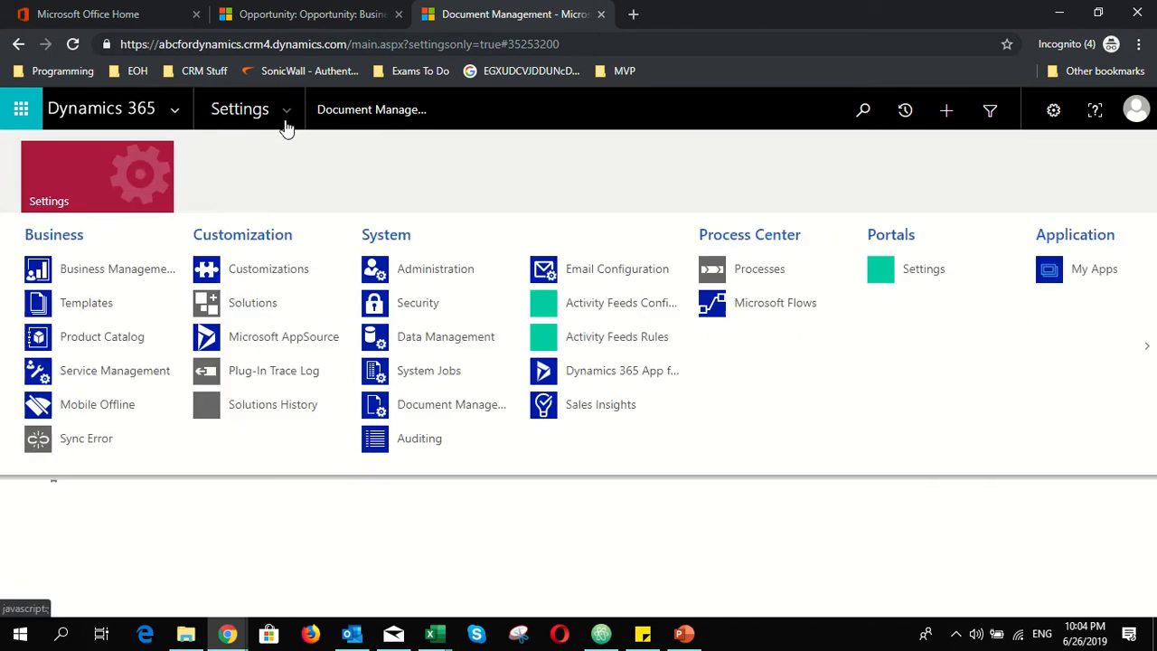
Return to the Business Analysis for ABC Company opportunity, reload it and start a new task from its timeline
left_click(276, 11)
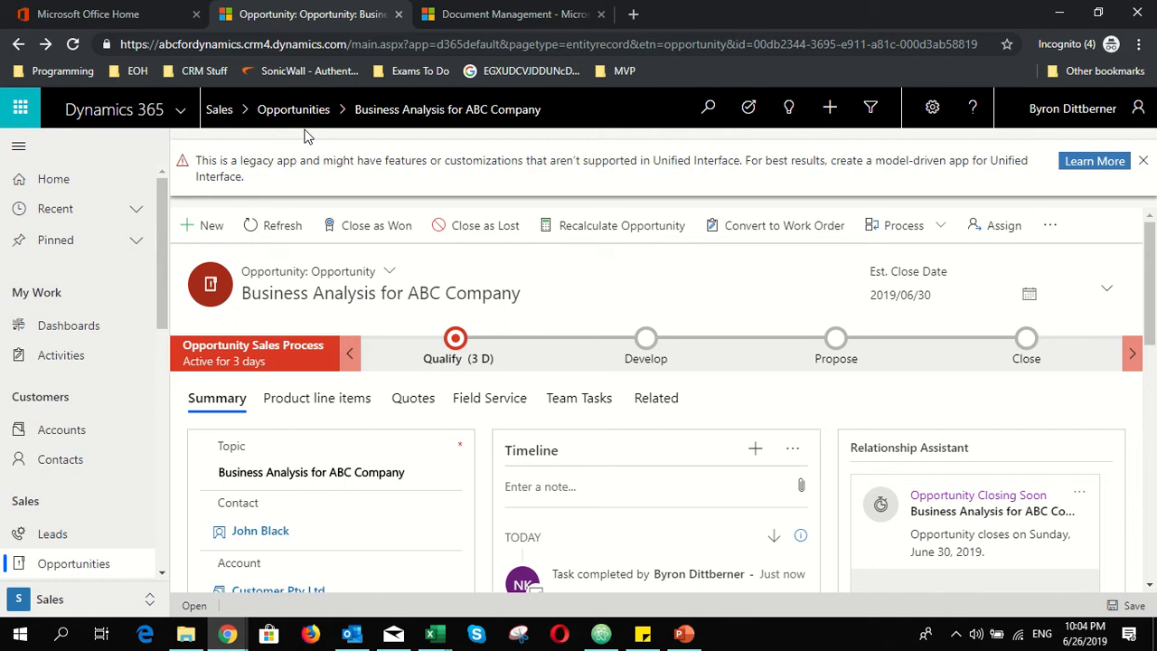
left_click(73, 48)
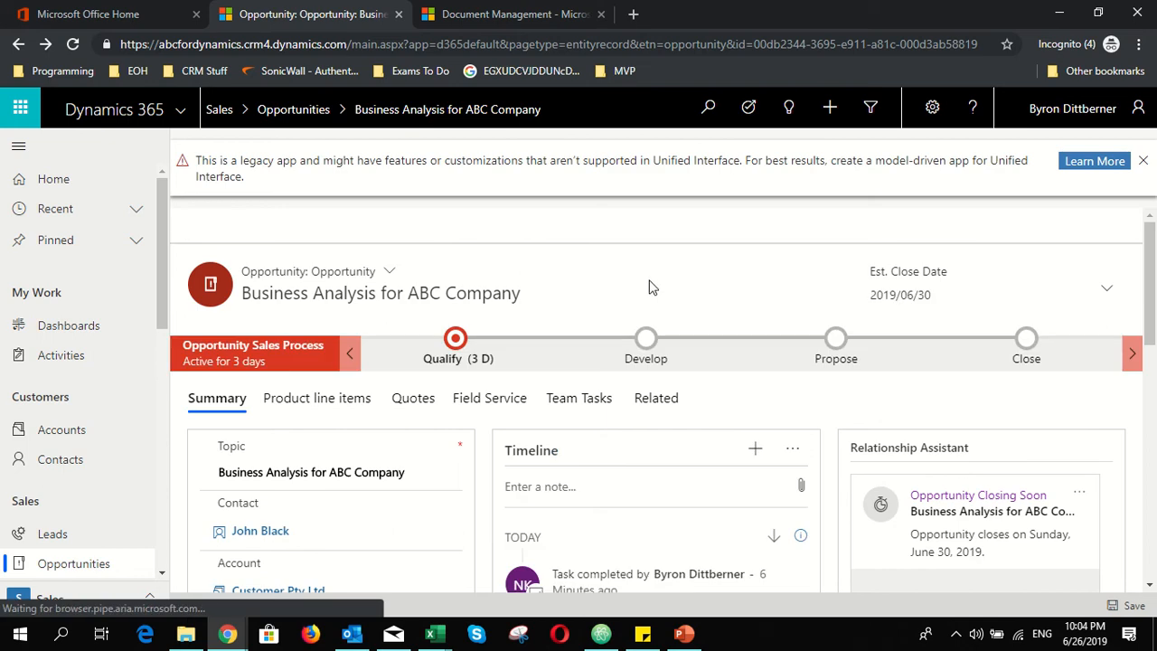
left_click(762, 460)
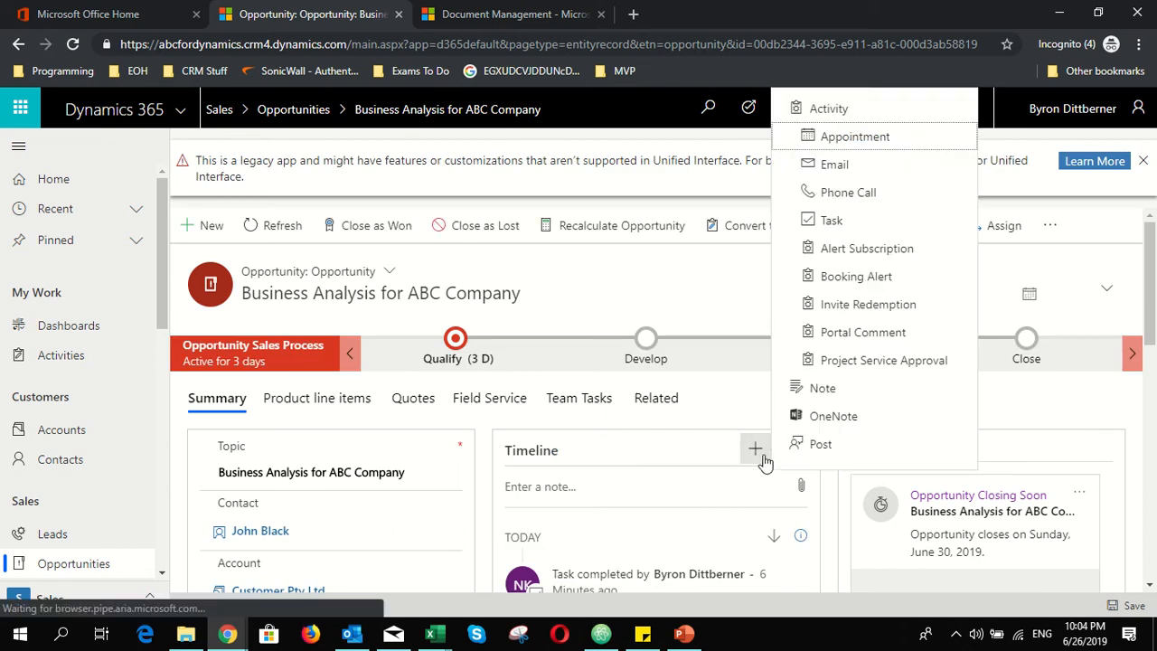
left_click(819, 228)
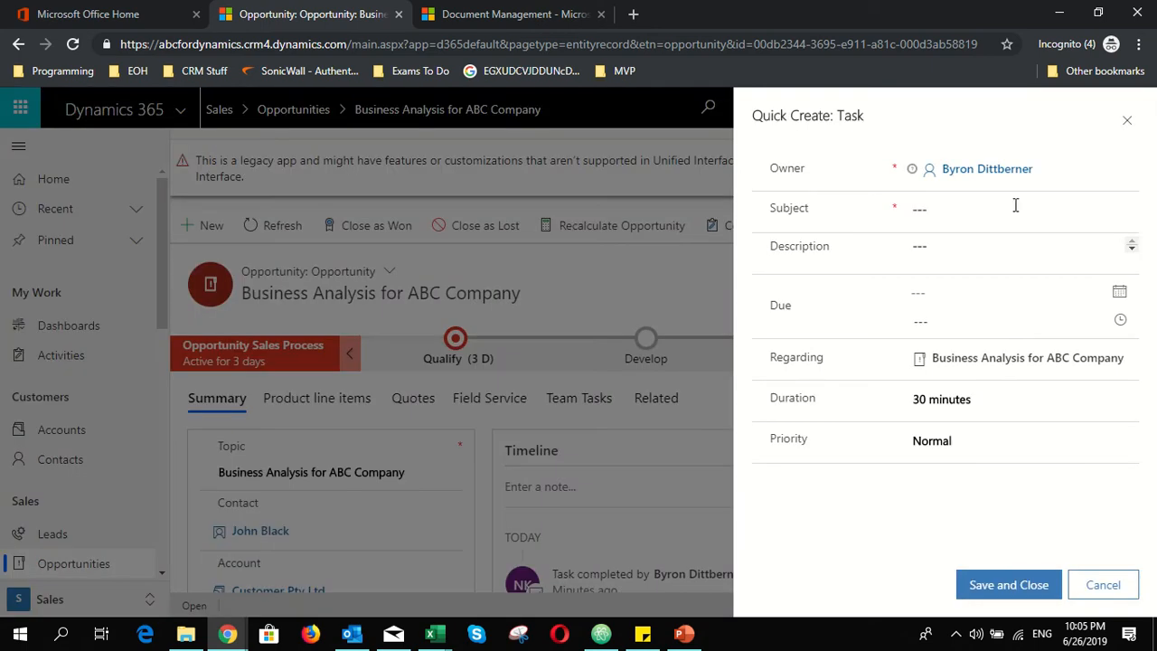
Assign the new task to the colleague as owner, with the subject Order Computers and the description 2 X Pc's
left_click(1056, 170)
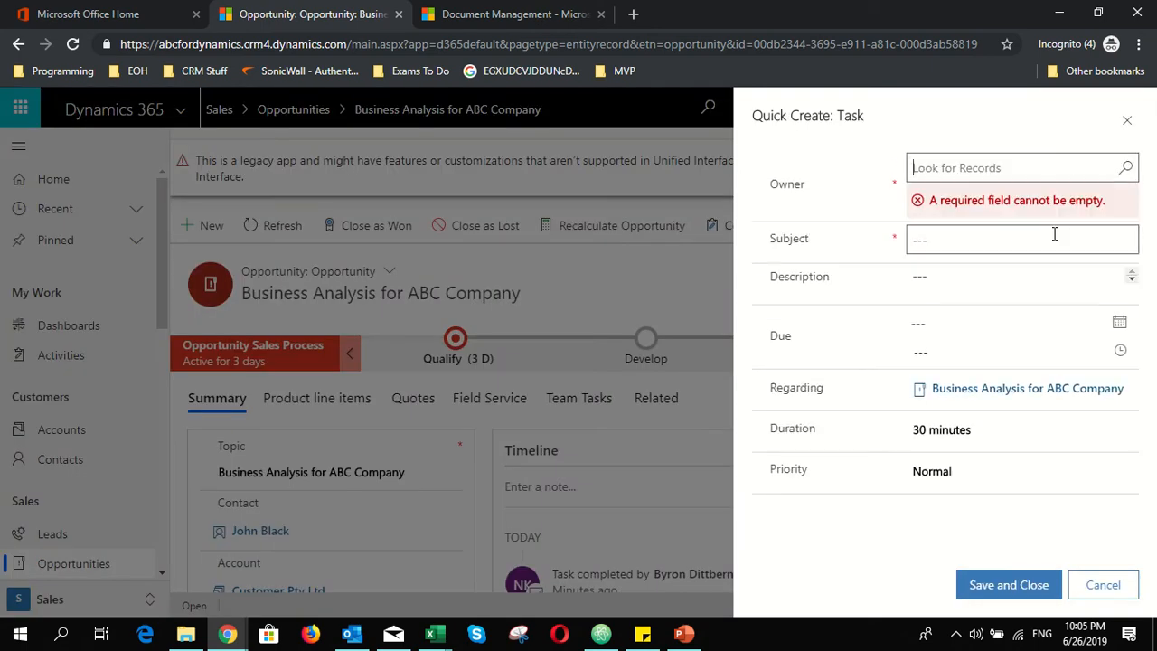
type("Nandis")
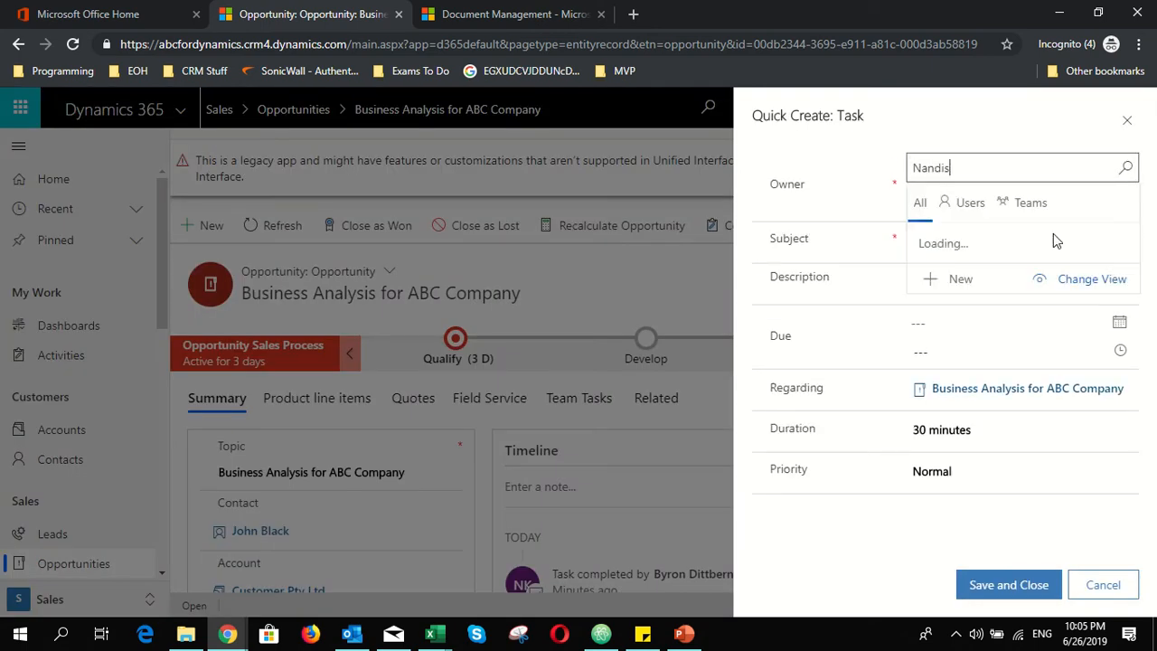
left_click(1055, 249)
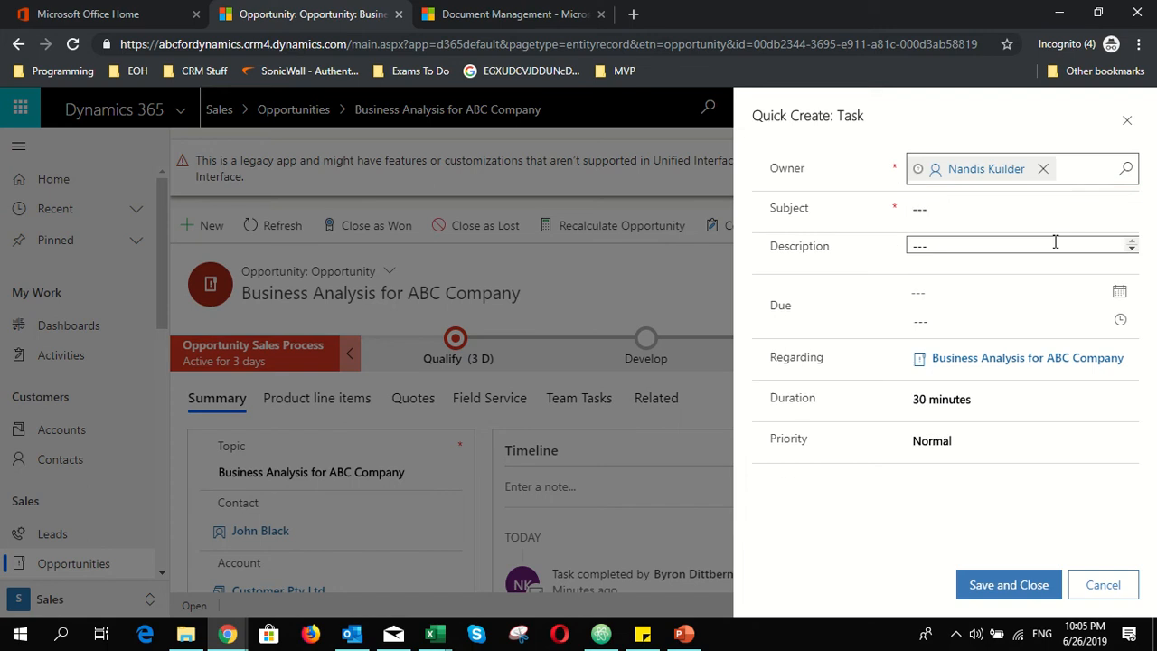
left_click(1012, 212)
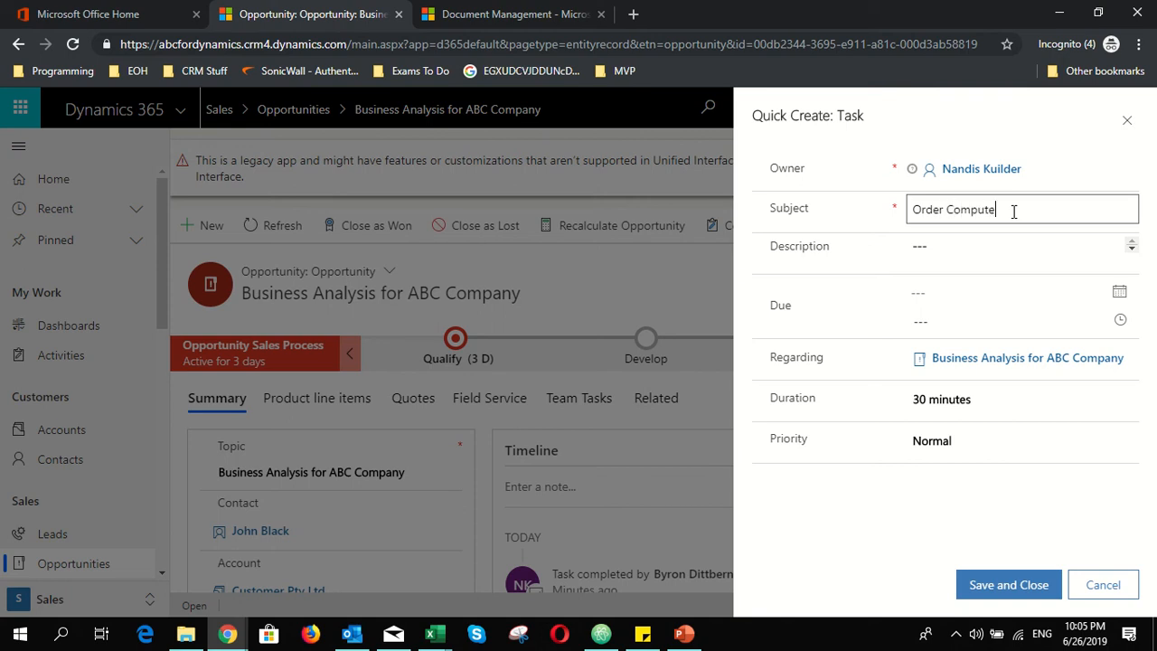
key("BackSpace")
type("s")
left_click(985, 245)
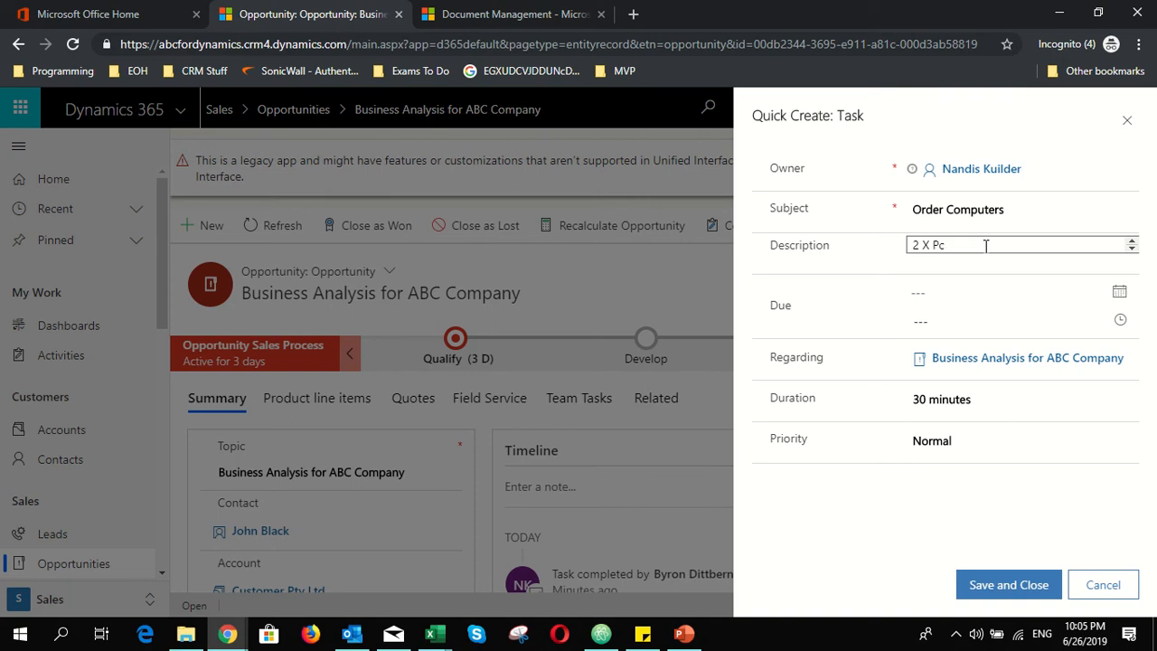
Set the task's due date to 2019/06/28 and save the task
left_click(1118, 293)
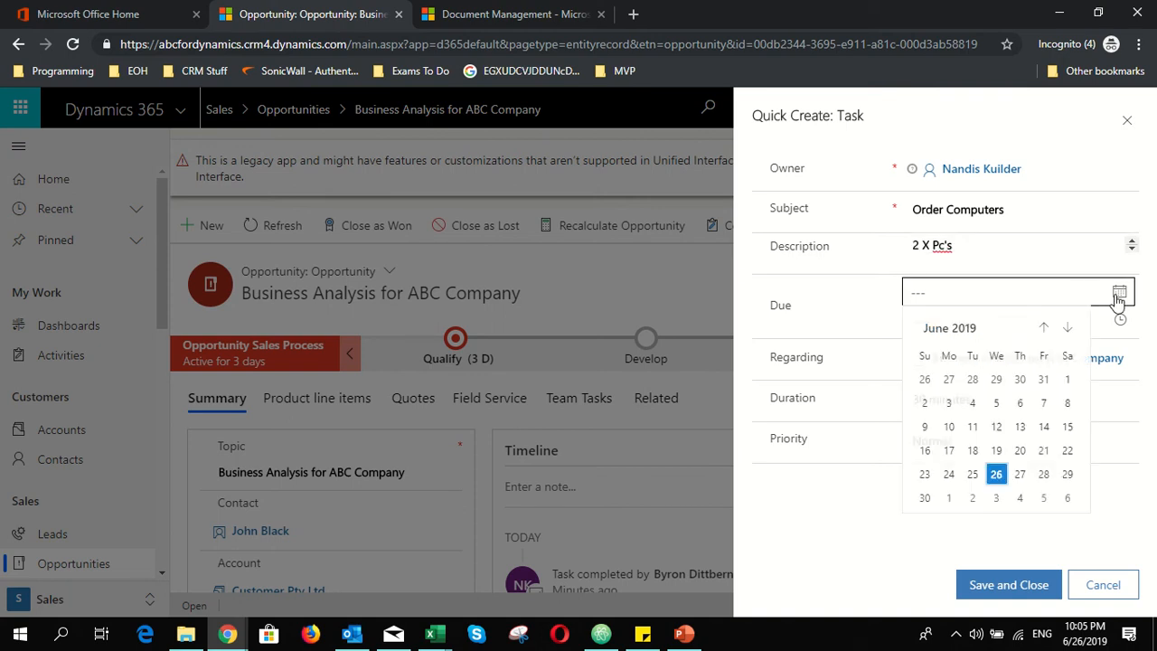
left_click(1043, 477)
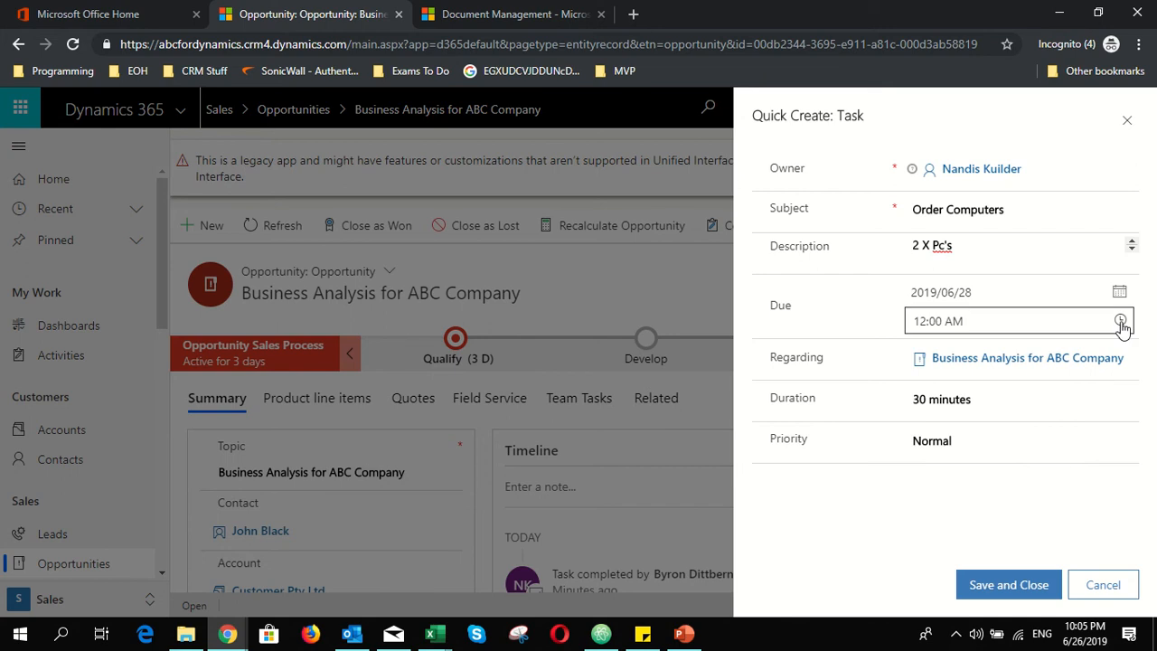
left_click(1005, 582)
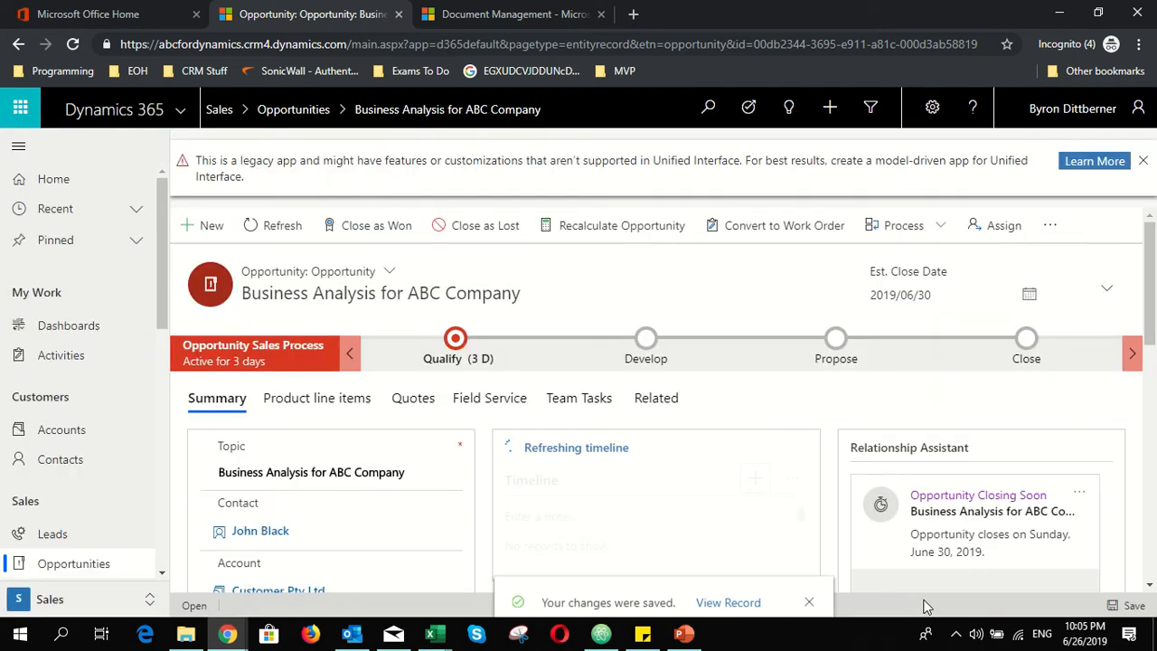
Examine the task owner's user record from the timeline, checking its related areas and details, and return to the opportunity
scroll(771, 516, "down", 2)
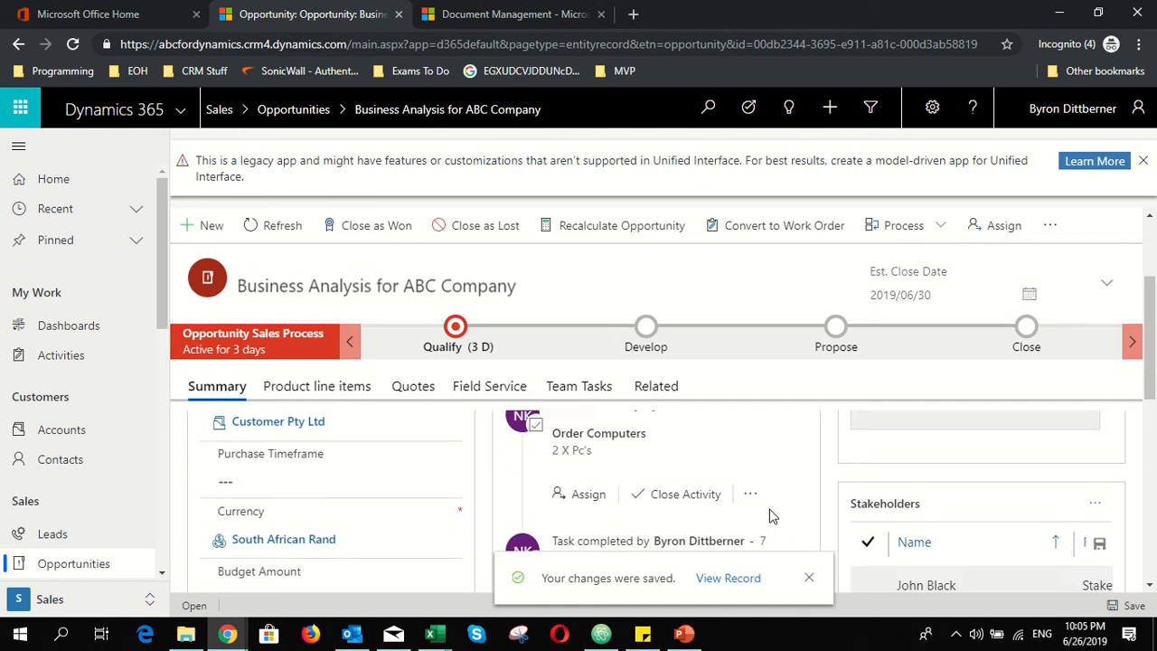
scroll(770, 516, "up", 1)
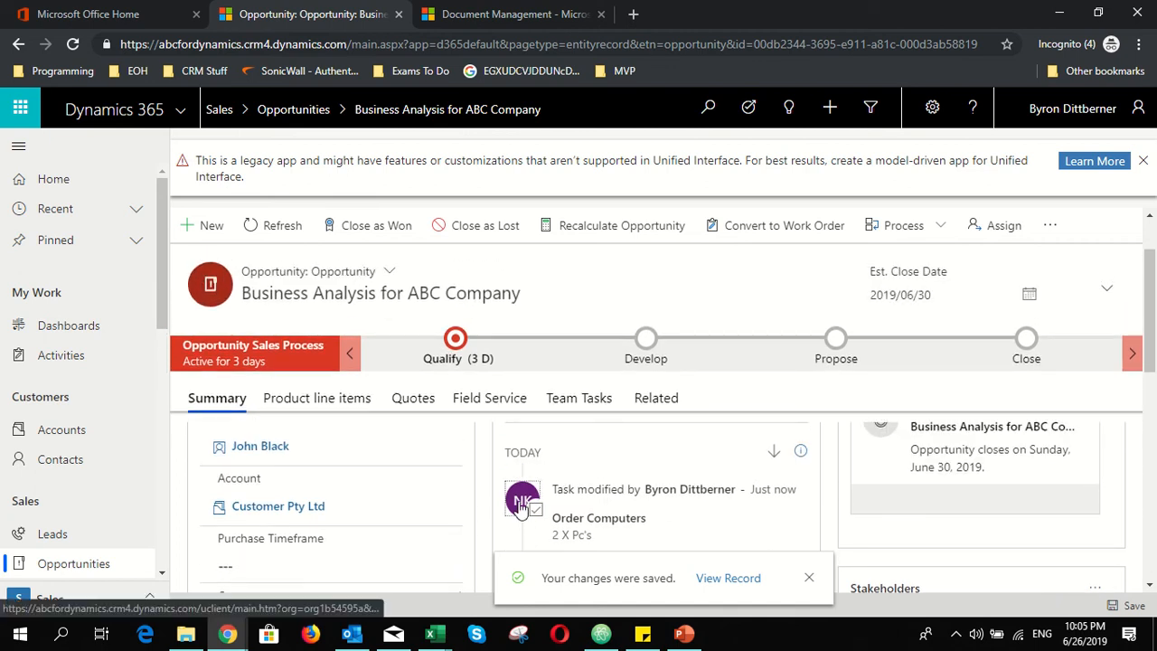
left_click(522, 504)
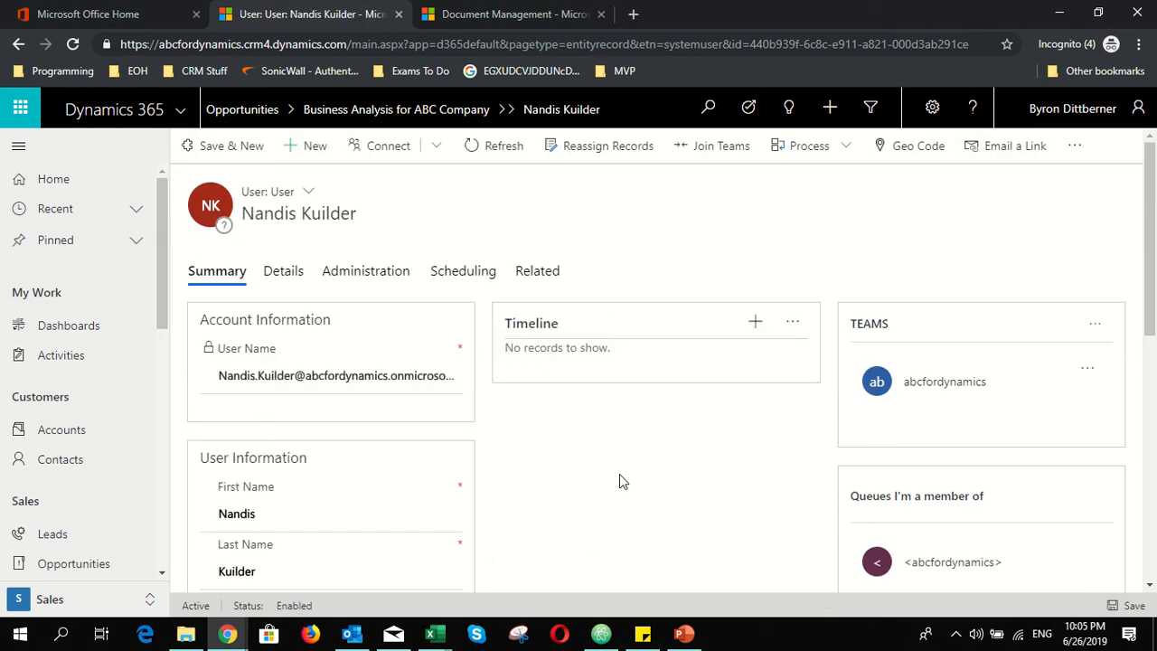
left_click_drag(261, 280, 552, 273)
left_click(522, 271)
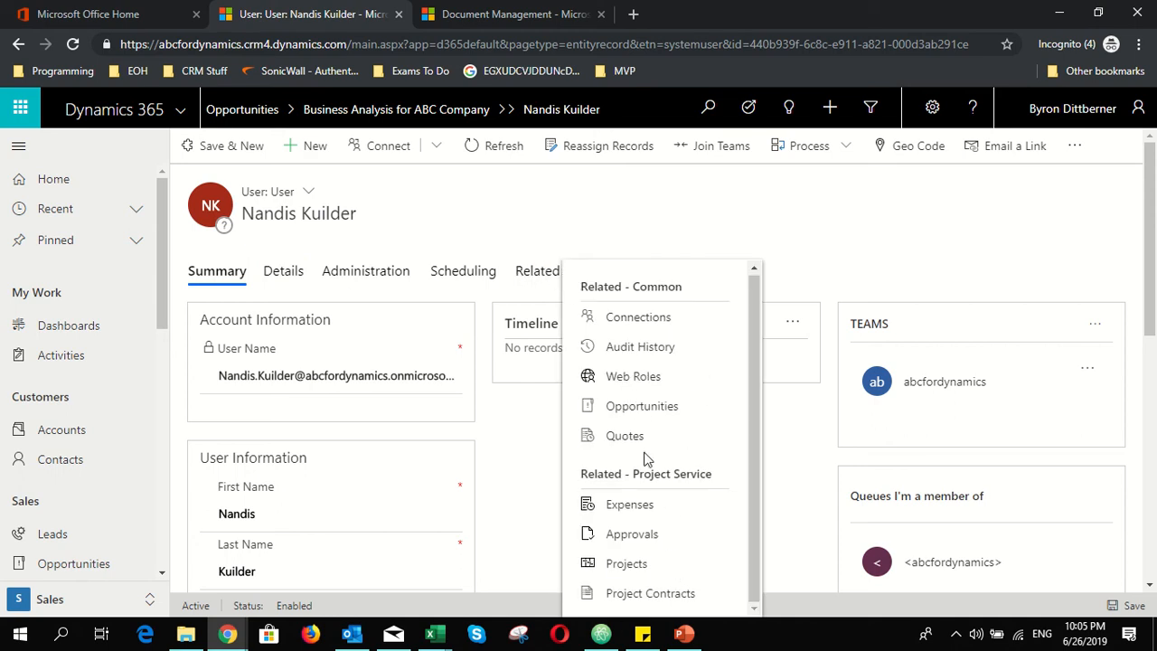
left_click(515, 457)
left_click(284, 271)
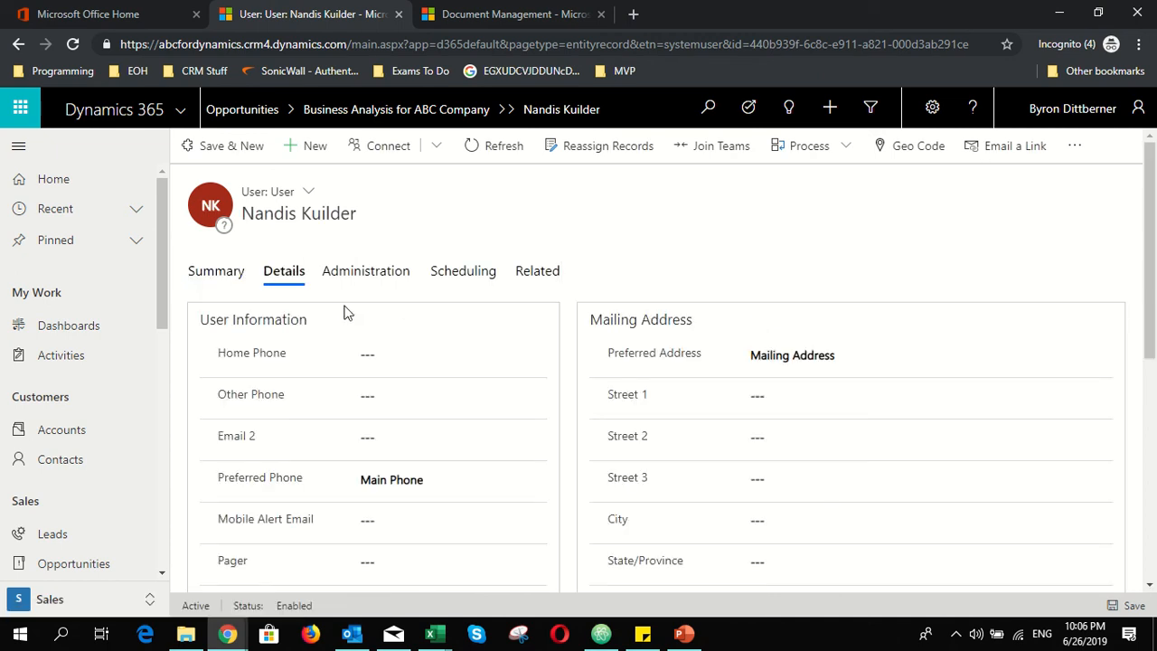
scroll(364, 411, "down", 1)
scroll(364, 411, "up", 1)
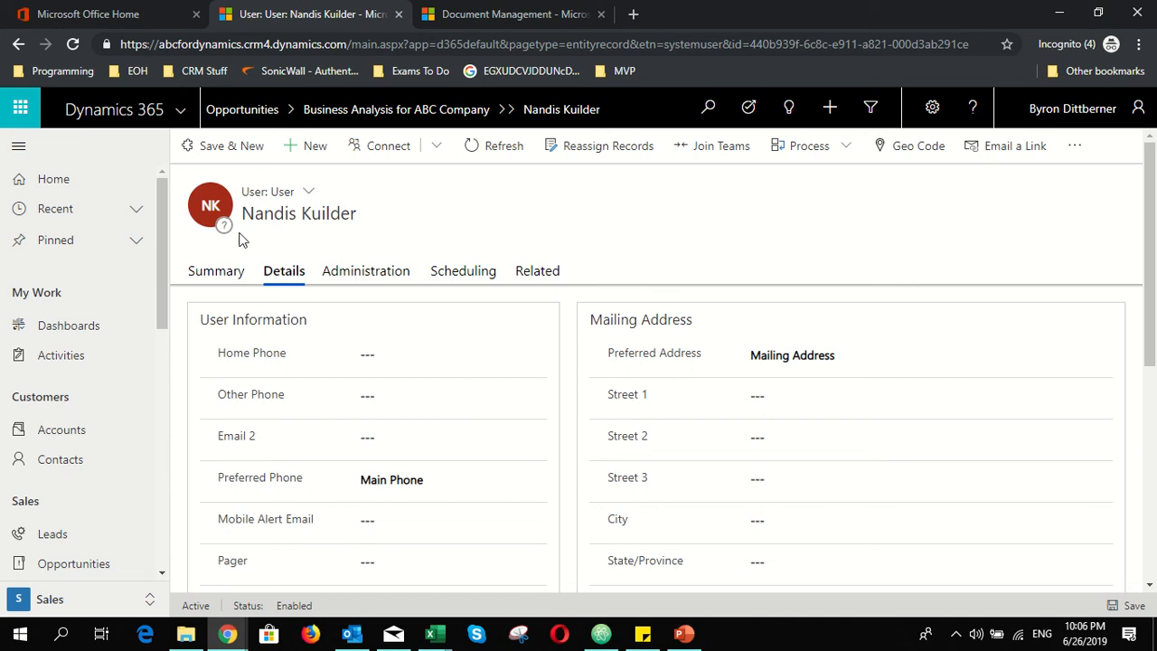
left_click(18, 44)
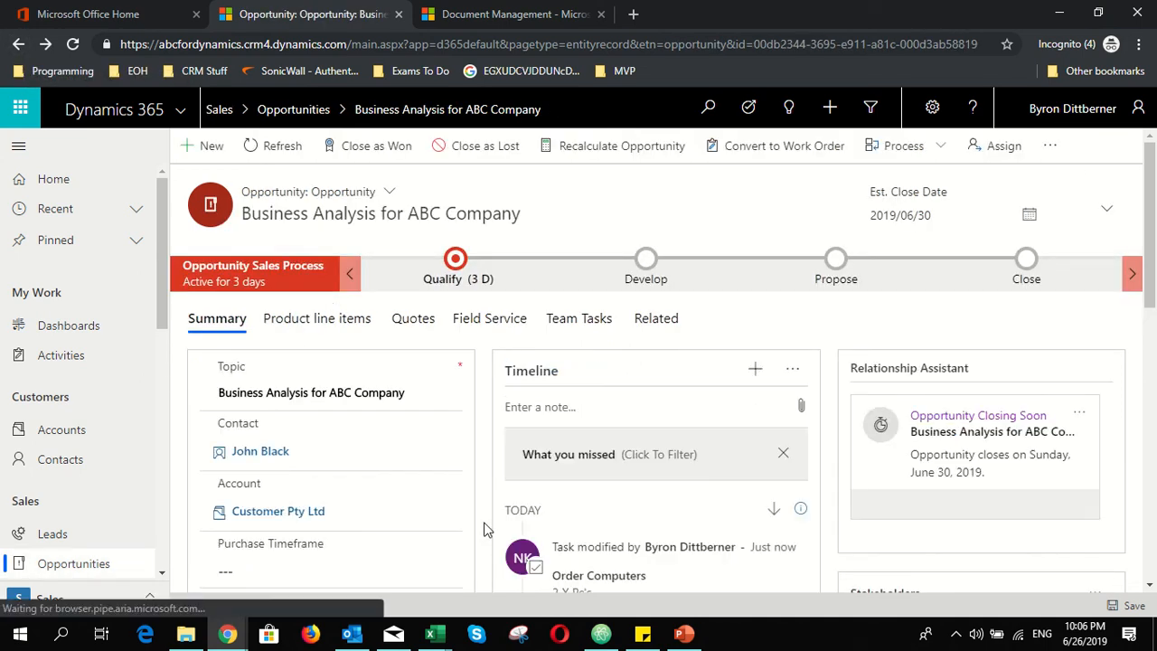
Open the Order Computers task from the opportunity's timeline and review its form
scroll(483, 528, "down", 1)
scroll(483, 529, "down", 1)
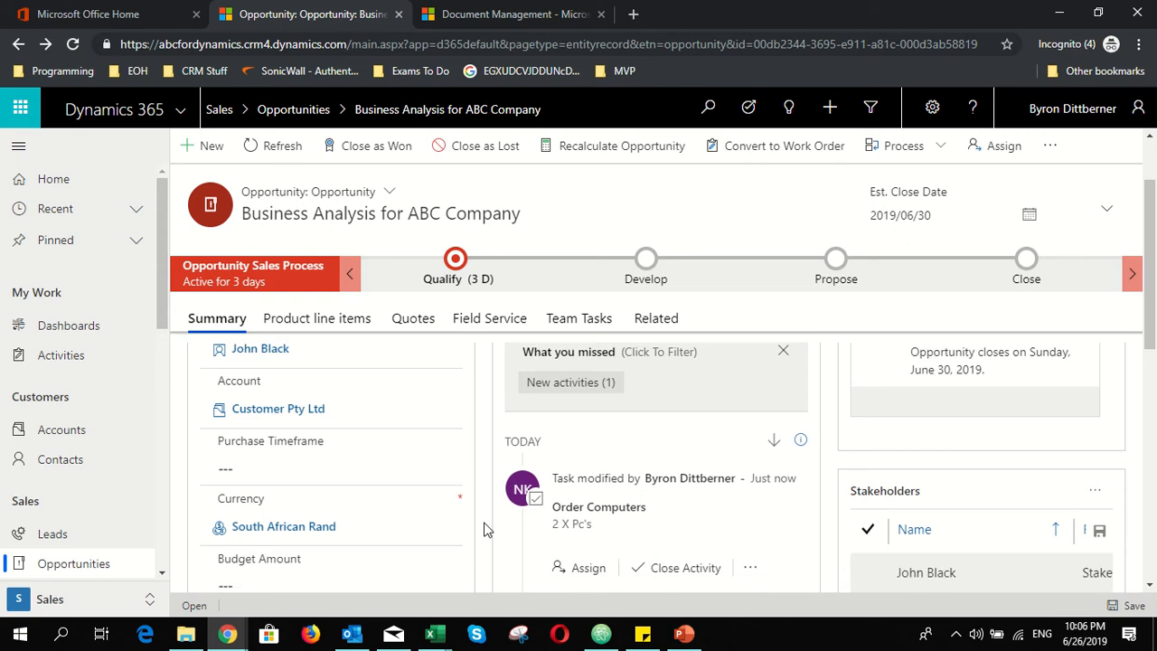
left_click(599, 440)
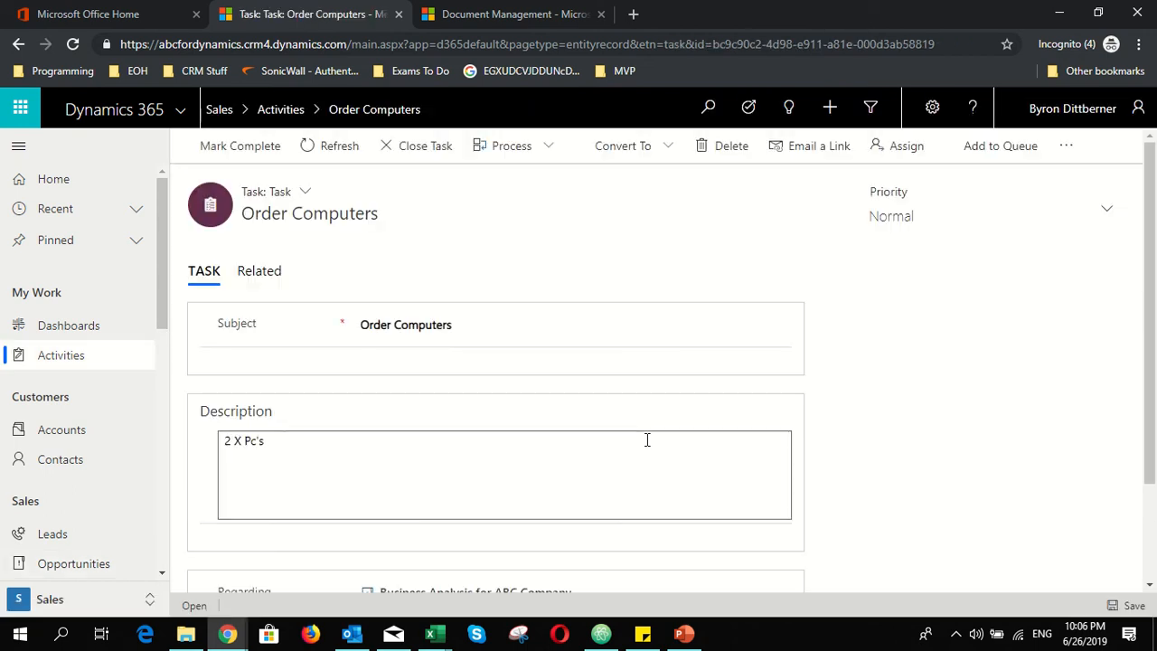
scroll(645, 448, "down", 2)
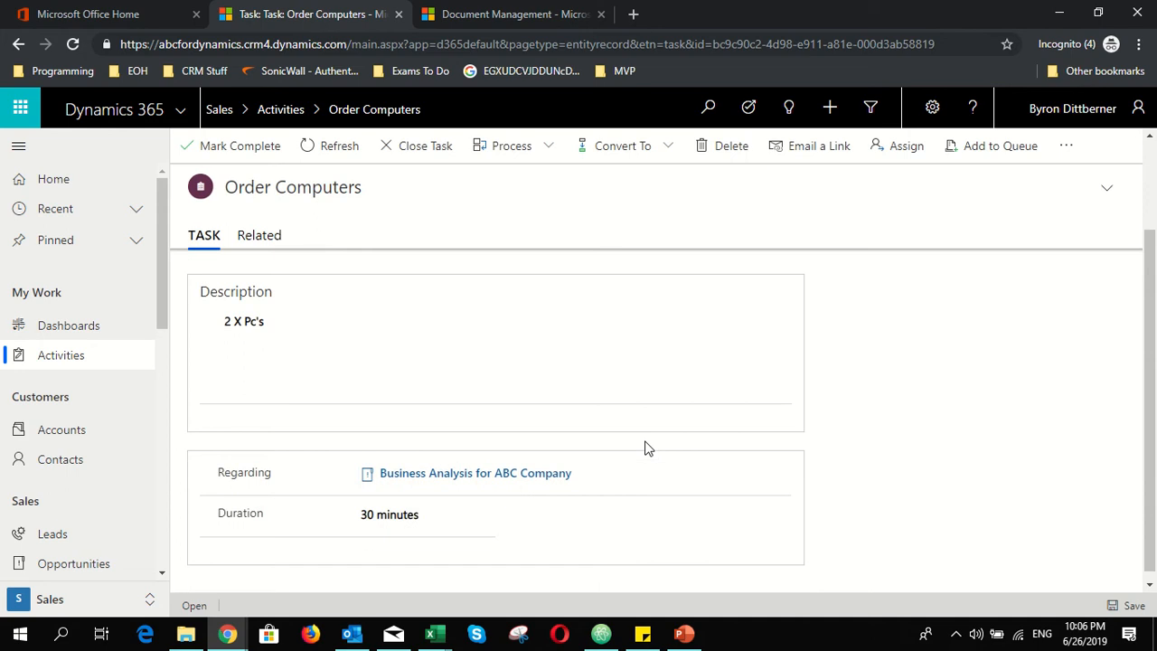
Open the documents related to the Order Computers task and examine the document grid
scroll(647, 449, "up", 2)
left_click(260, 273)
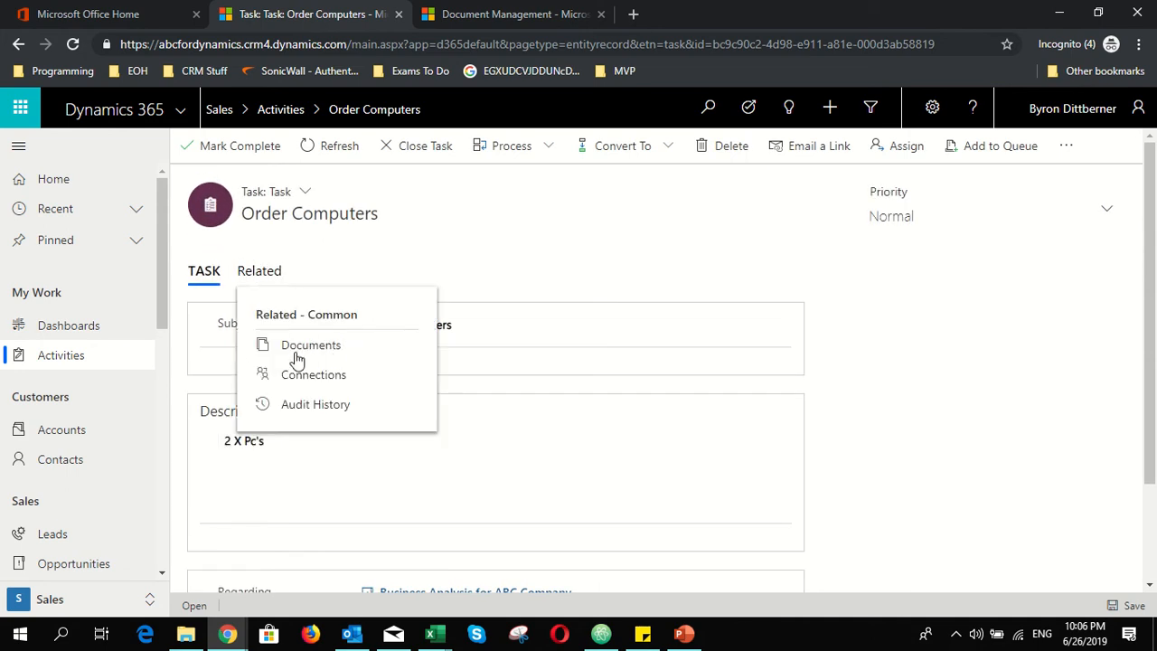
left_click(298, 353)
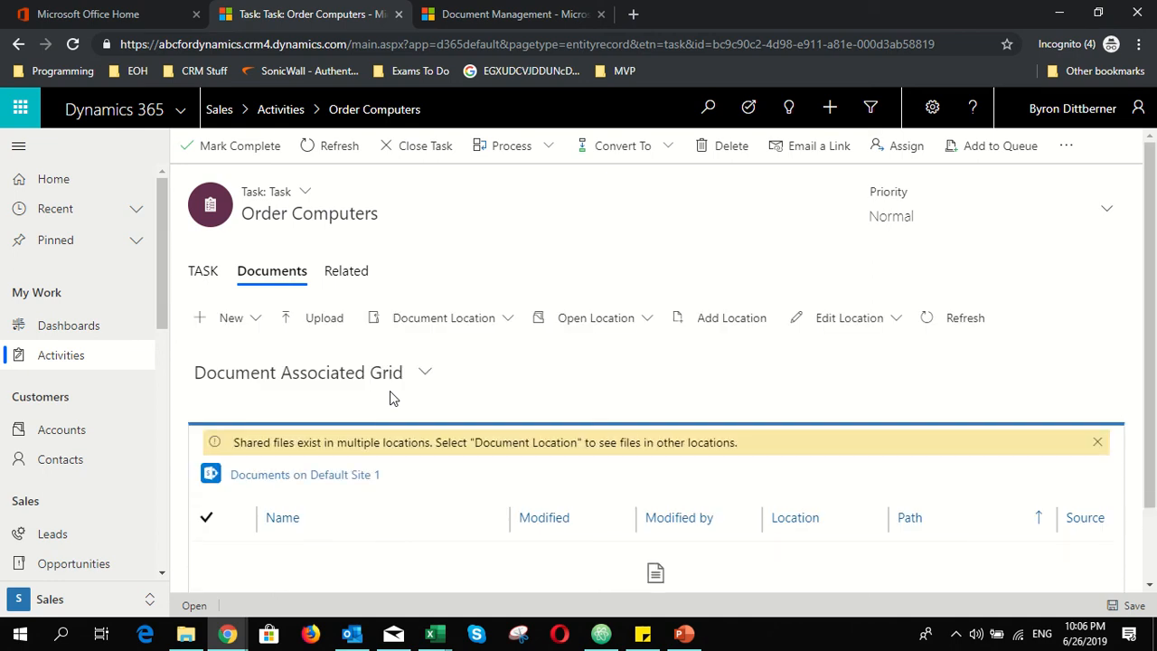
scroll(390, 395, "down", 2)
scroll(268, 540, "up", 2)
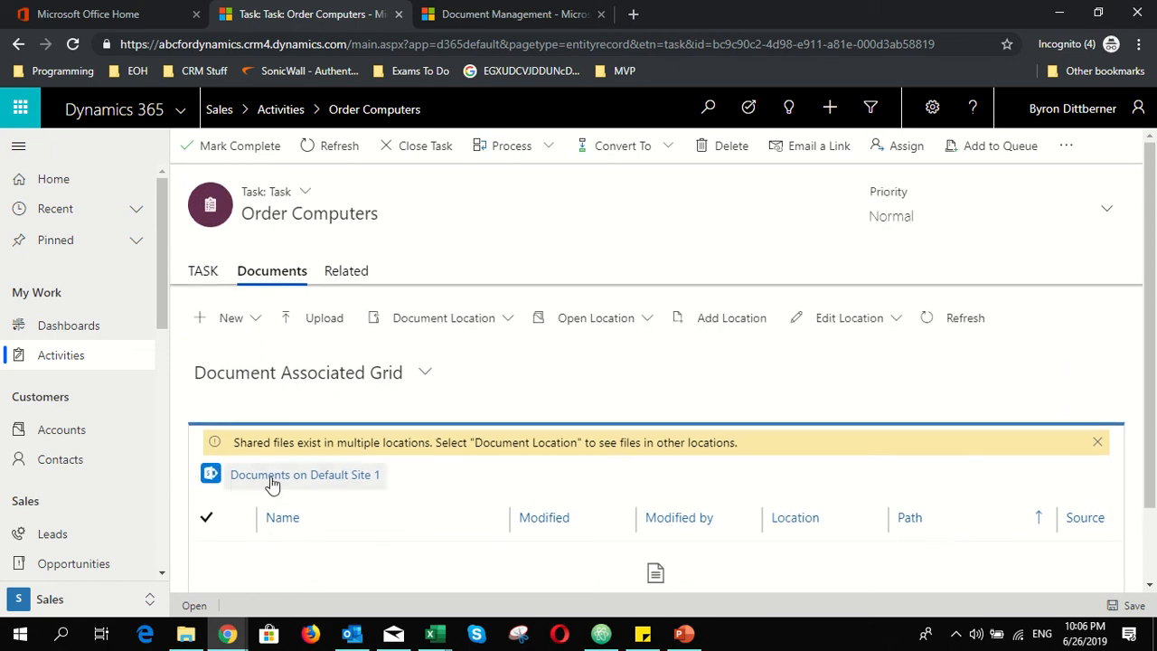
left_click(335, 328)
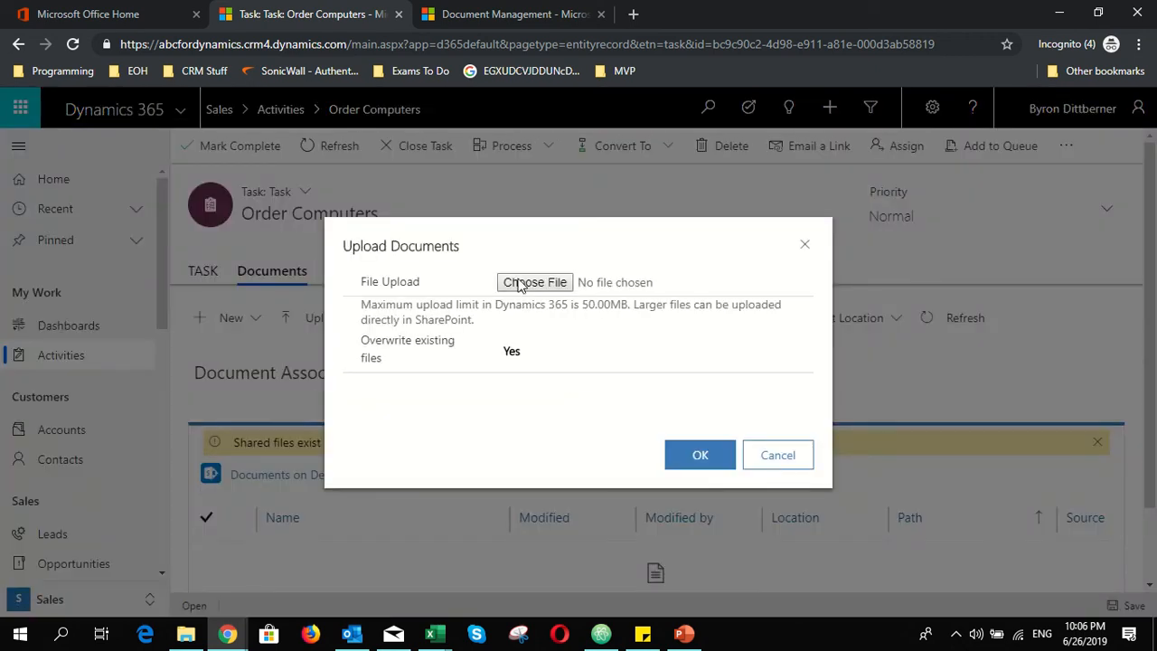
left_click(520, 359)
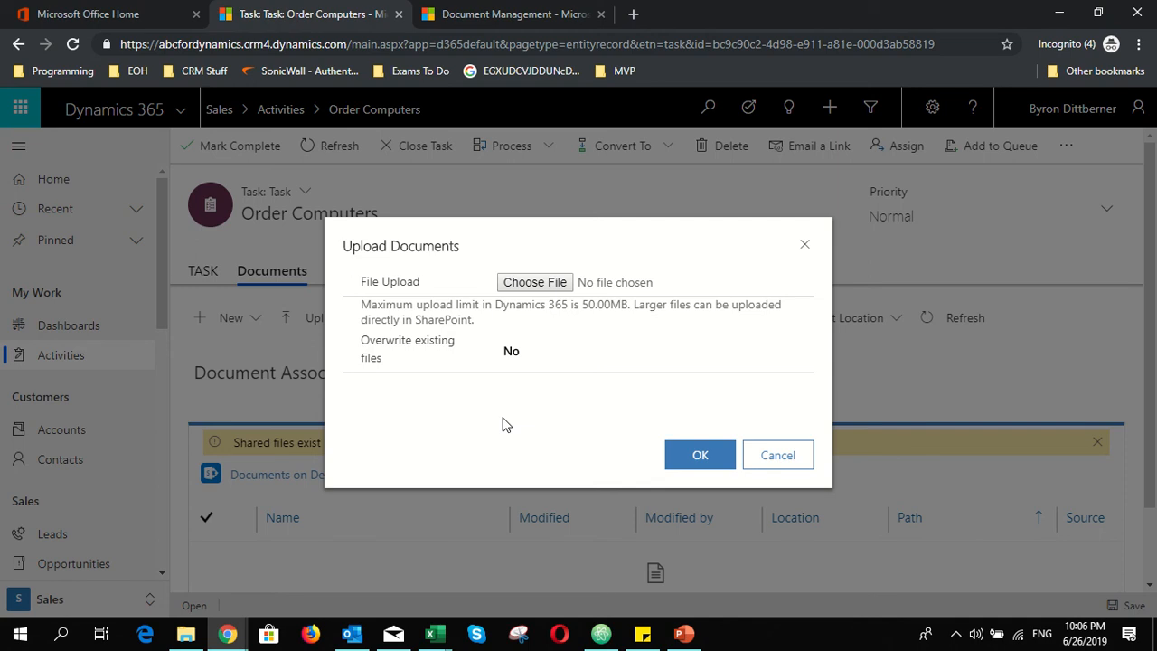
left_click(779, 456)
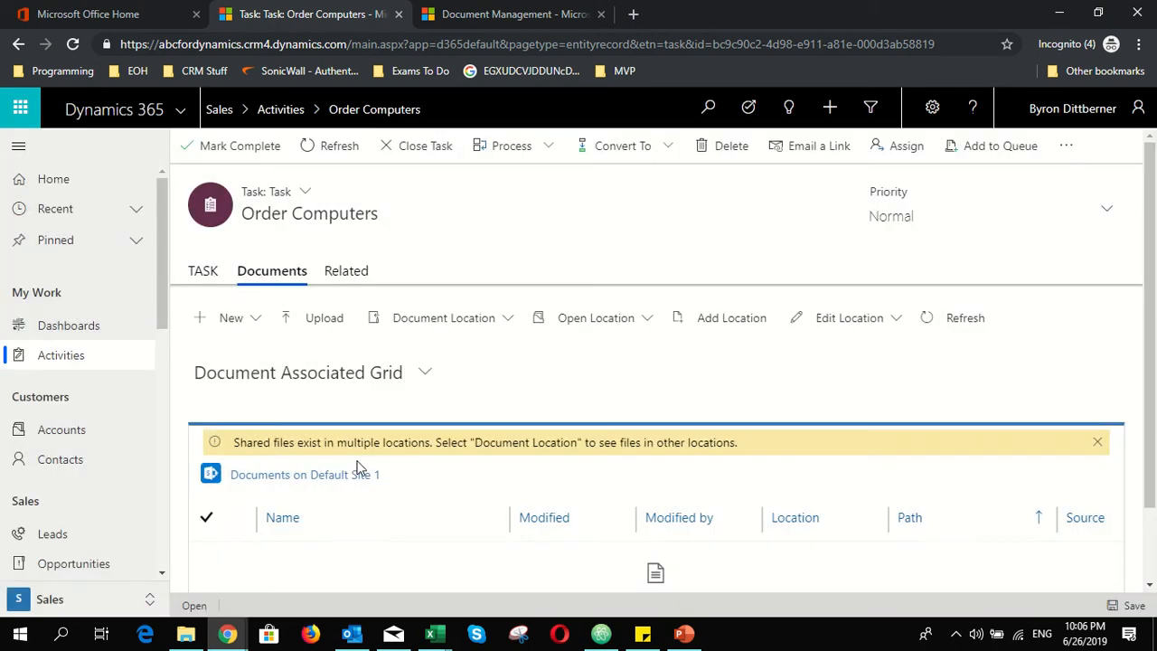
Return from the task to the Business Analysis for ABC Company opportunity and open its OneNote notebook from the timeline
left_click(202, 277)
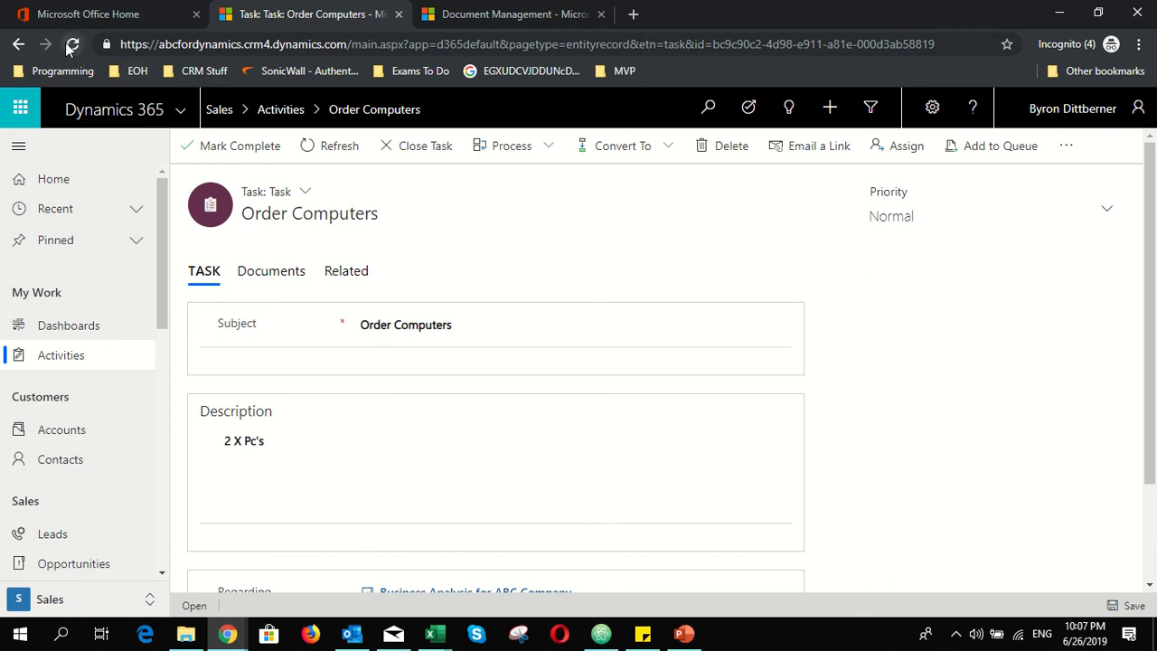
left_click(18, 46)
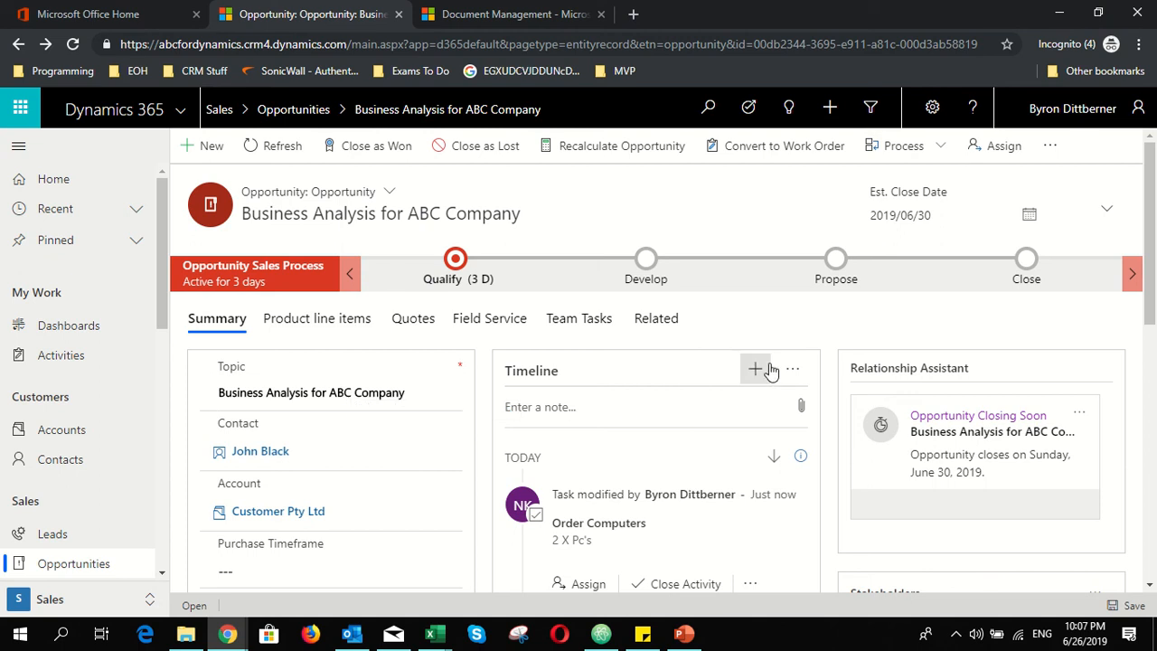
left_click(756, 371)
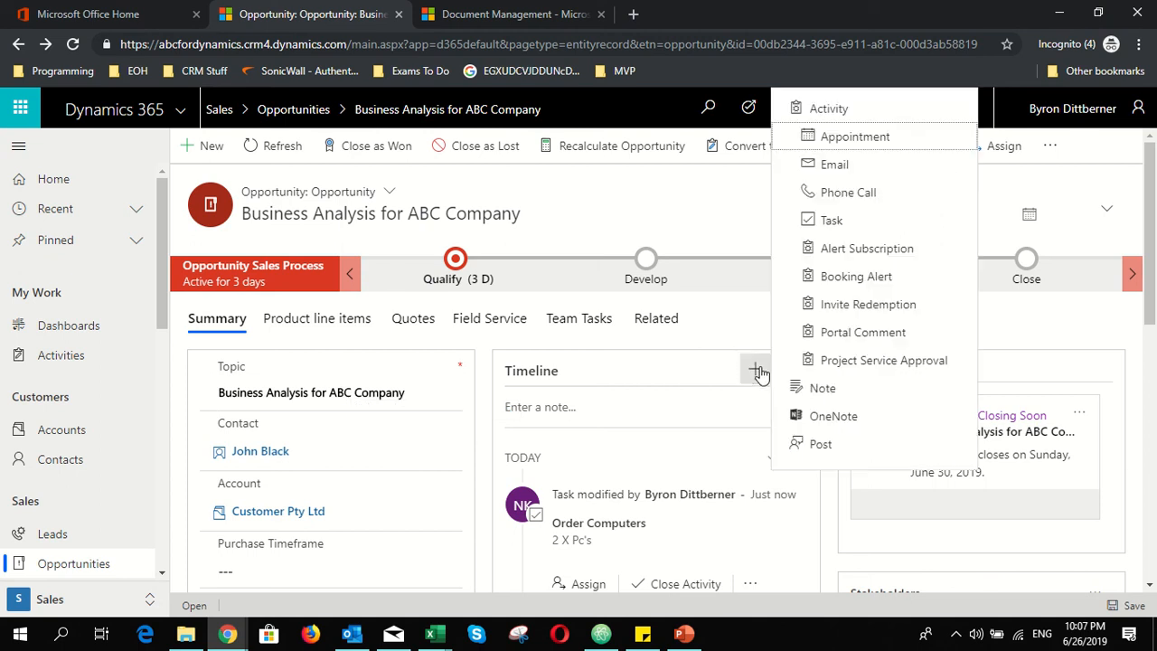
left_click(833, 424)
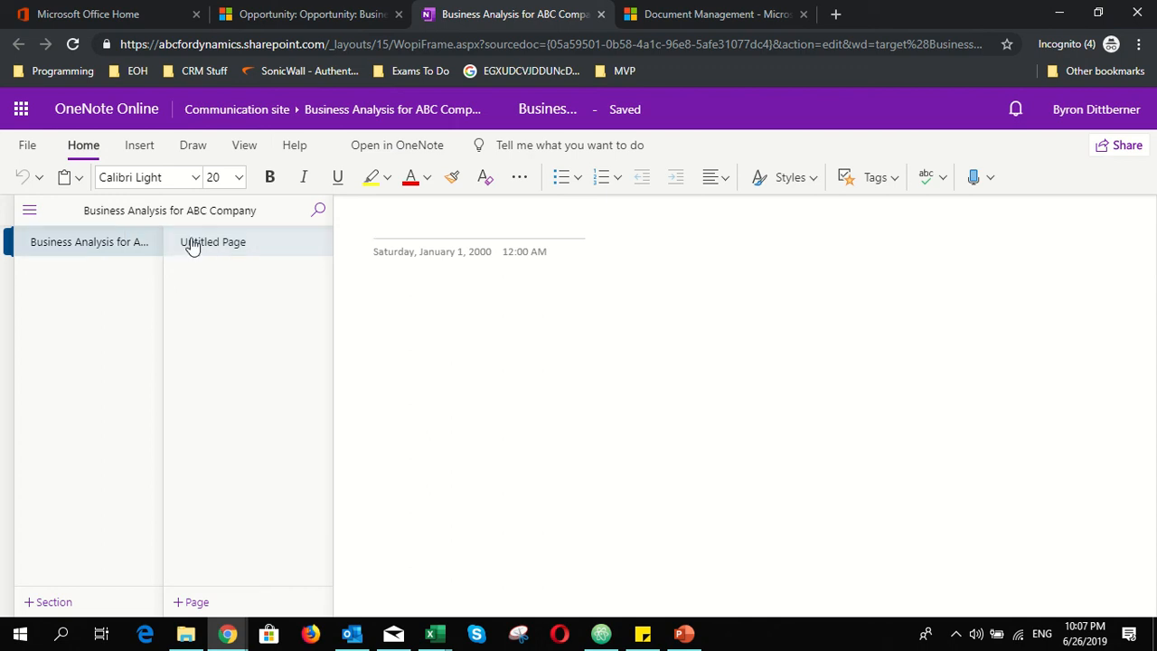
Title the untitled notebook page "Metting Notes" and start a new line in the page body
type("Me")
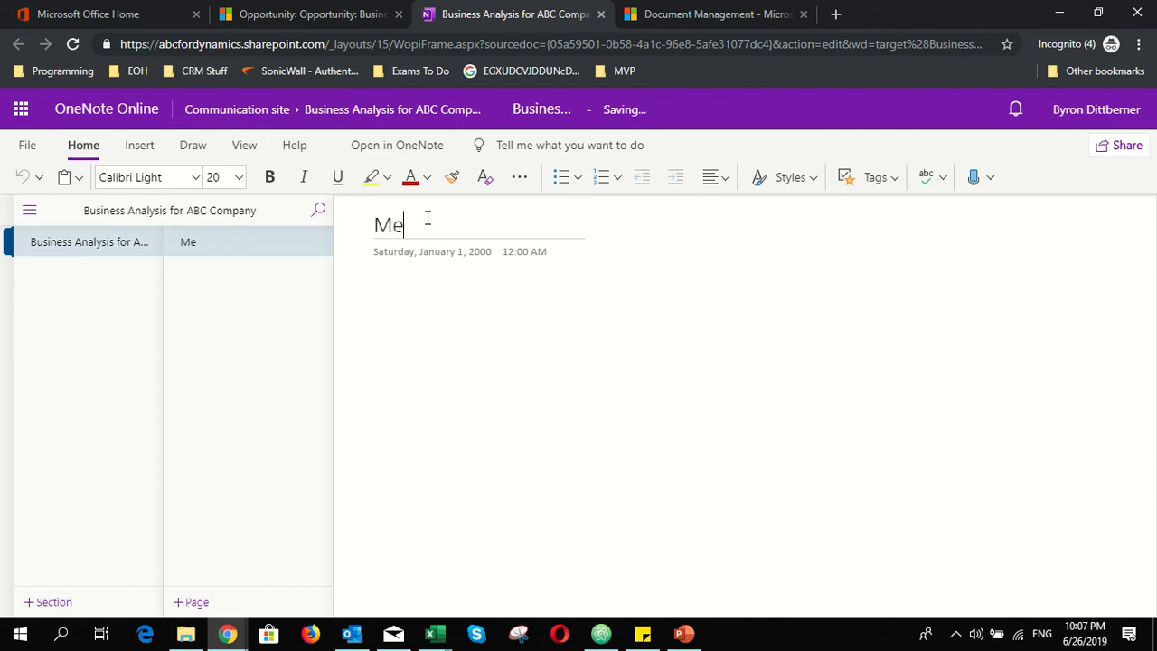
type("tting Notes")
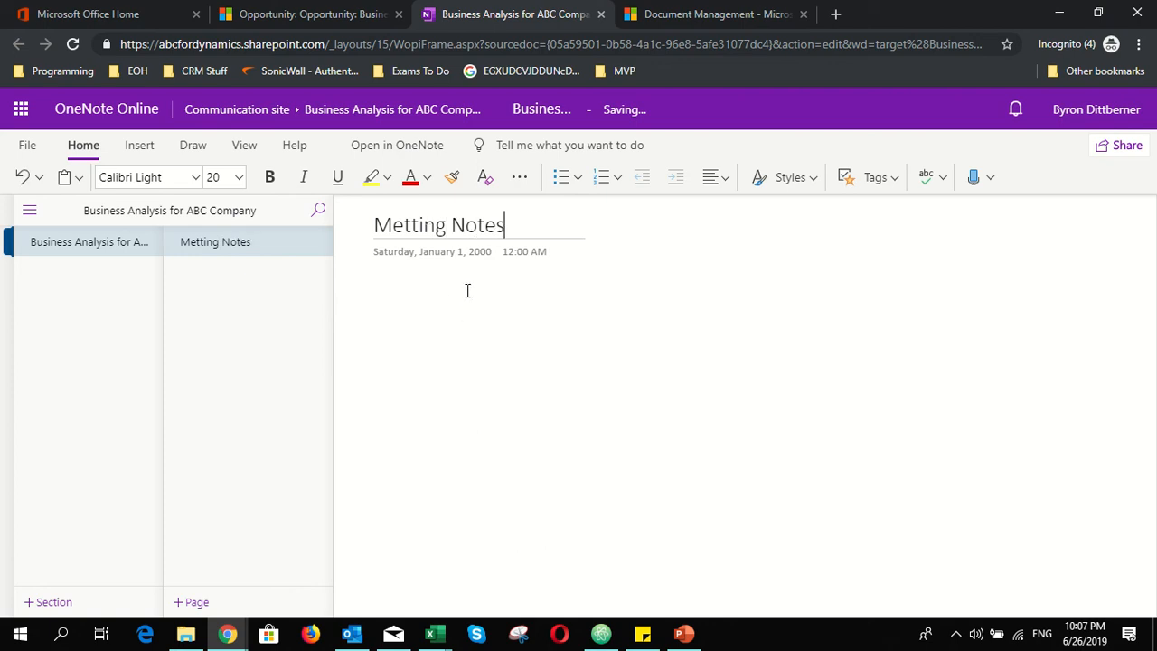
key("Return")
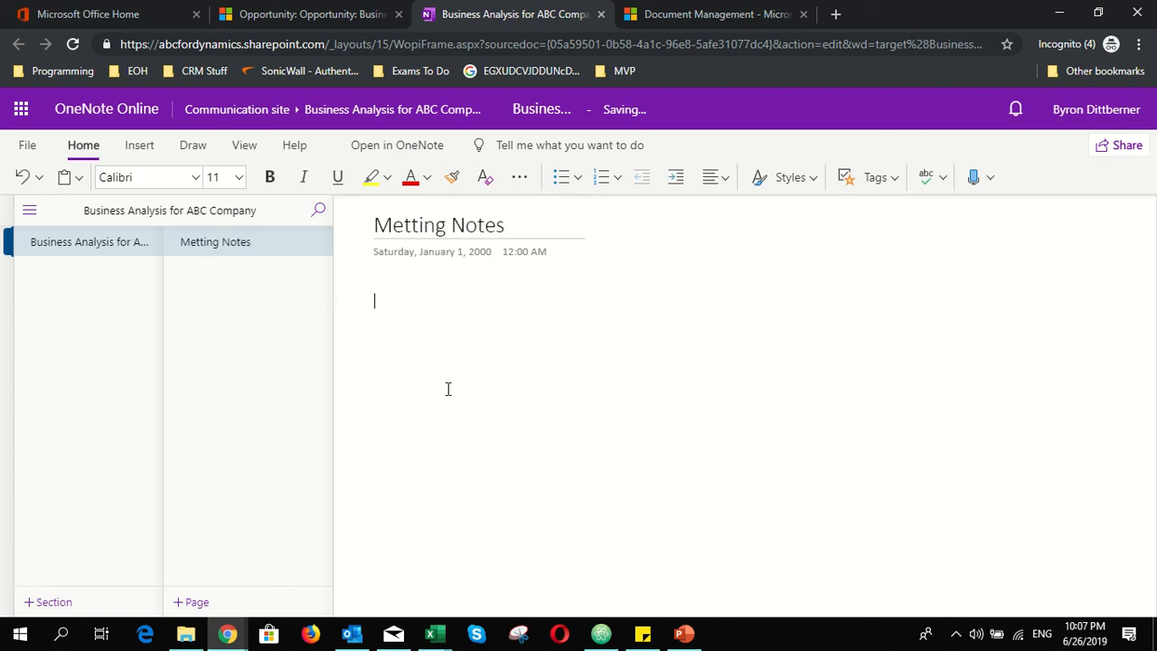
Dictate a paragraph about dictation, pictures and styling in OneNote into the page body, allowing microphone access, and stop dictating
left_click(971, 180)
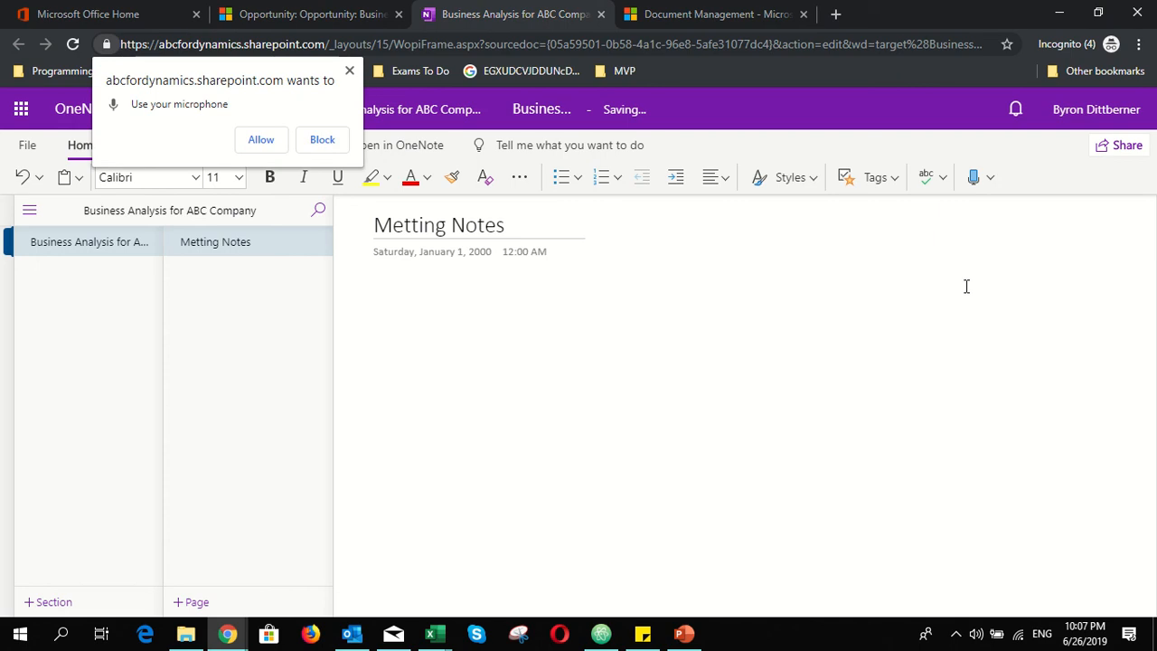
left_click(260, 140)
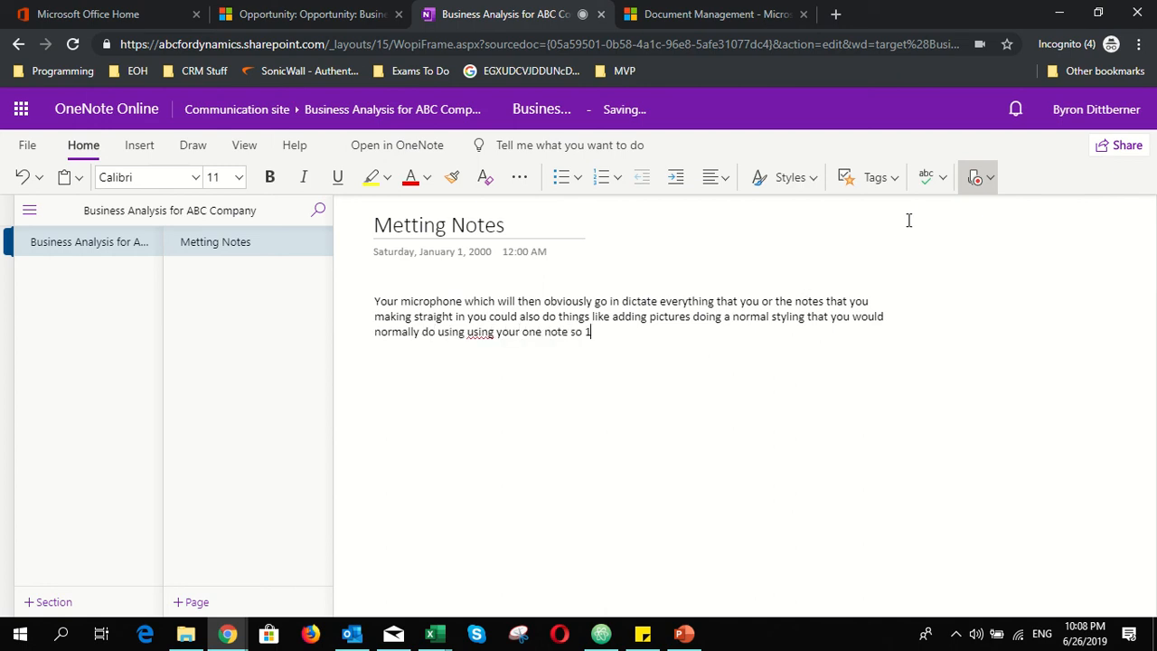
left_click(972, 180)
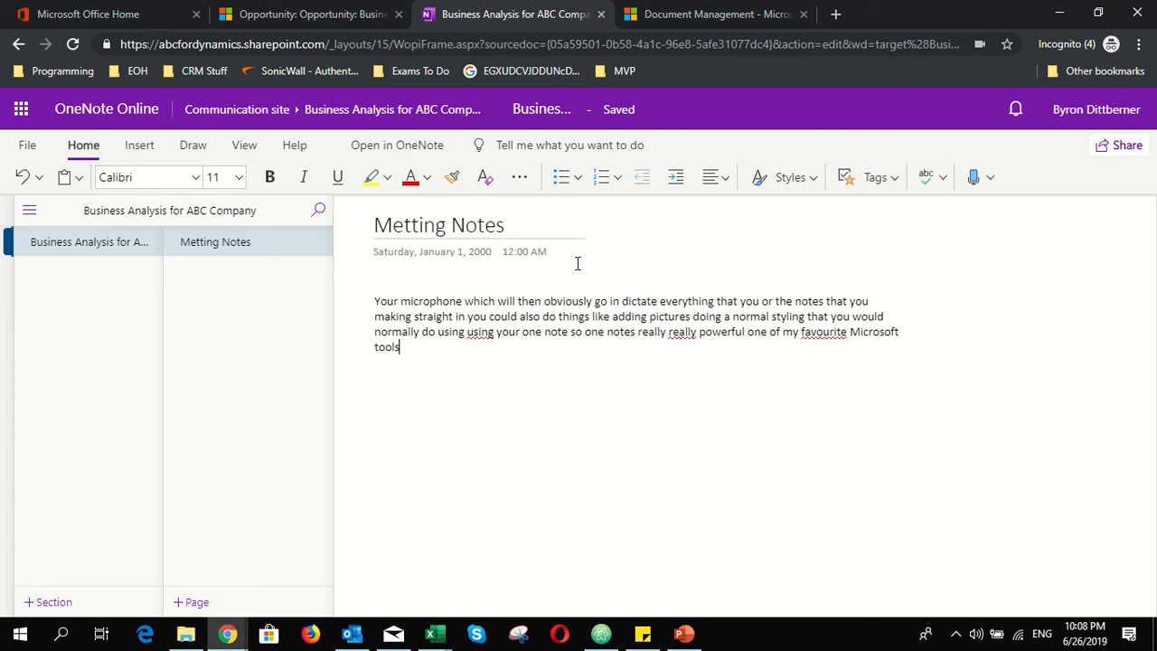
Go back to the opportunity in Dynamics 365, reload it and check its timeline for the OneNote notes
left_click(312, 14)
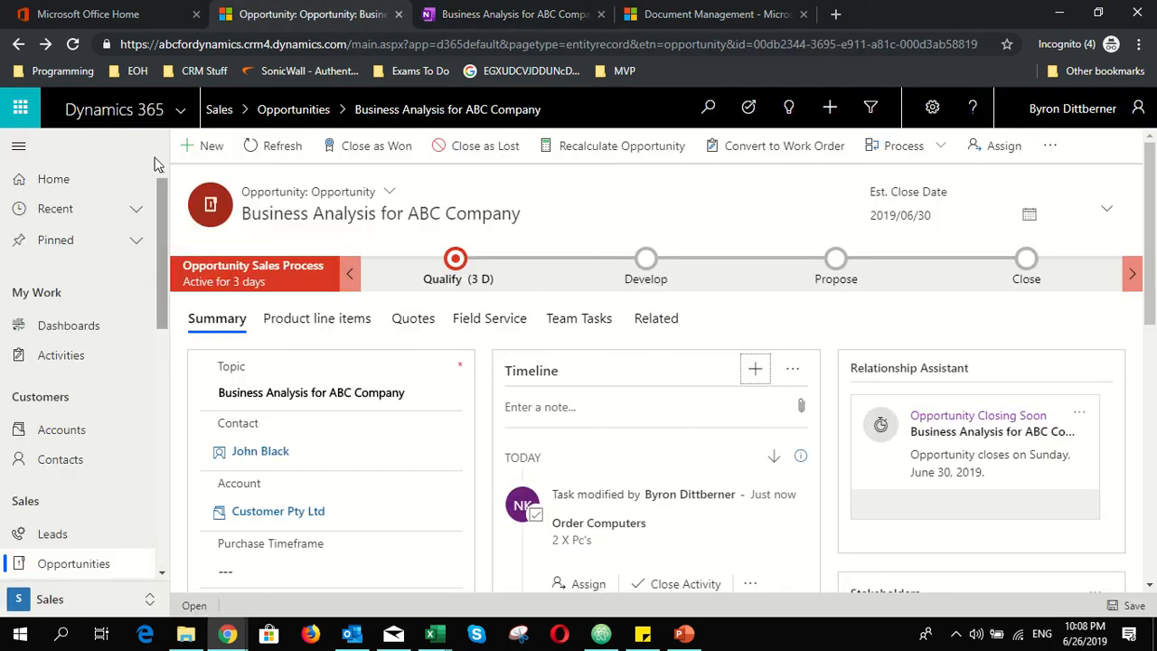
left_click(72, 44)
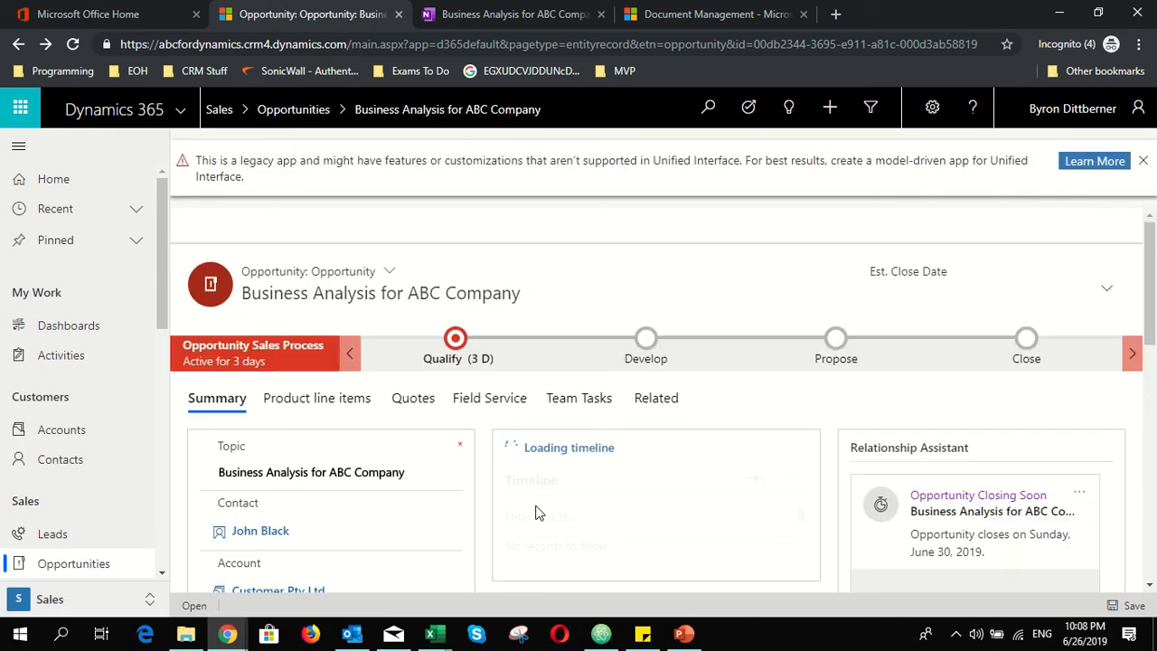
scroll(535, 512, "down", 2)
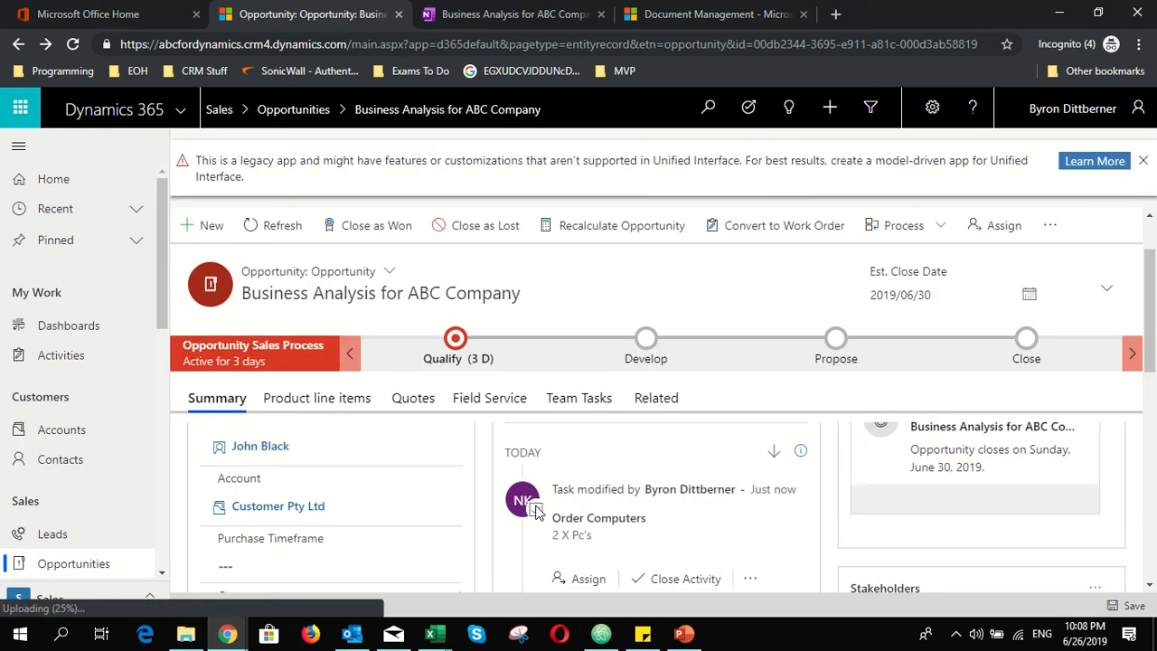
scroll(535, 513, "down", 2)
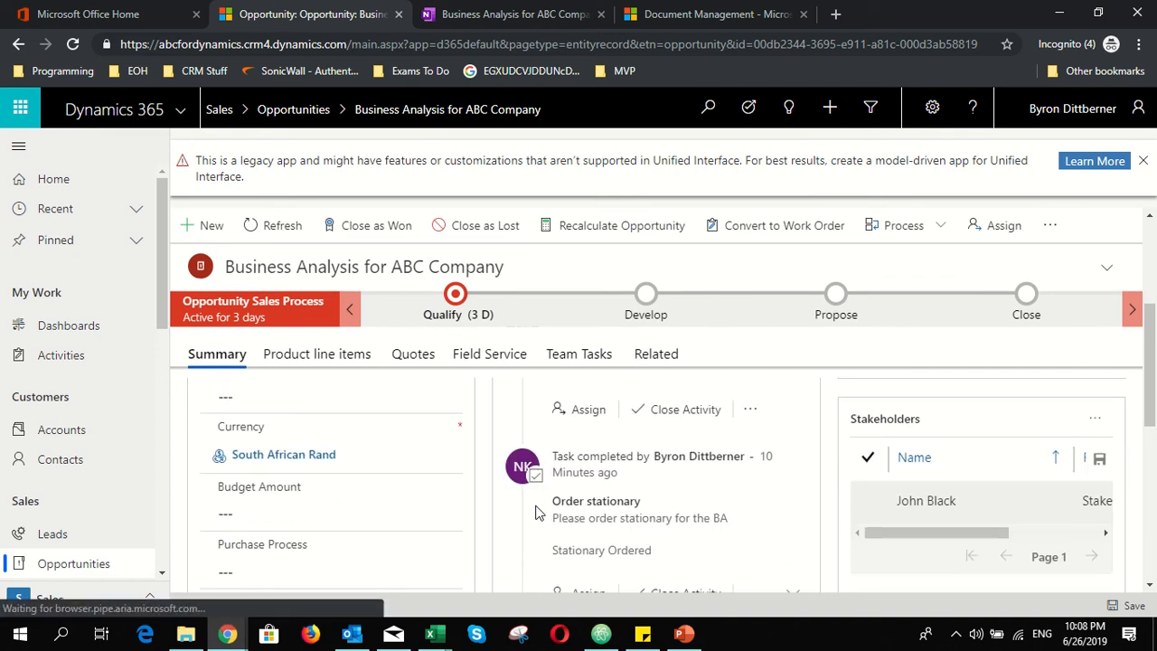
scroll(535, 513, "up", 4)
scroll(535, 512, "down", 5)
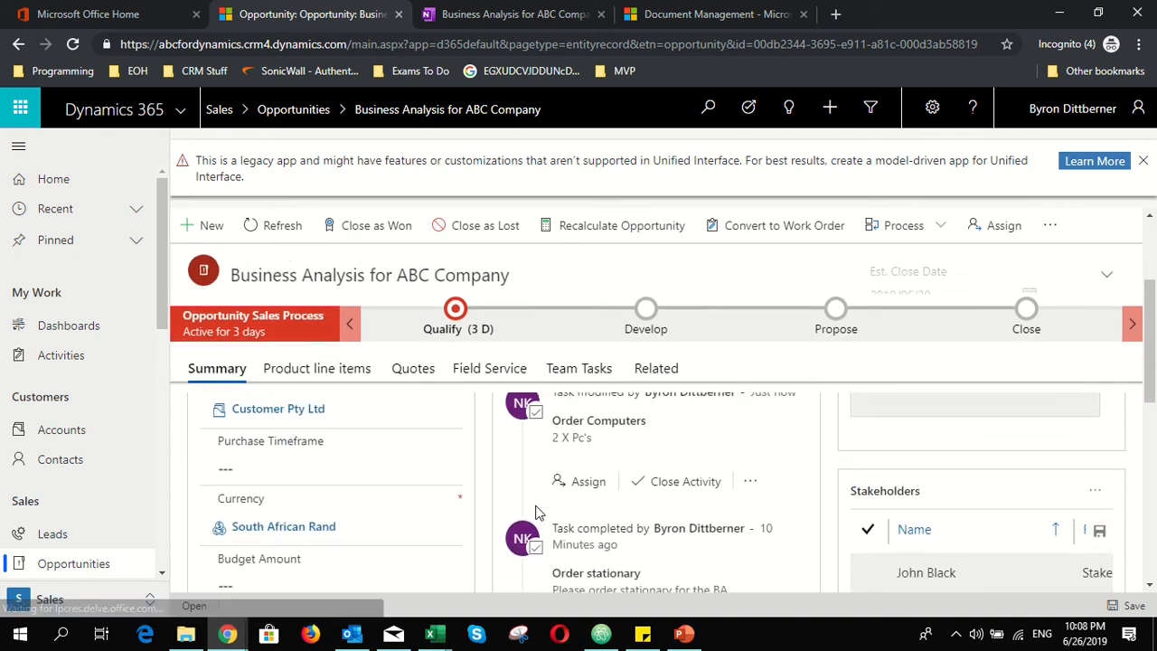
scroll(535, 512, "up", 5)
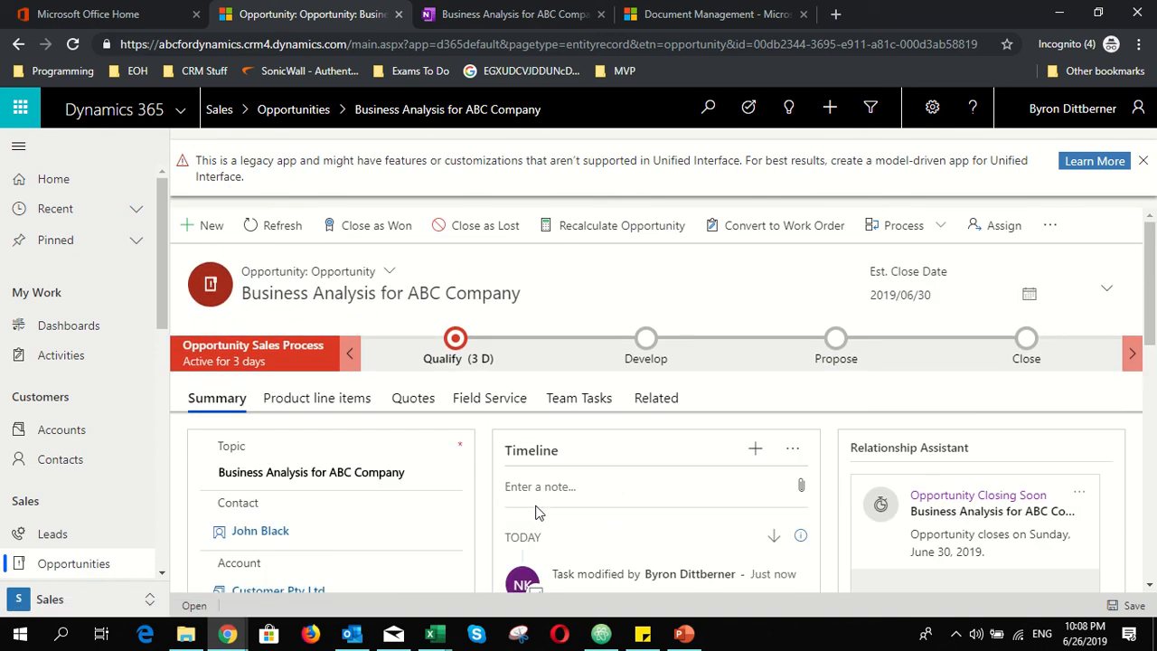
Close the OneNote notebook, reopen it from the opportunity's timeline to check the Metting Notes page, and return to the opportunity
left_click(600, 14)
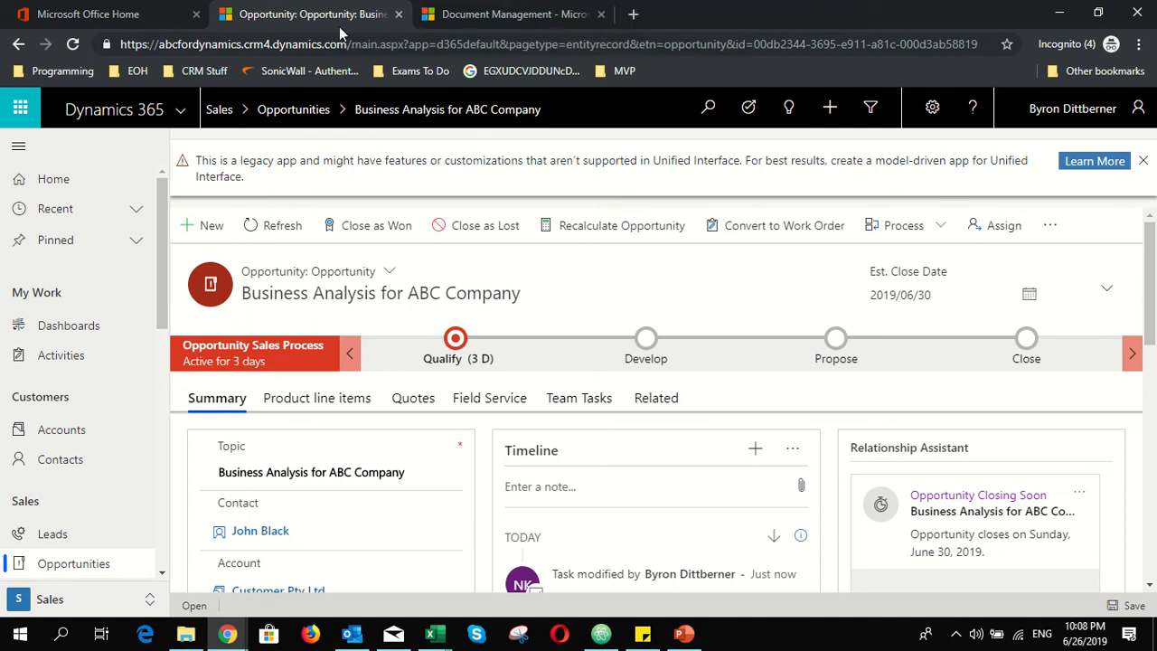
left_click(751, 460)
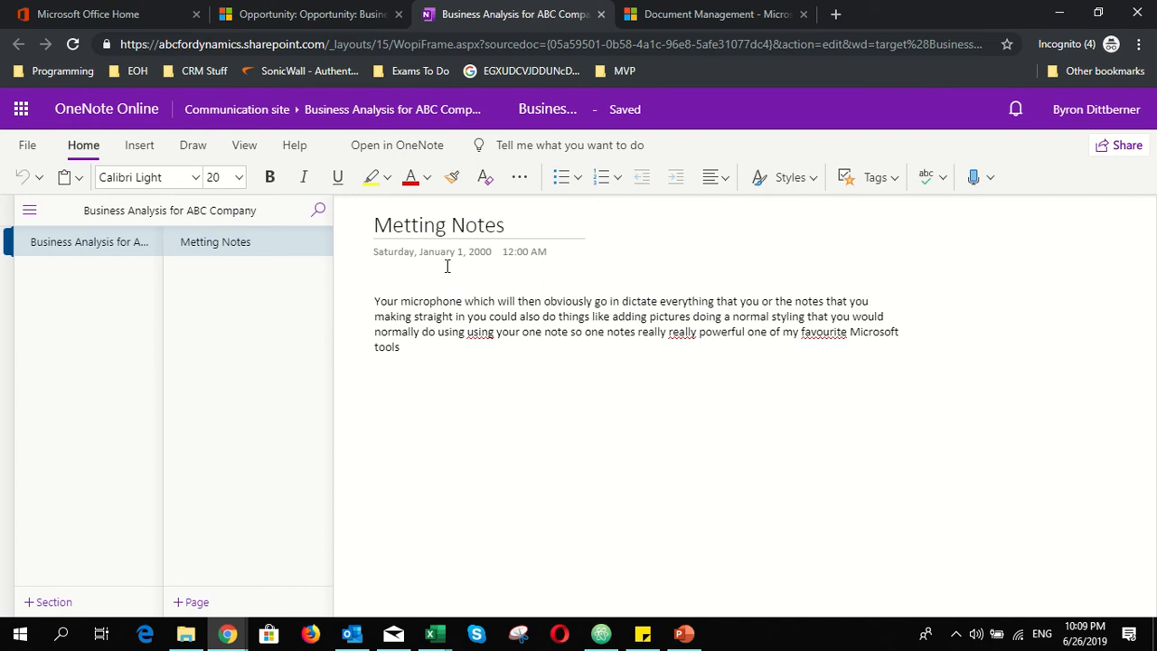
left_click(304, 16)
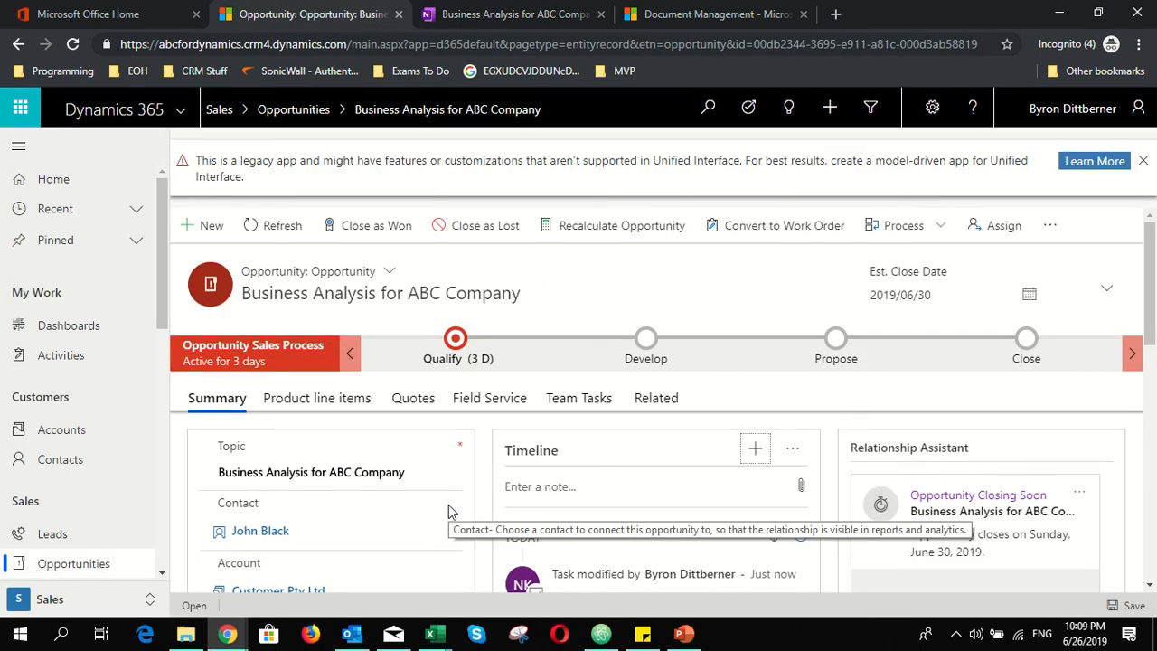
Review the older activities and posts in the opportunity's timeline
scroll(448, 511, "down", 3)
scroll(448, 504, "down", 5)
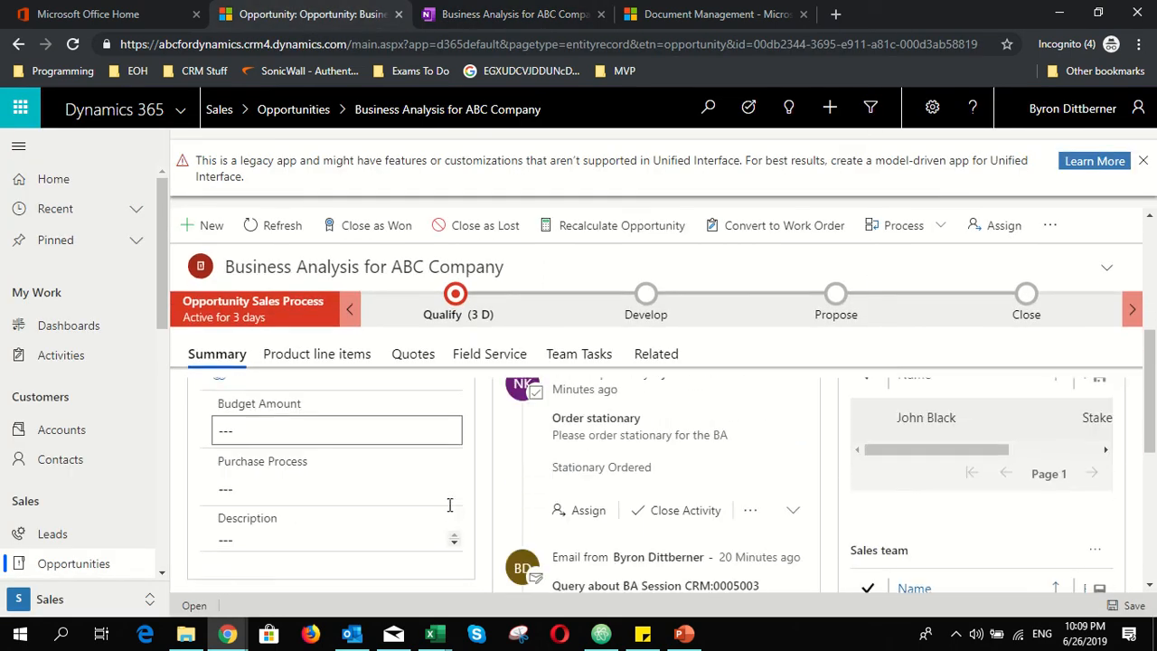
scroll(448, 504, "down", 3)
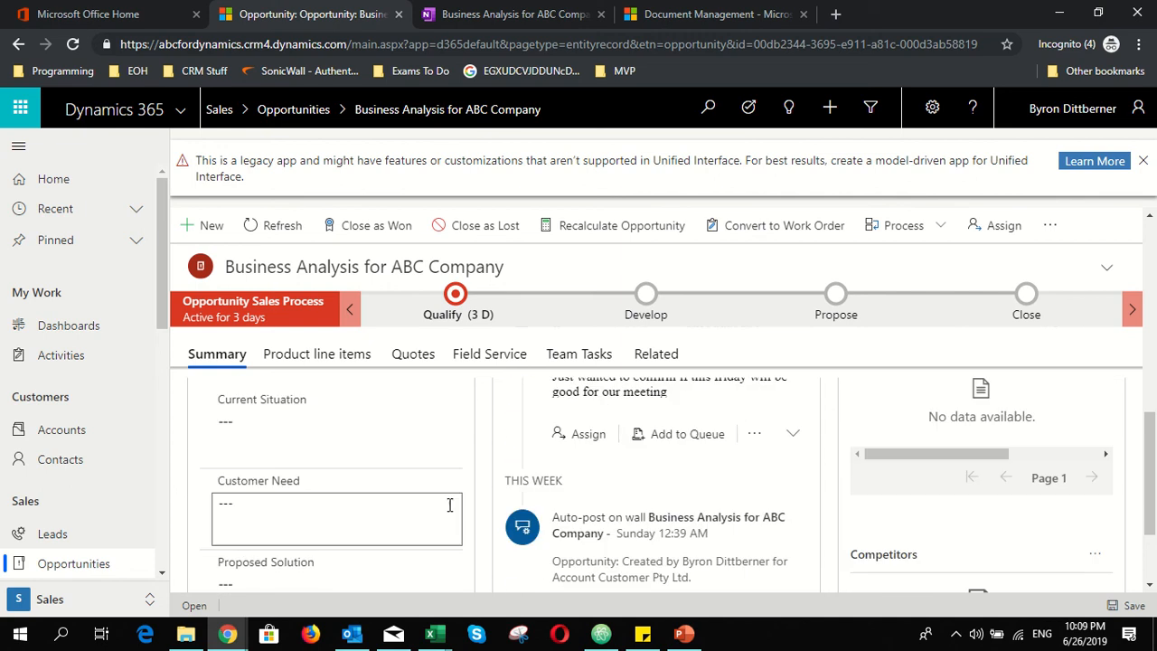